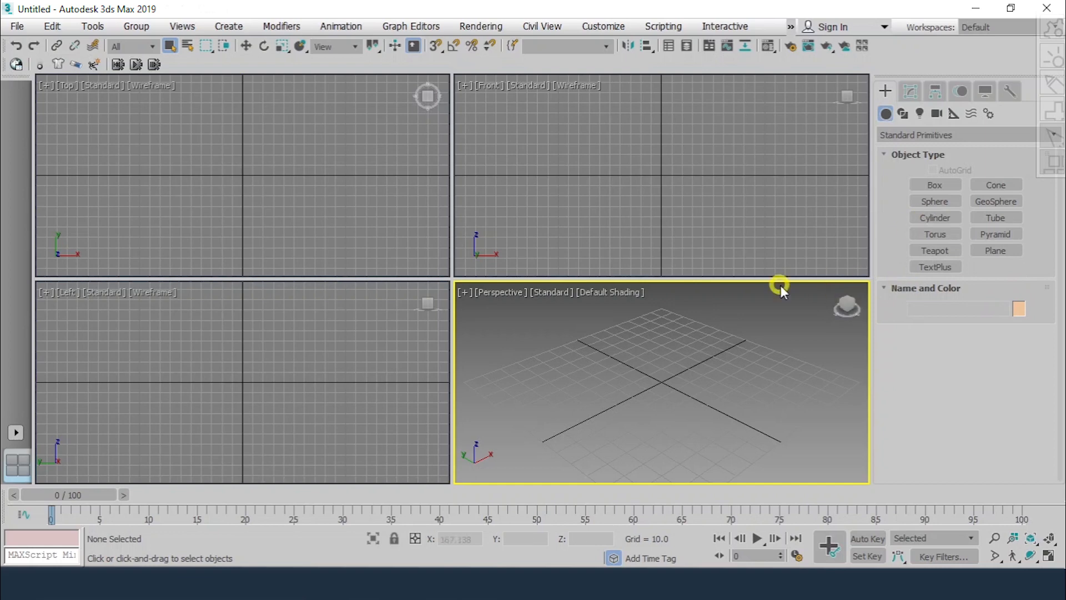
- Draw a GeoSphere with a radius of about 13 in the maximized Perspective viewport and turn on edged faces
key("alt+w")
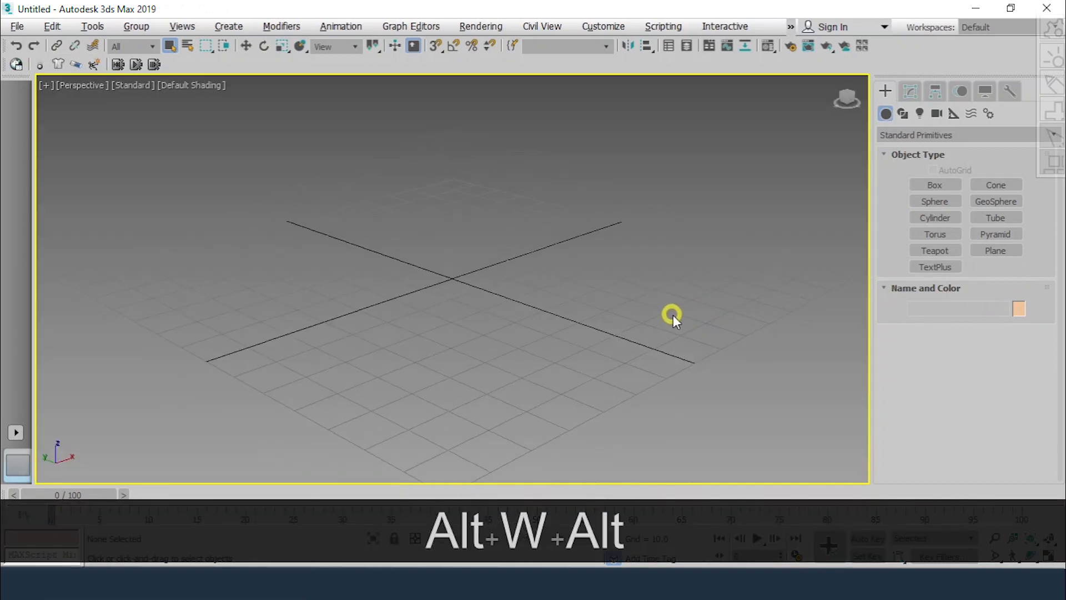
middle_click_drag(693, 268, 696, 327)
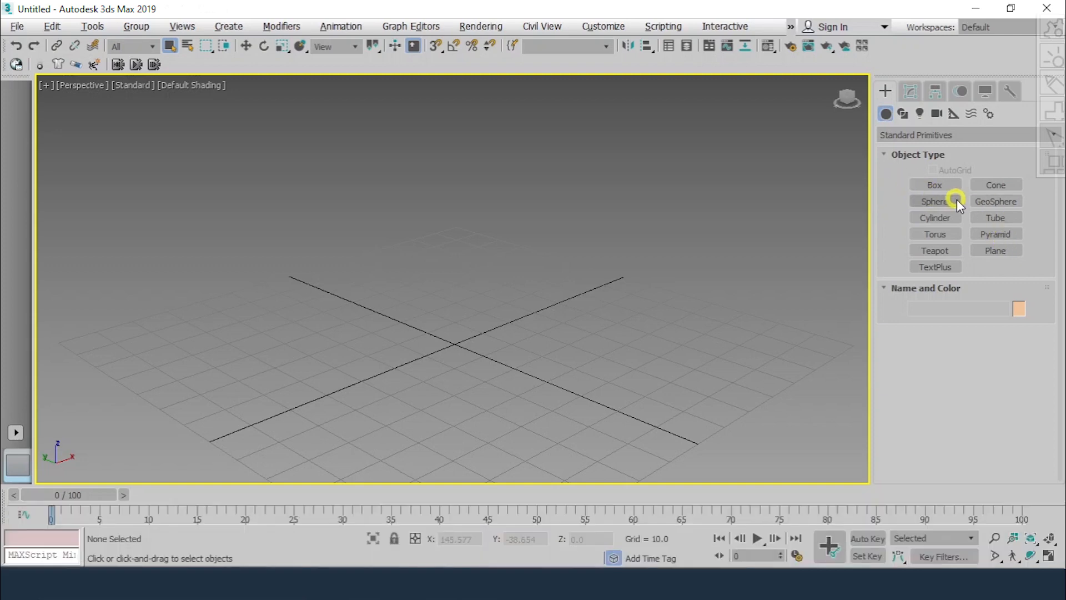
left_click(996, 201)
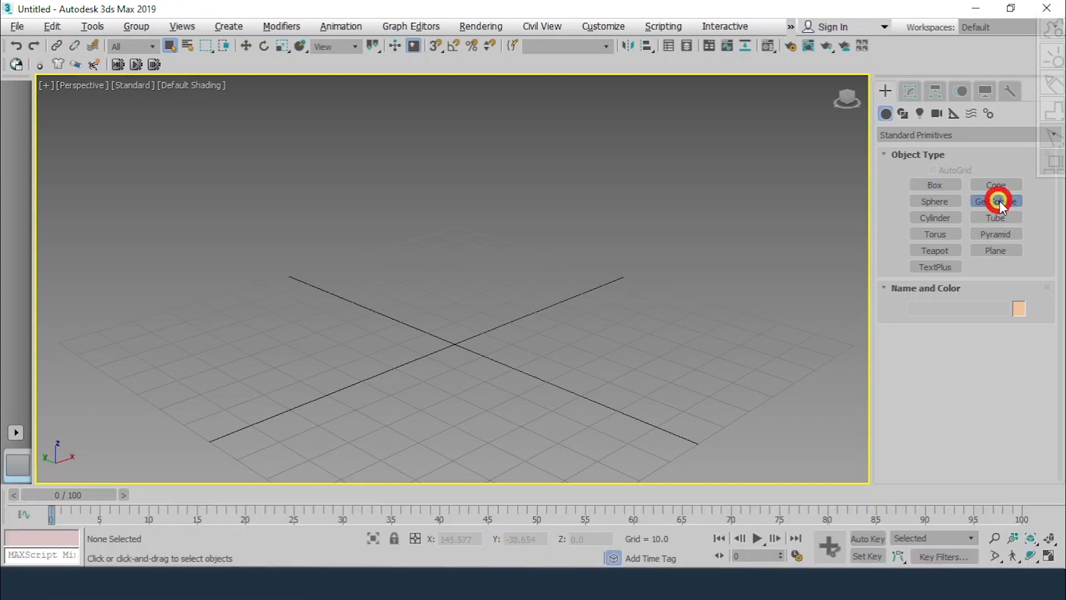
left_click_drag(571, 270, 578, 279)
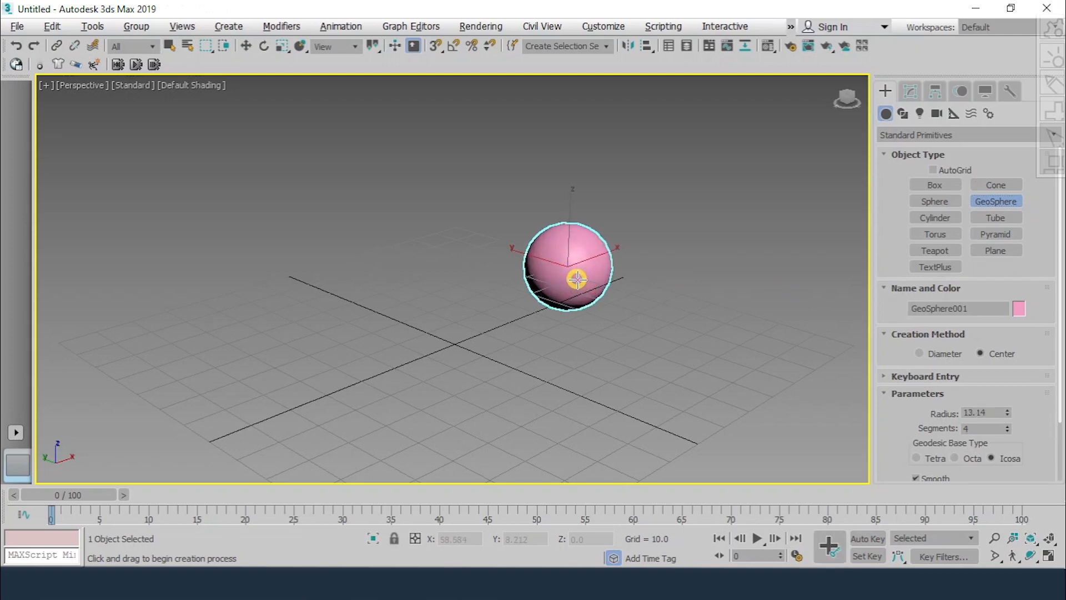
key("F4")
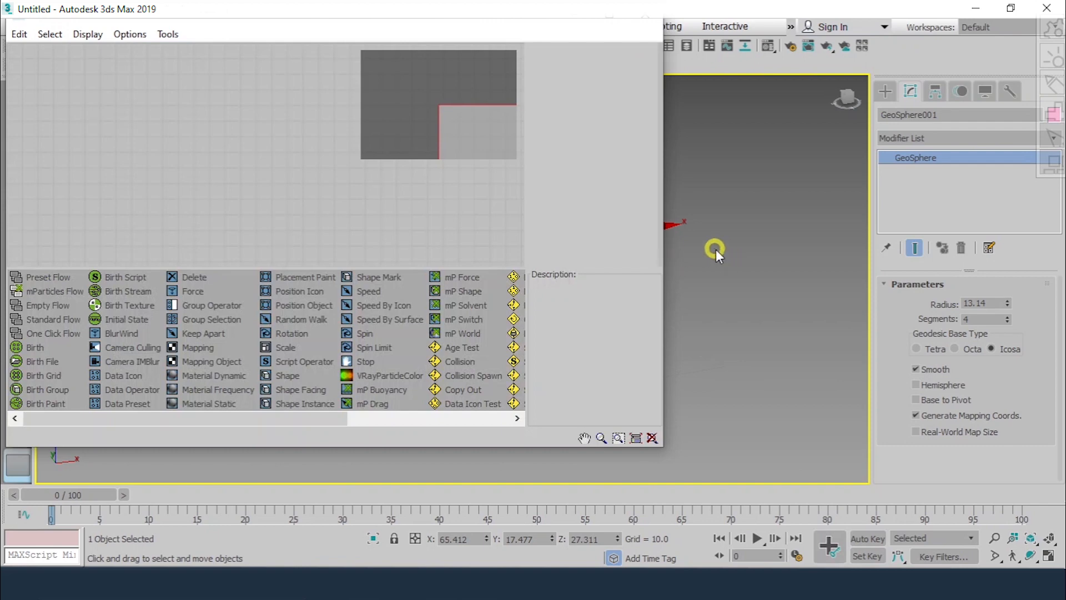
- Add an mParticles Flow system to the empty Particle View canvas
middle_click_drag(716, 248, 824, 239)
left_click_drag(367, 20, 390, 26)
left_click(361, 71)
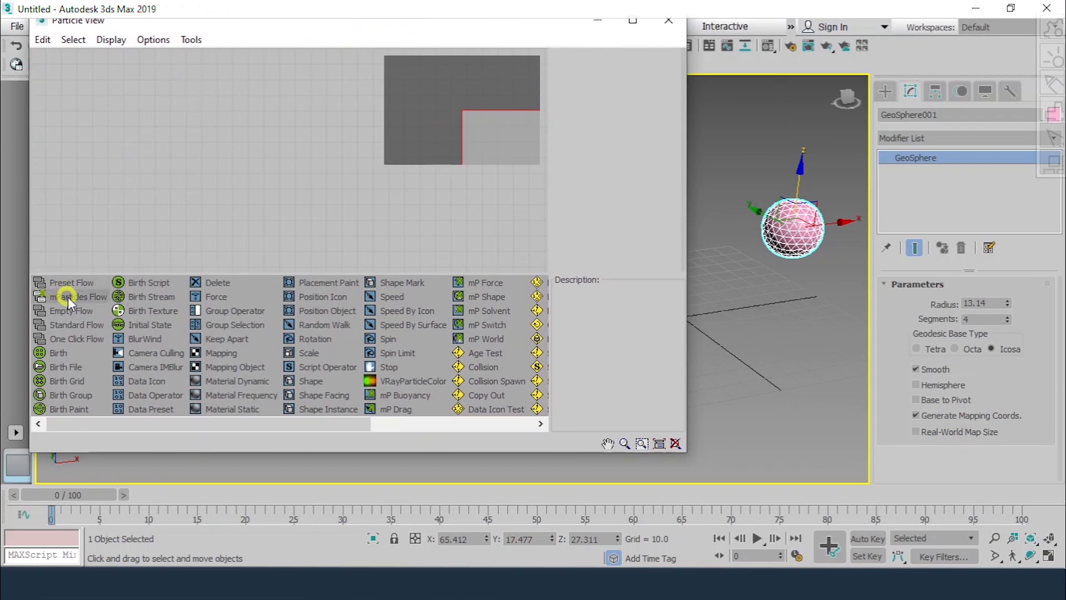
left_click_drag(87, 255, 108, 72)
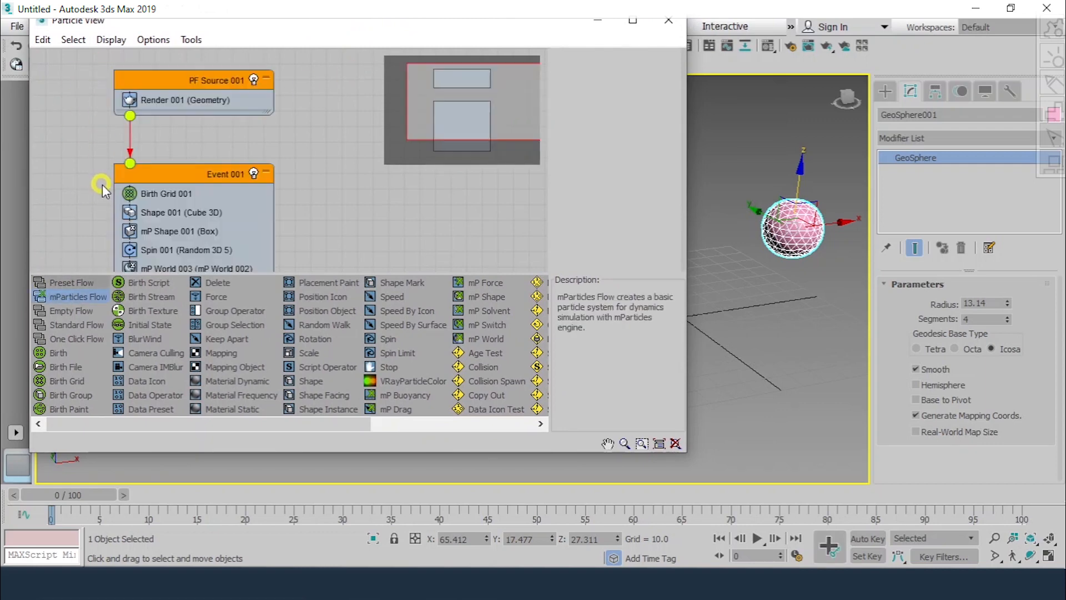
left_click(149, 173)
scroll(150, 175, "down", 2)
middle_click_drag(216, 171, 176, 144)
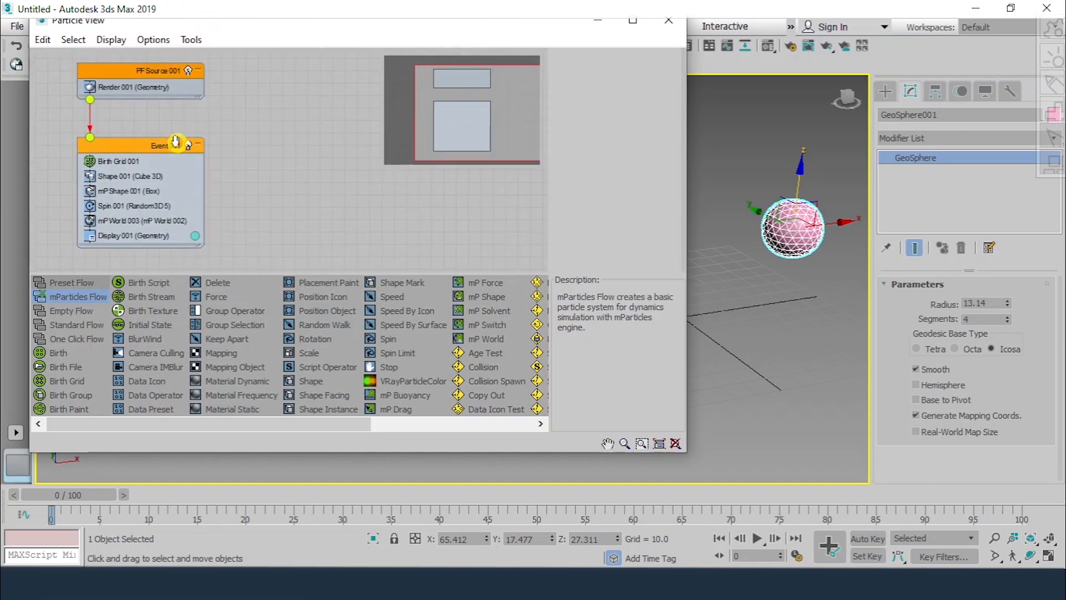
left_click(205, 185)
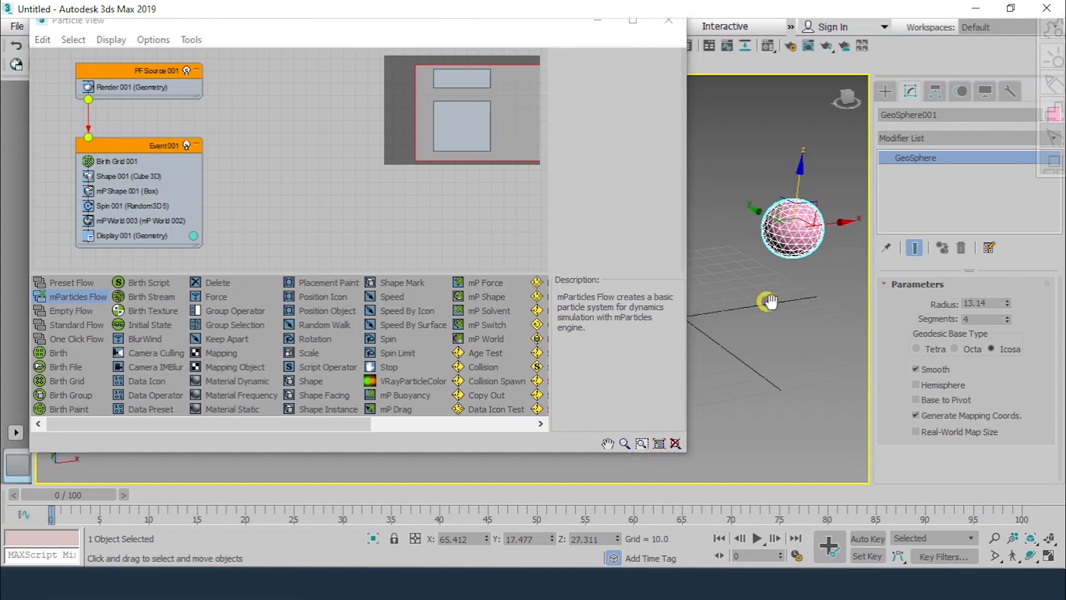
- Play the default particle simulation, stop it and return to the first frame
scroll(767, 301, "down", 3)
middle_click_drag(767, 301, 783, 286)
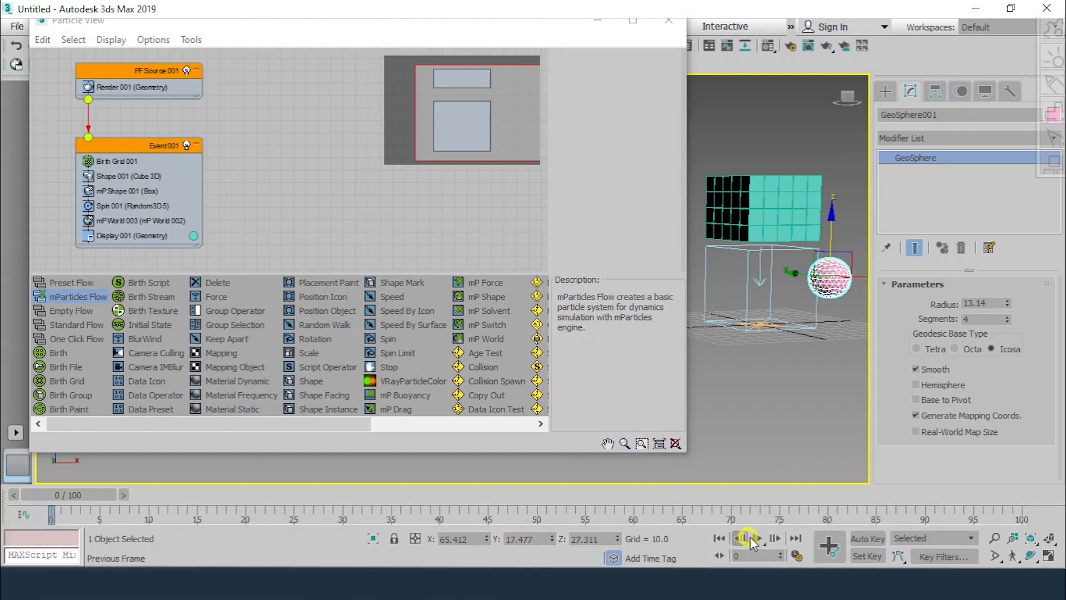
left_click(758, 538)
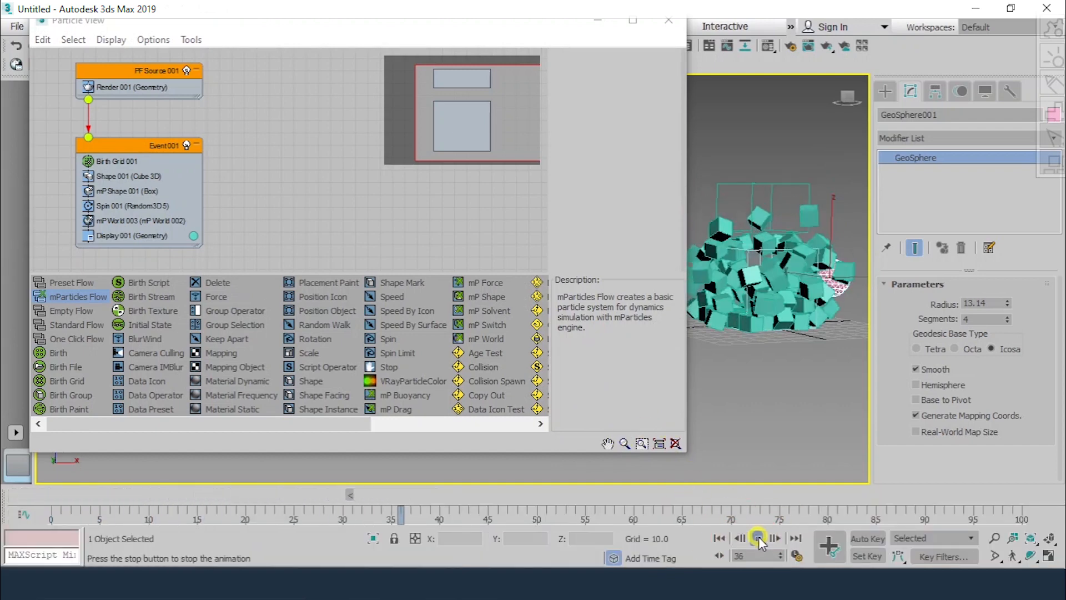
left_click(758, 538)
left_click(718, 538)
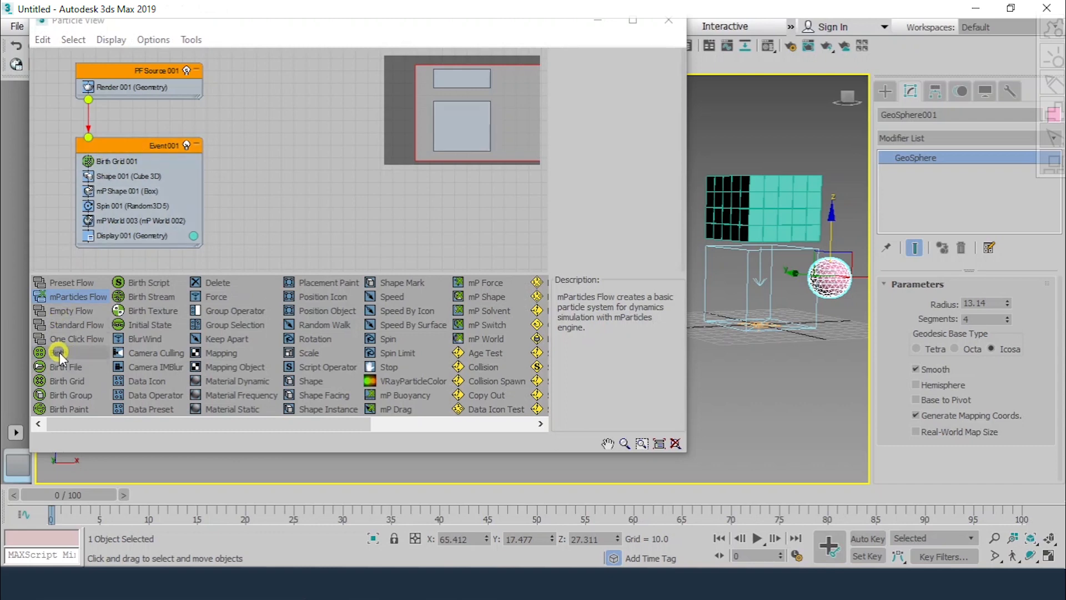
- Replace the Birth Grid operator in Event 001 with a Birth operator and open its parameters
left_click_drag(59, 352, 121, 180)
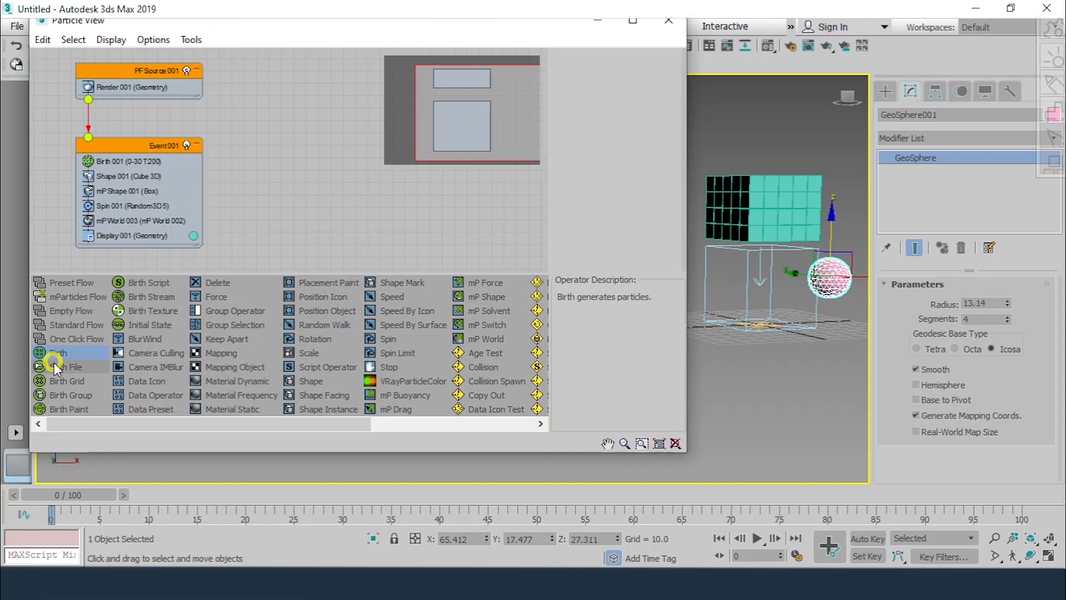
left_click(114, 162)
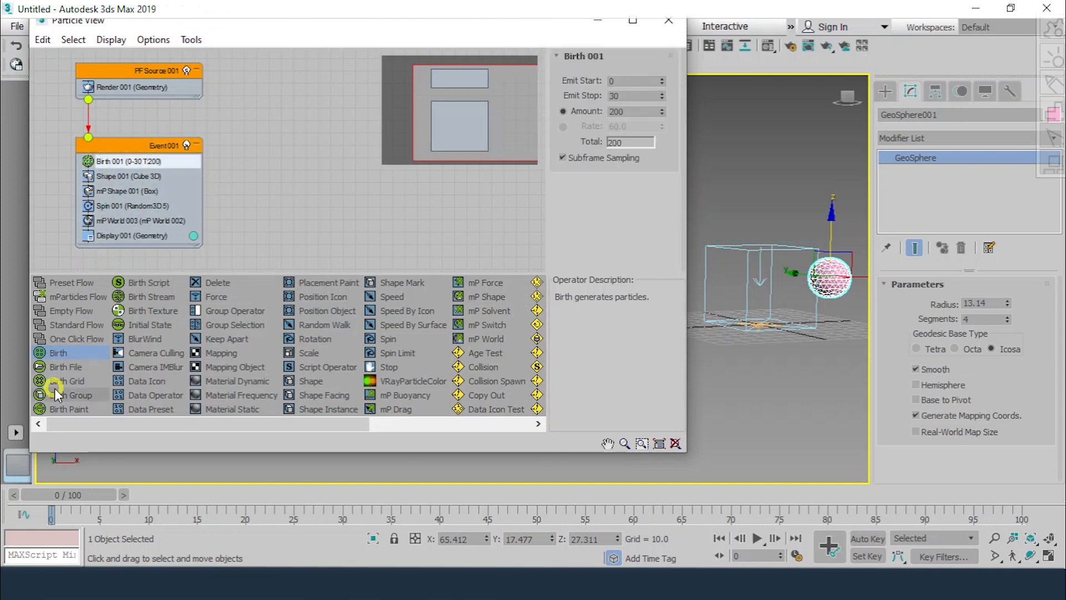
left_click(614, 112)
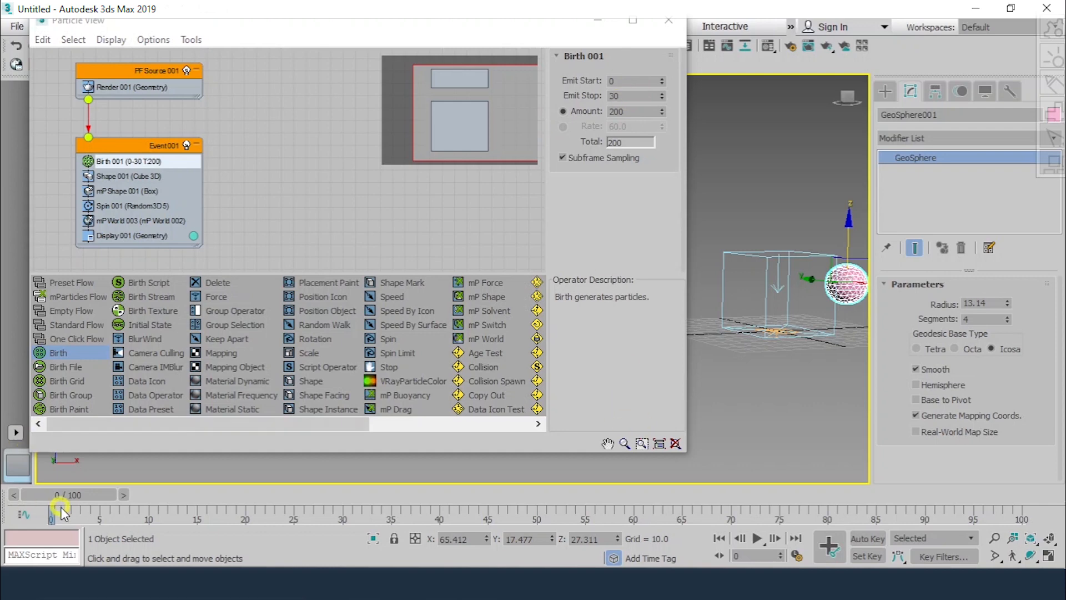
- Move the timeline to frame 25 and set the Birth operator's Emit Stop to 0
left_click(78, 495)
left_click_drag(79, 495, 310, 476)
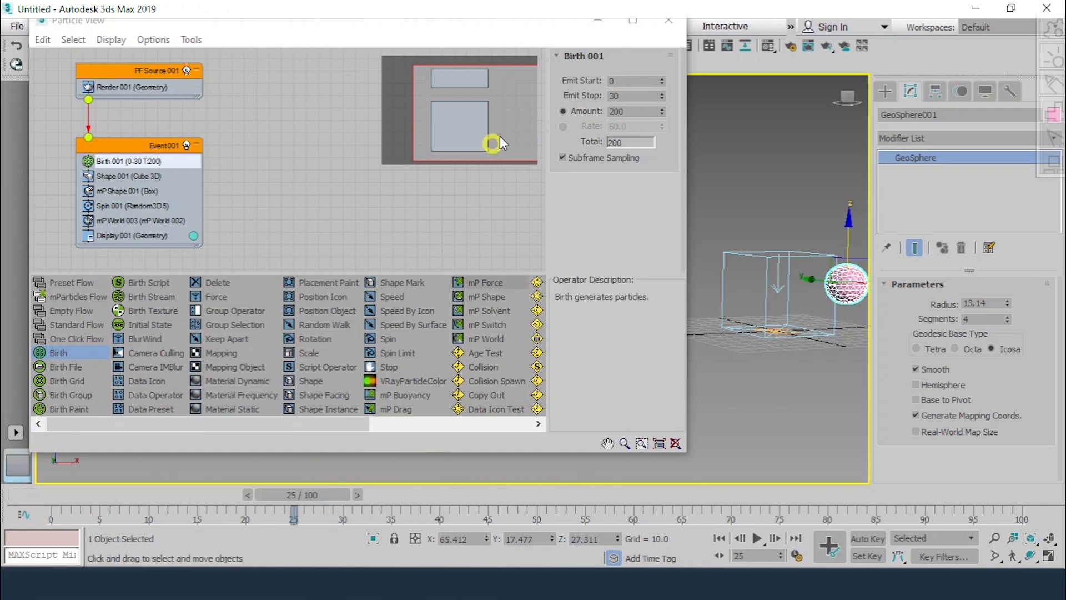
left_click_drag(621, 95, 587, 92)
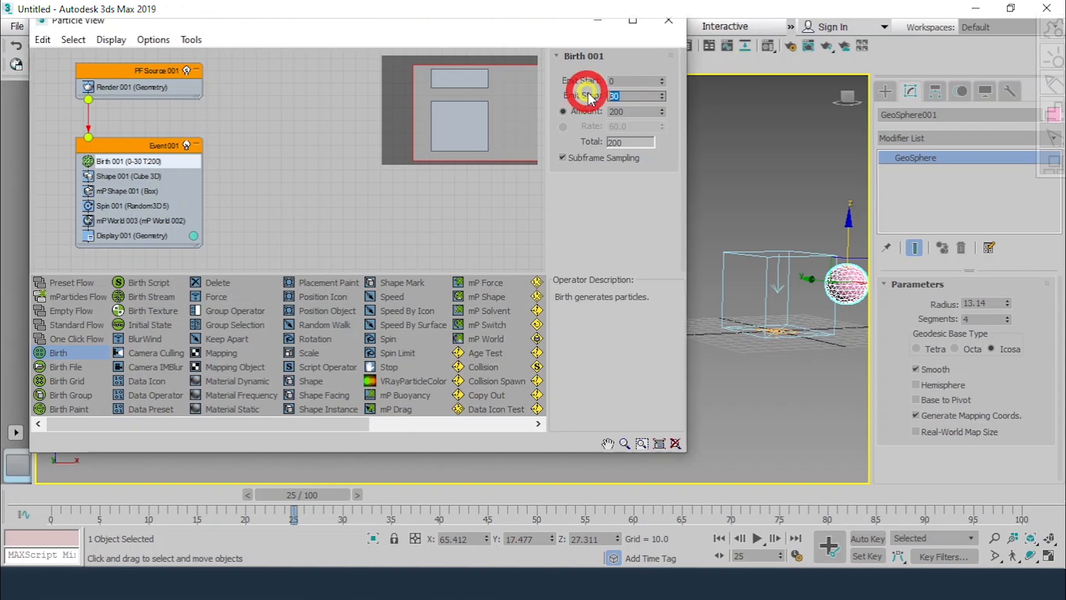
type("0")
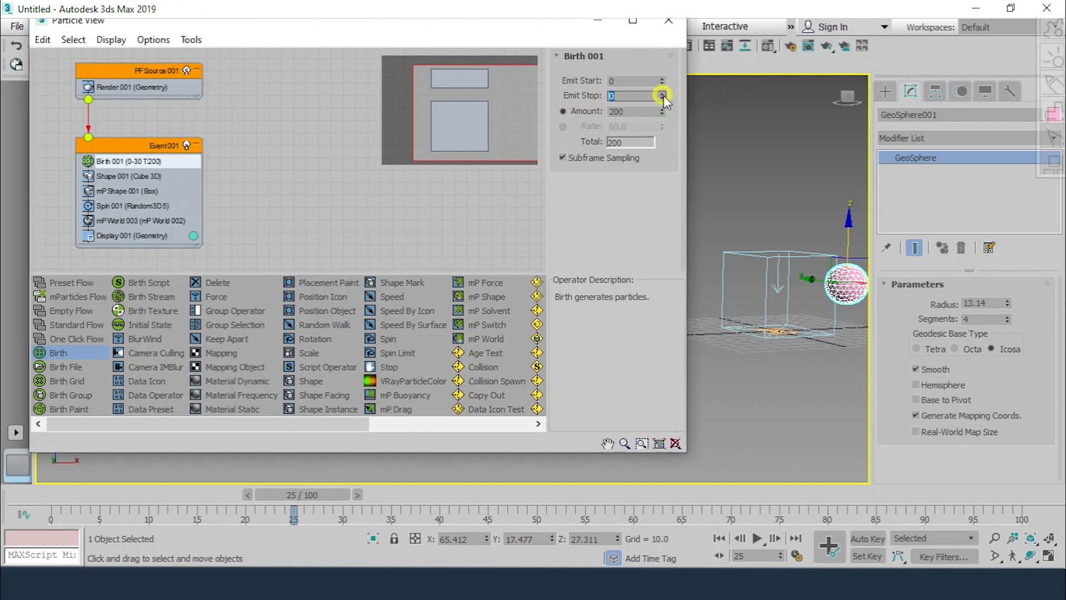
key("Return")
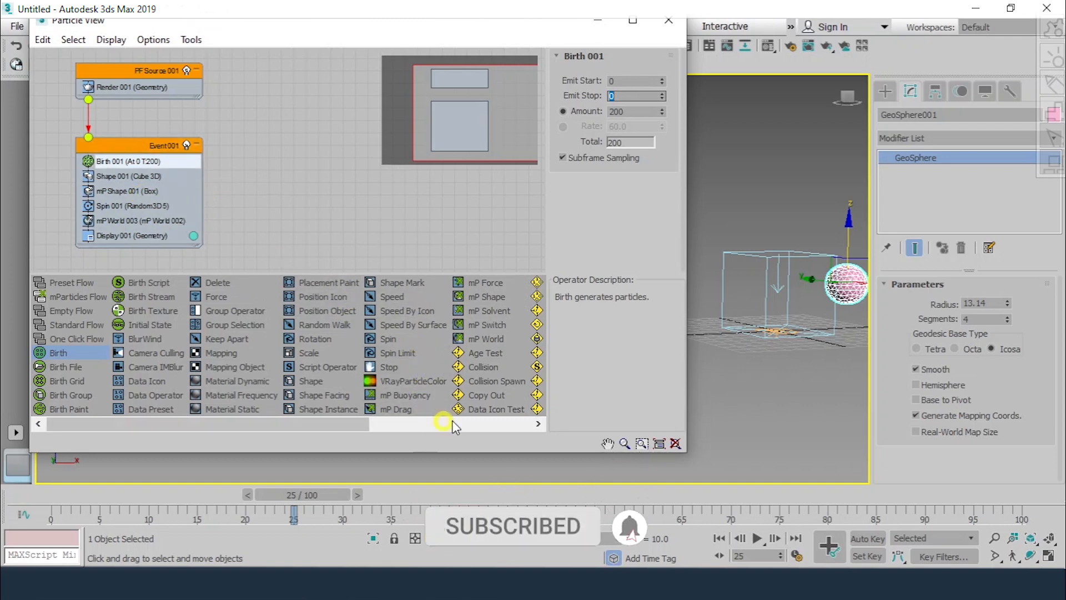
- Insert a Position Object operator below Birth in Event 001 and add the GeoSphere as its emitter object
left_click_drag(347, 426, 401, 432)
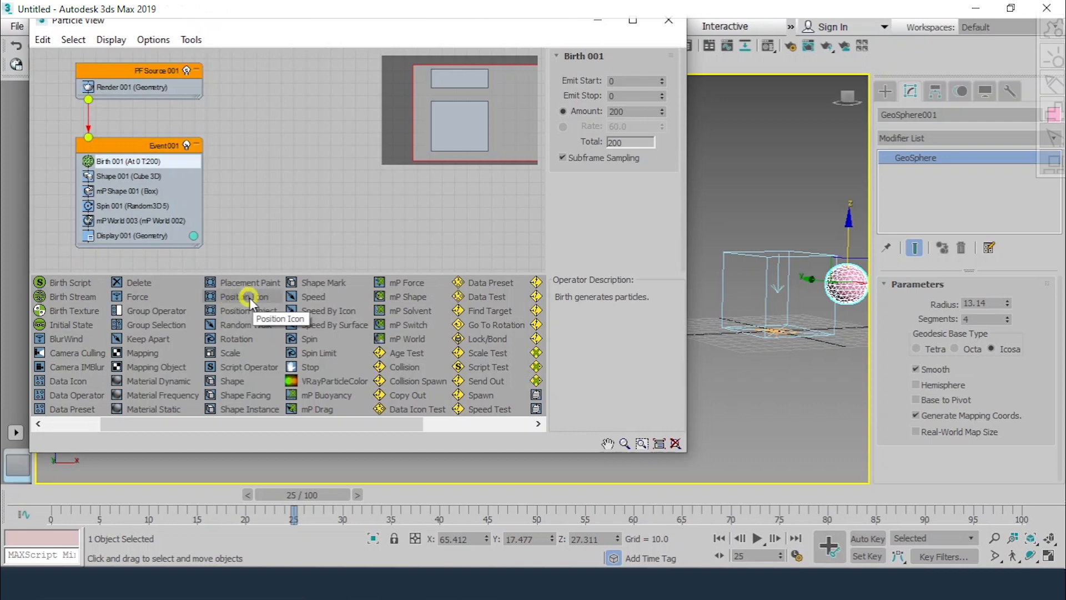
left_click_drag(248, 311, 166, 169)
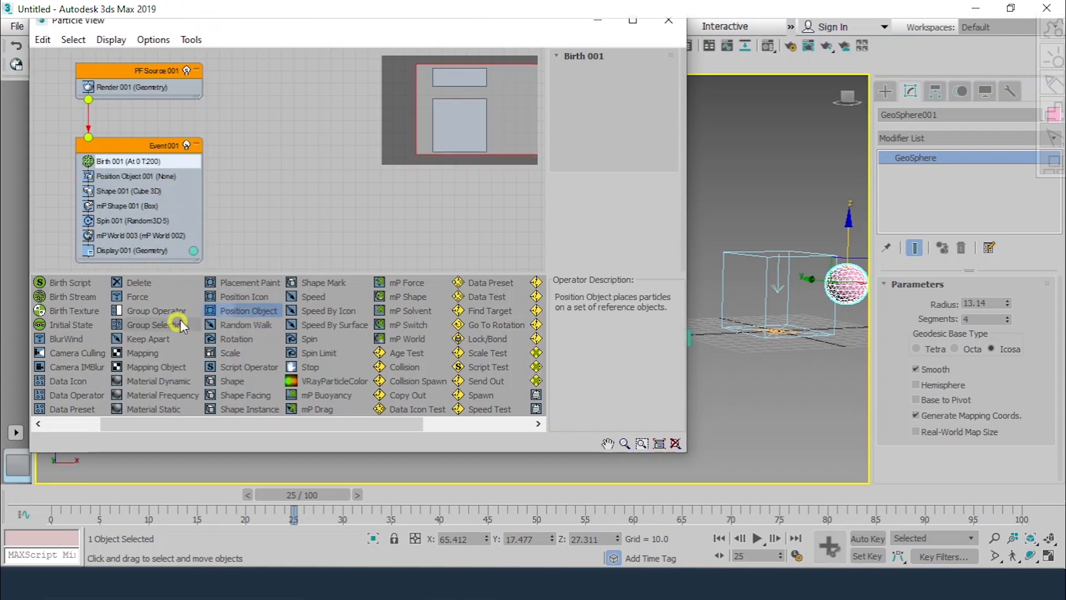
left_click(139, 176)
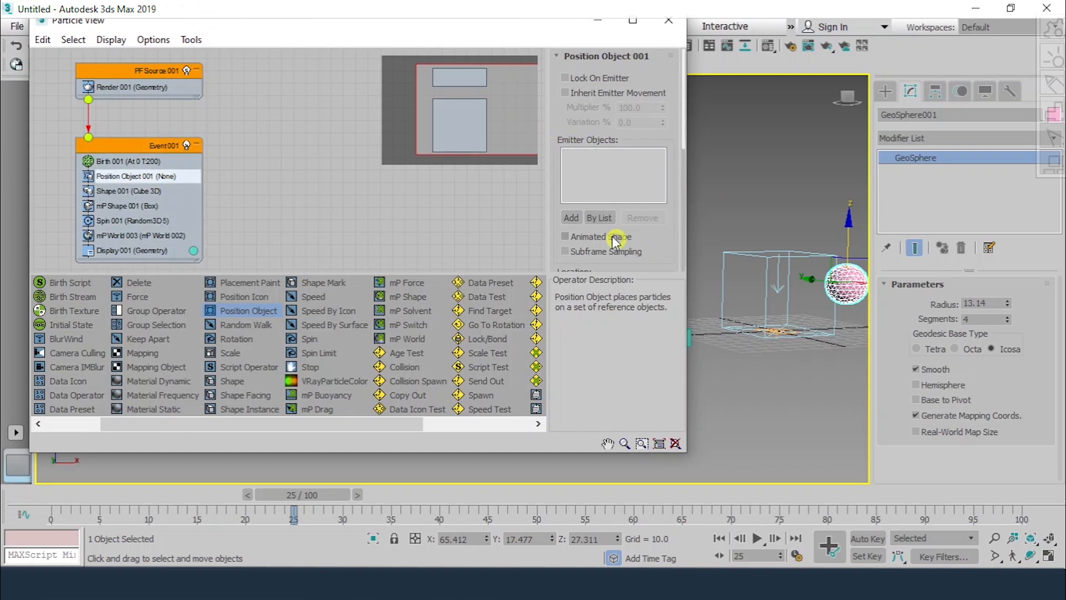
left_click(575, 219)
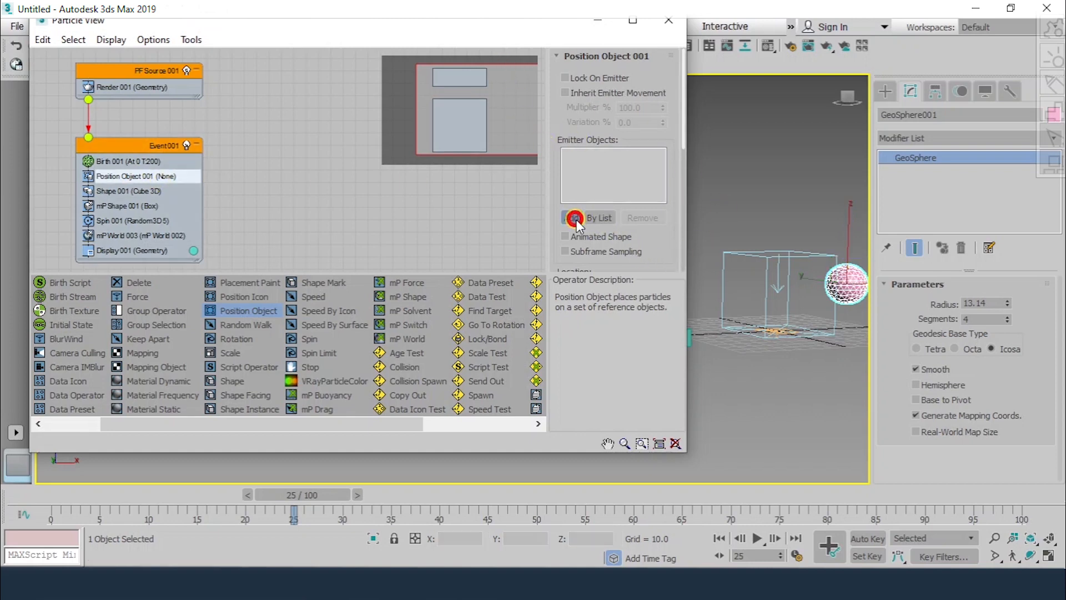
left_click(850, 285)
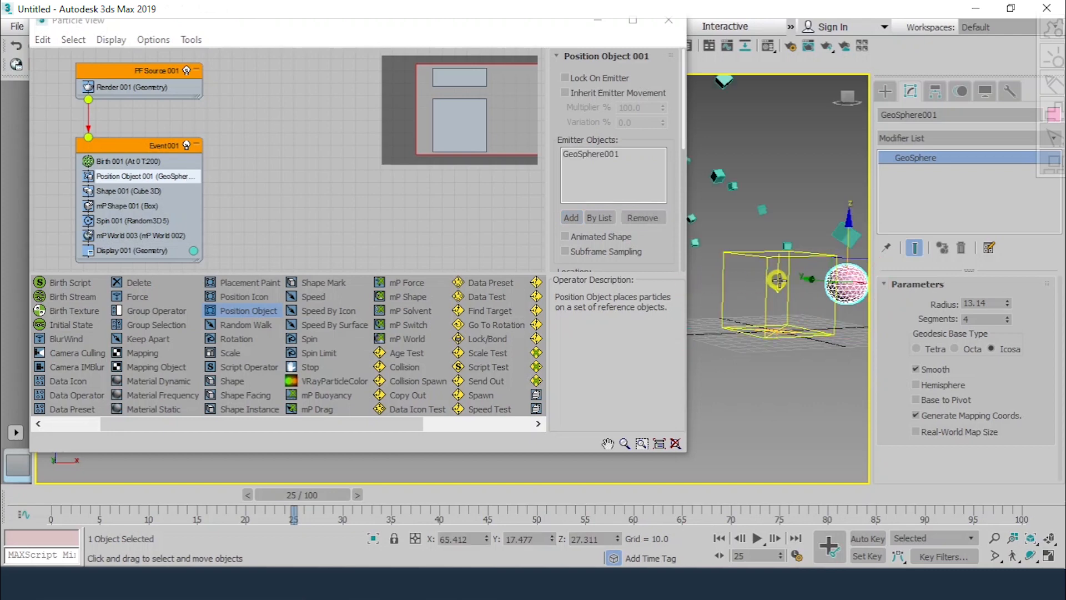
- Raise the GeoSphere along Z to about 88 and return the timeline to frame 0
middle_click_drag(826, 256, 770, 276)
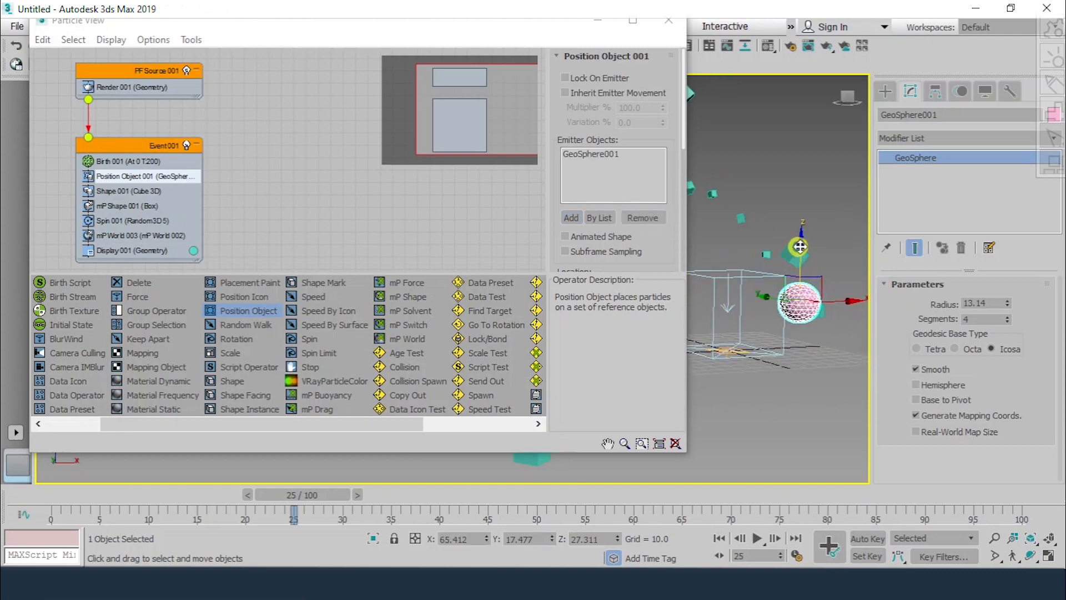
left_click_drag(800, 241, 808, 152)
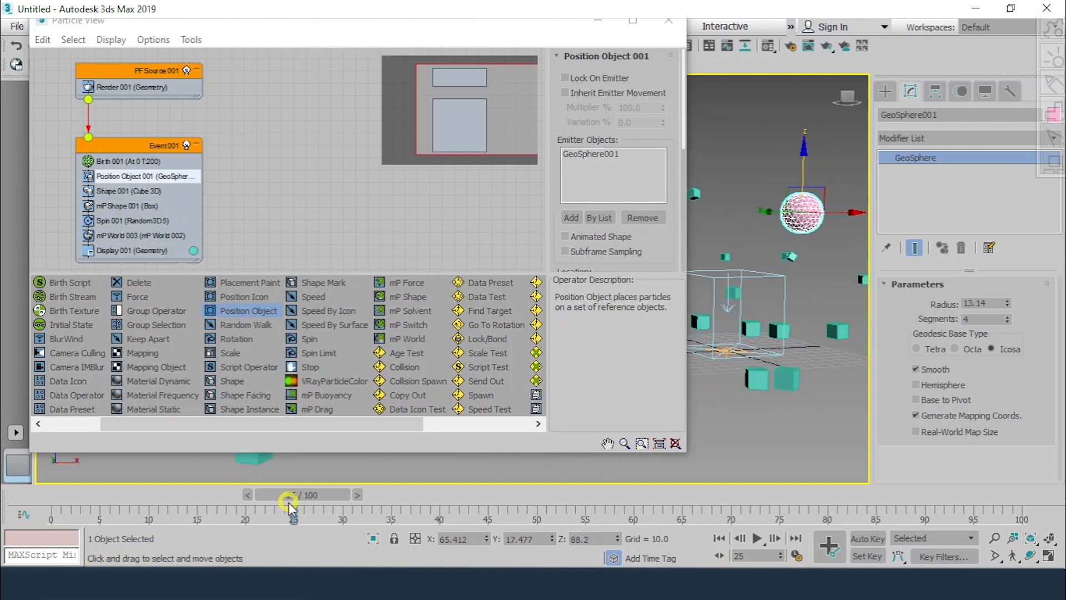
left_click(25, 493)
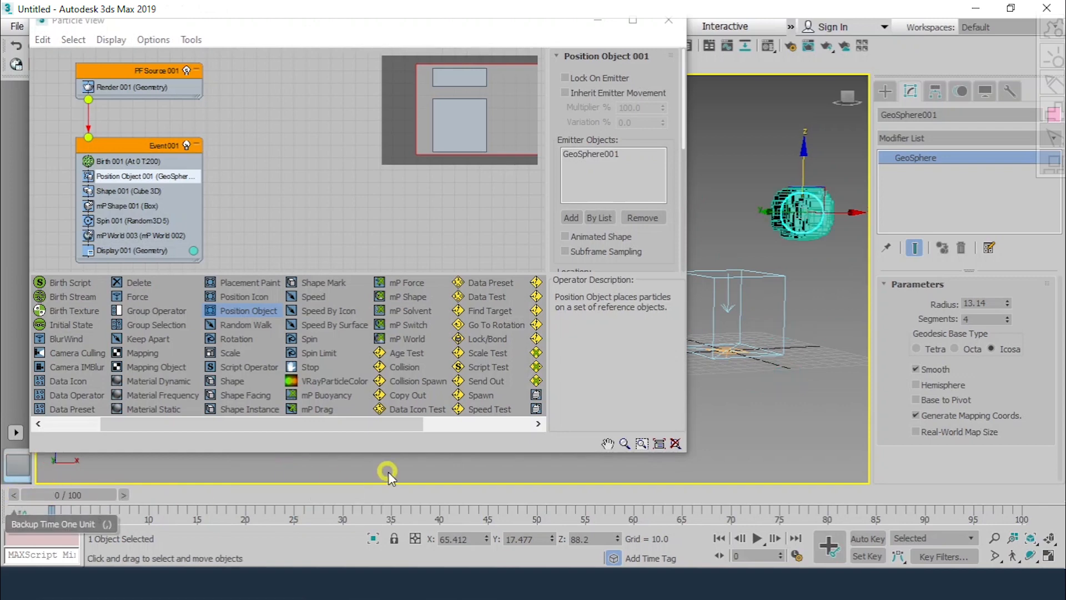
- Change the 3D particle shape in the Shape operator to Sphere 20-sides
scroll(811, 210, "up", 5)
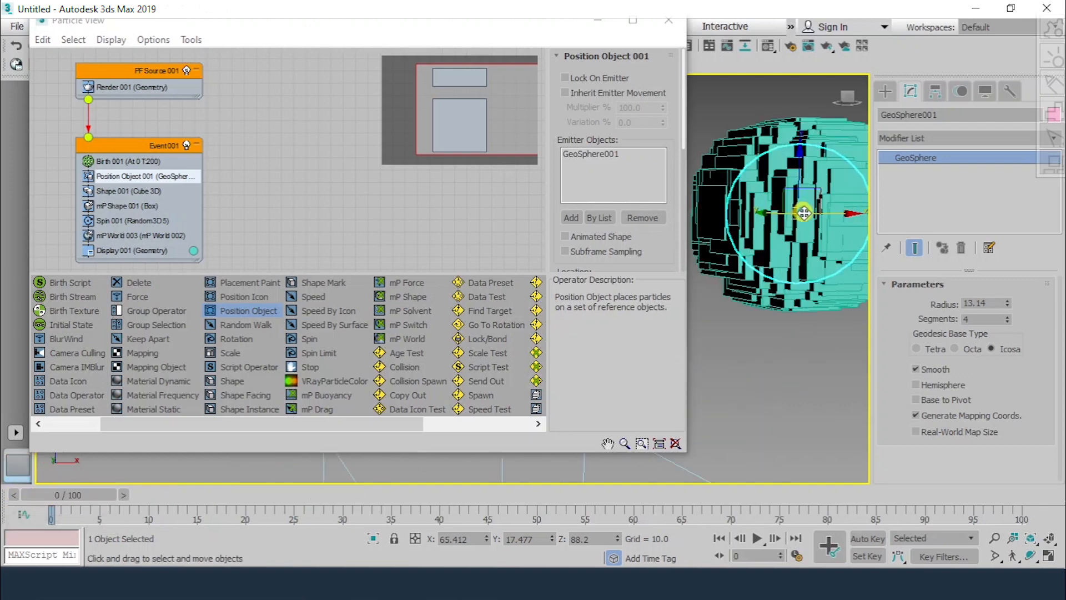
middle_click_drag(810, 207, 767, 244)
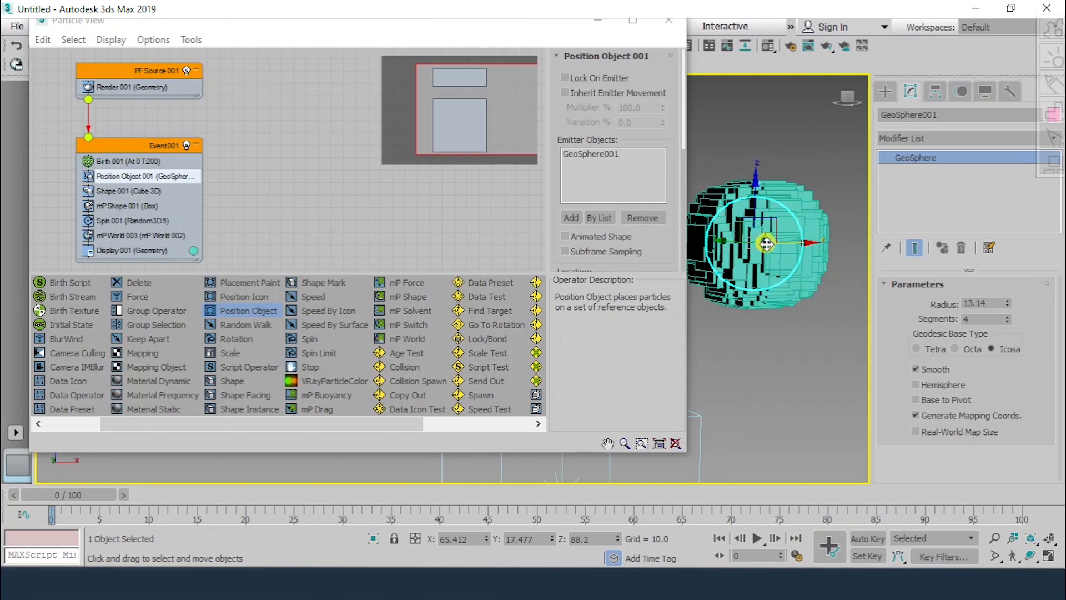
left_click(126, 191)
left_click(597, 95)
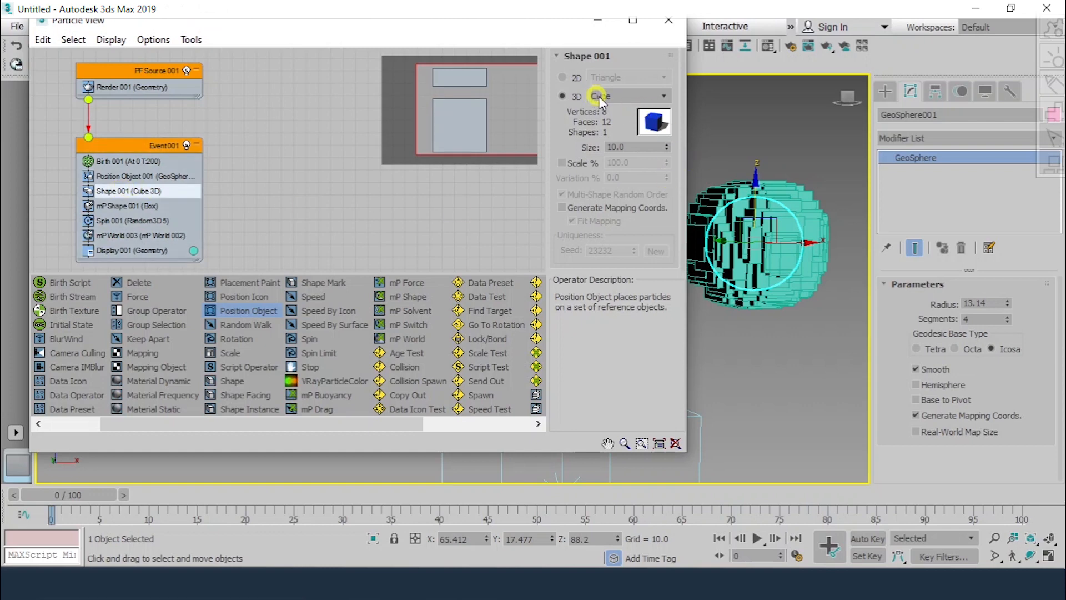
left_click(615, 97)
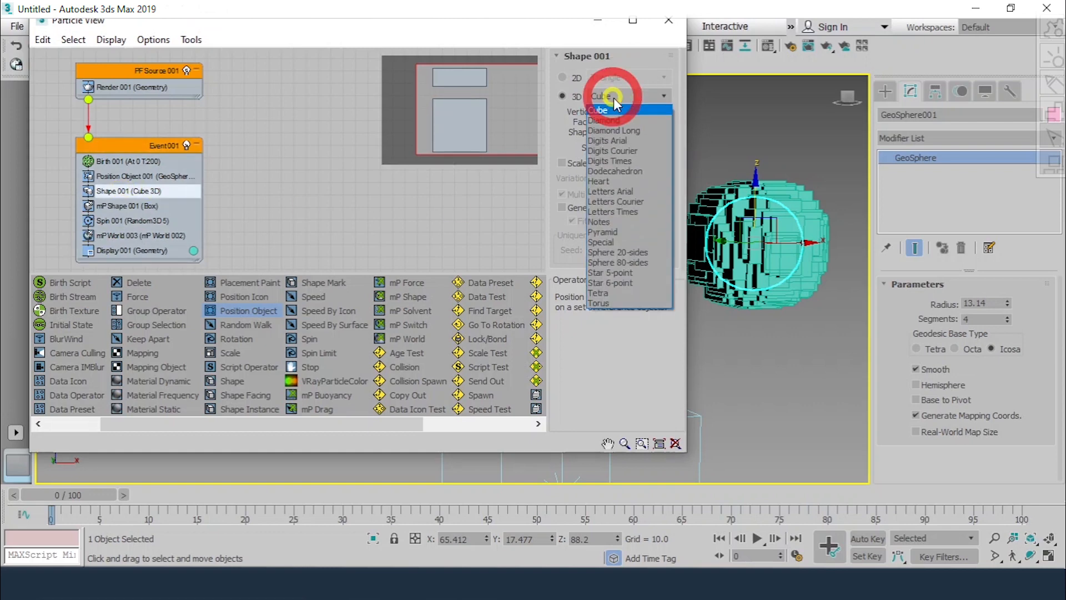
left_click(615, 253)
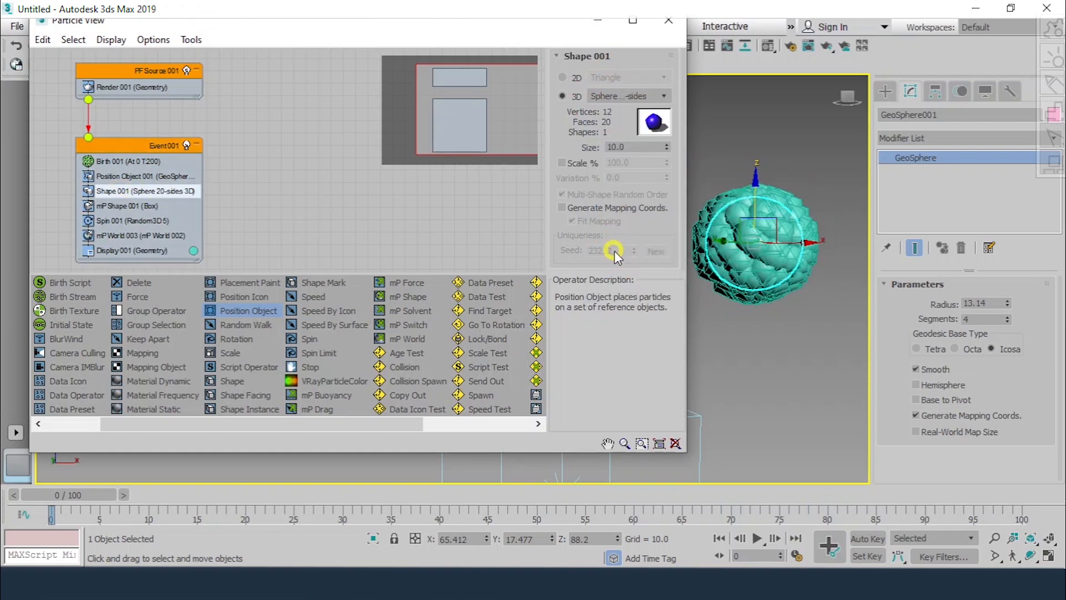
- Try a particle size of 2 in the Shape operator, set it to 3, and inspect the particles on the GeoSphere
left_click_drag(648, 146, 598, 142)
type("2")
key("Return")
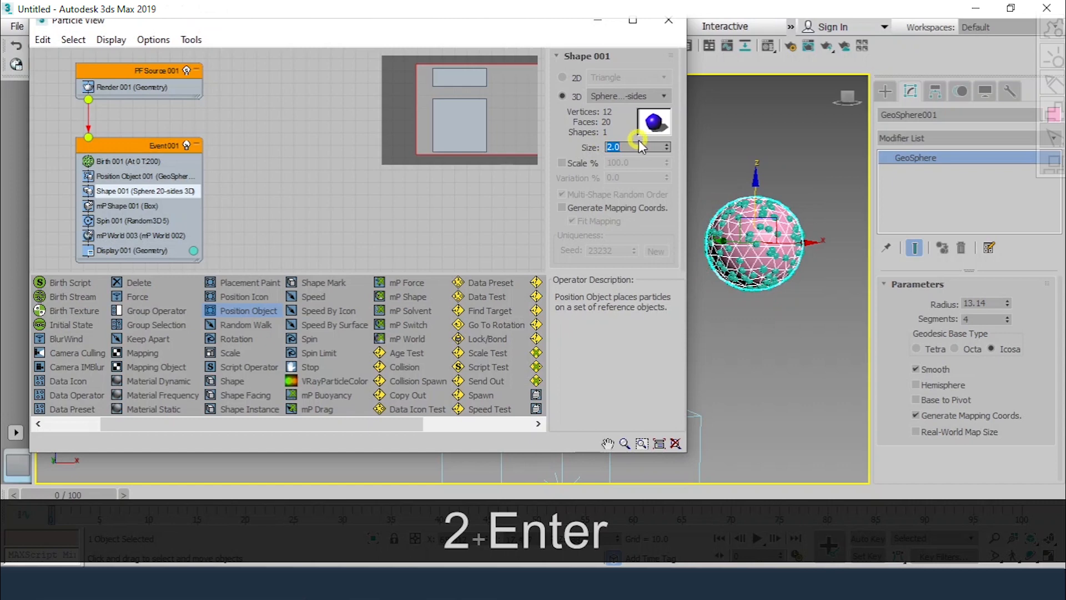
type("3")
key("Return")
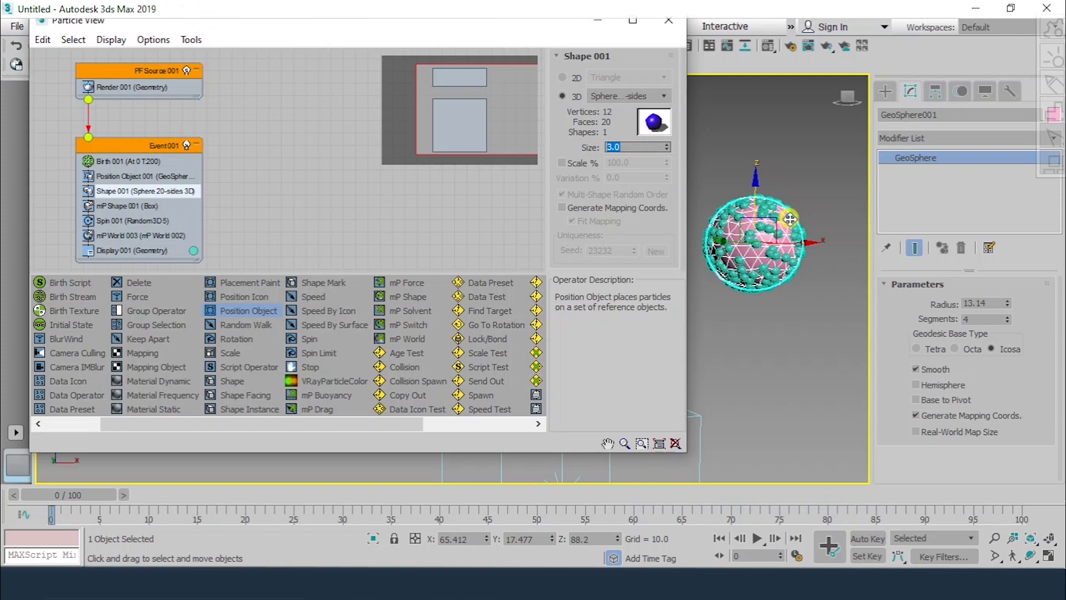
middle_click_drag(786, 224, 788, 230, "alt")
middle_click_drag(793, 259, 813, 225, "alt")
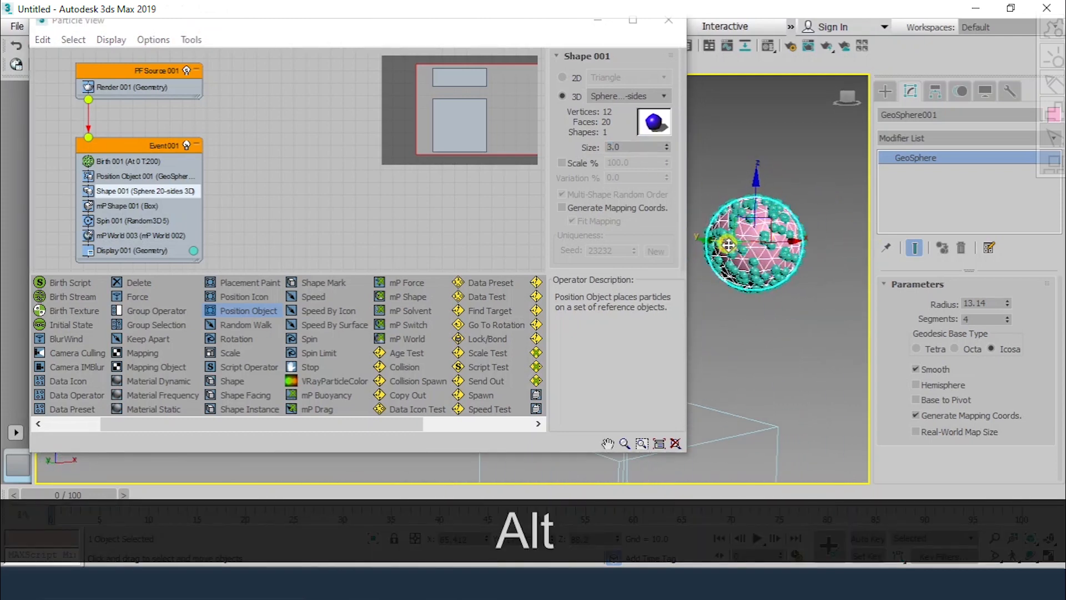
- Set the Position Object operator's location to Vertices All and inspect the particle placement on the GeoSphere
scroll(750, 191, "up", 4)
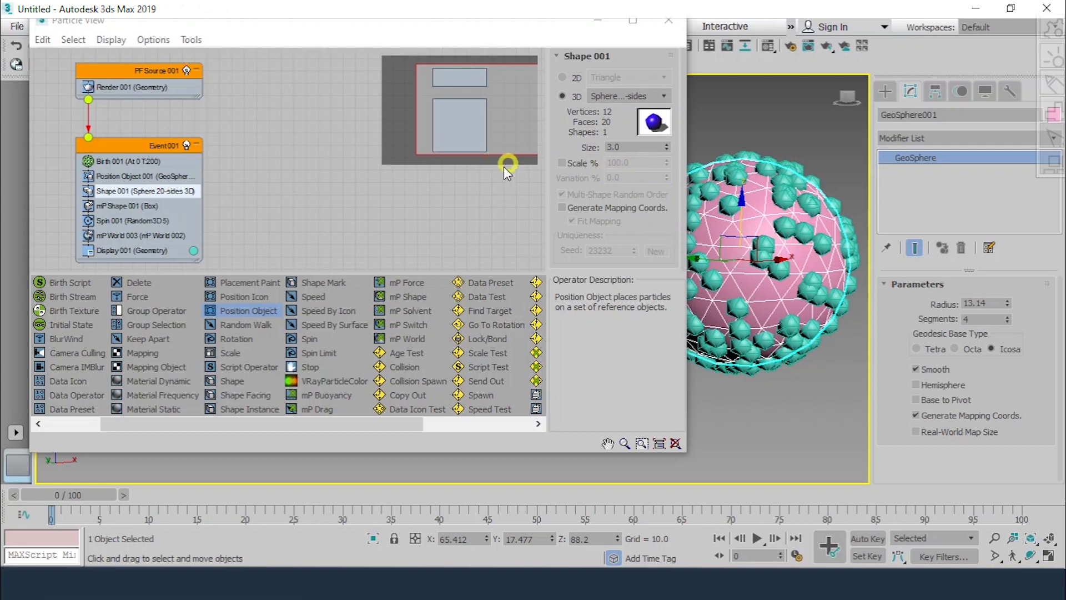
left_click(136, 176)
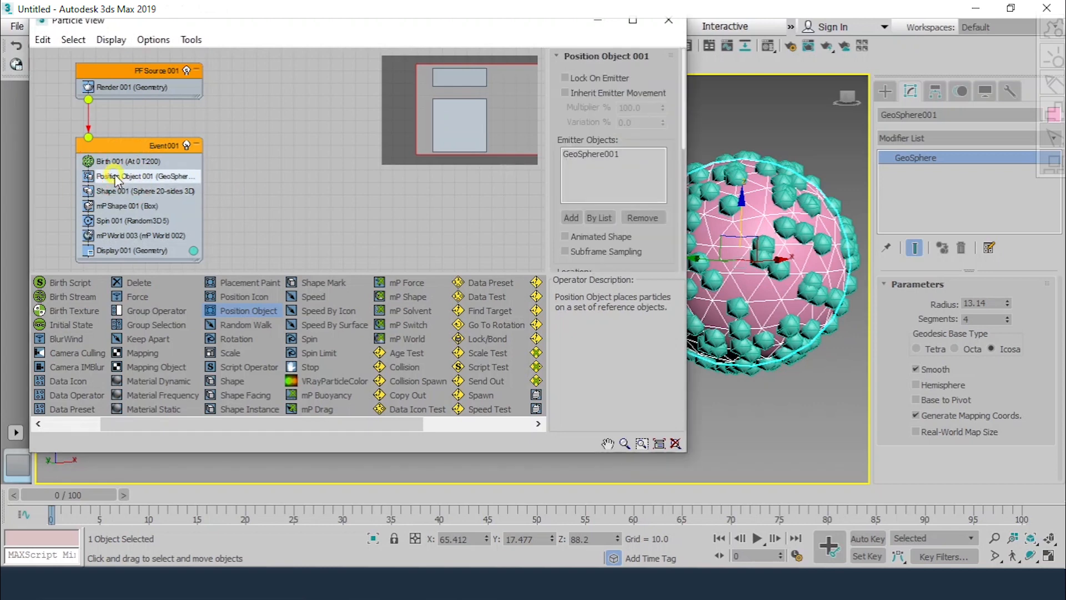
scroll(616, 161, "down", 3)
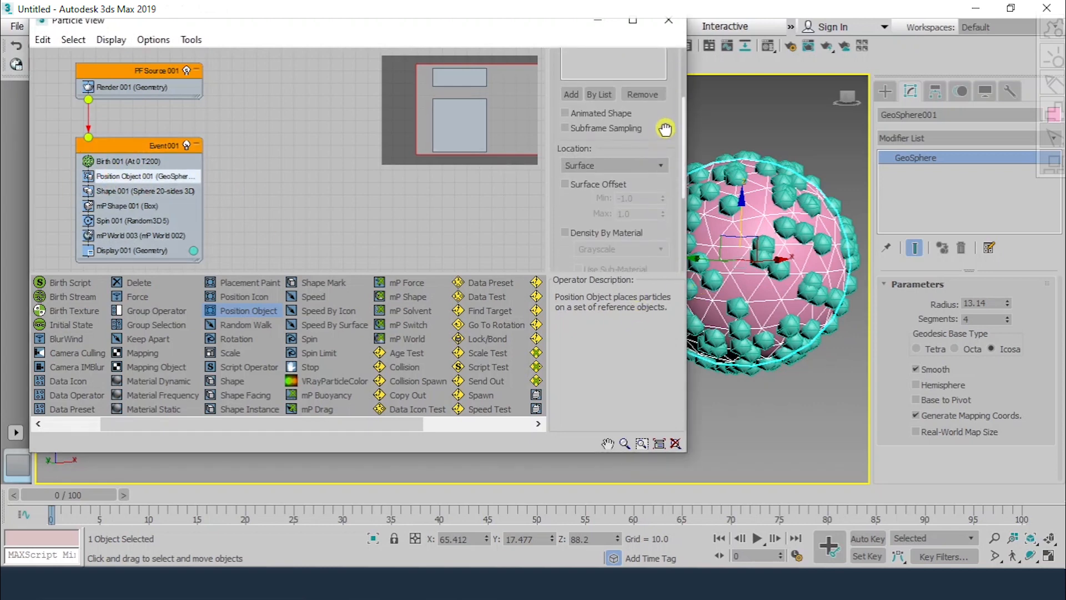
left_click(591, 161)
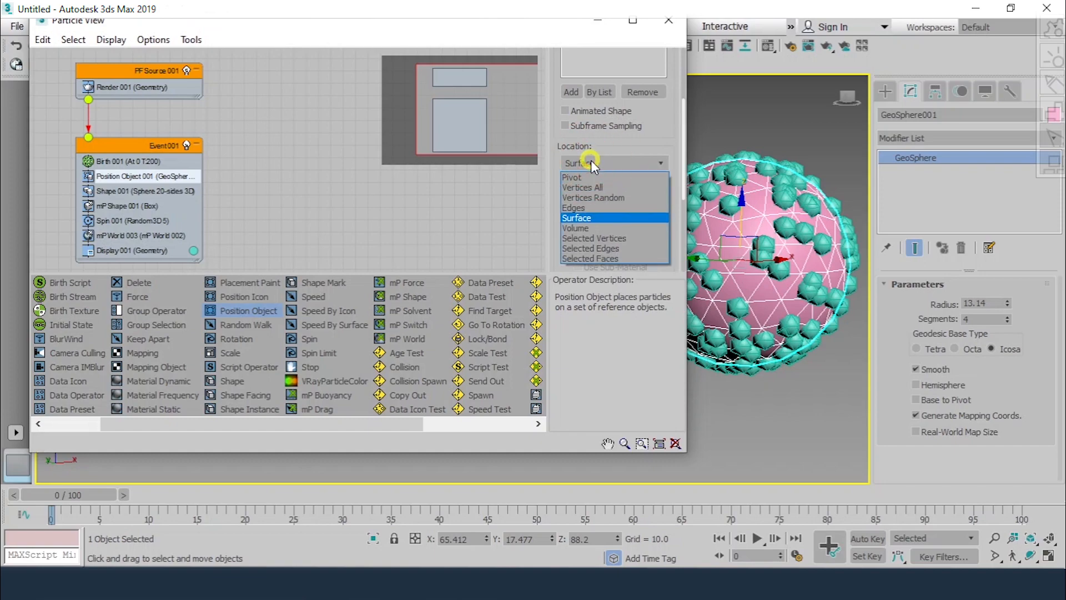
left_click(592, 188)
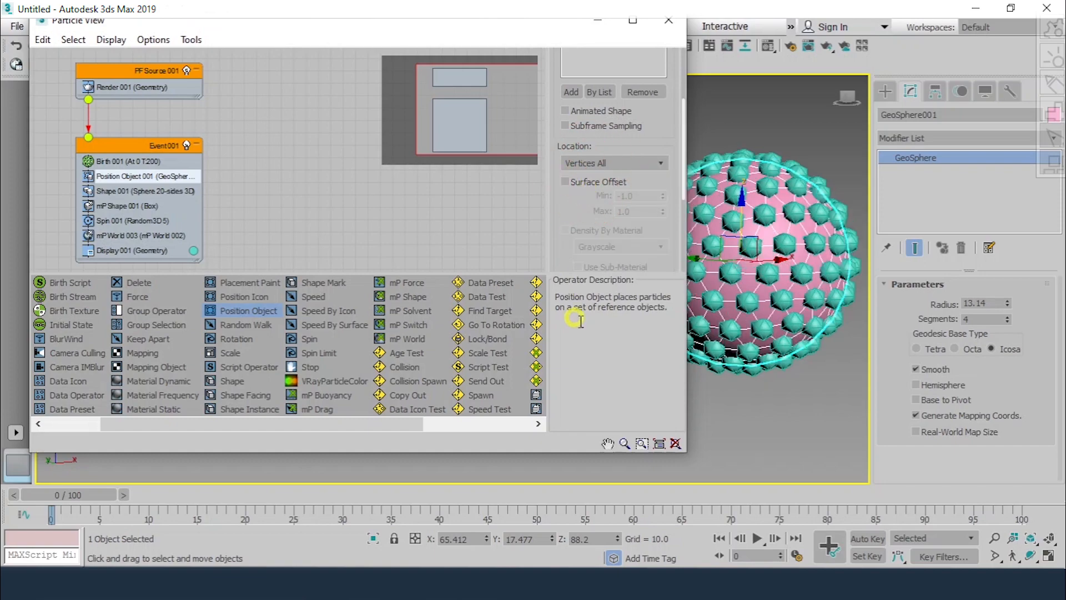
middle_click_drag(800, 311, 791, 278, "alt")
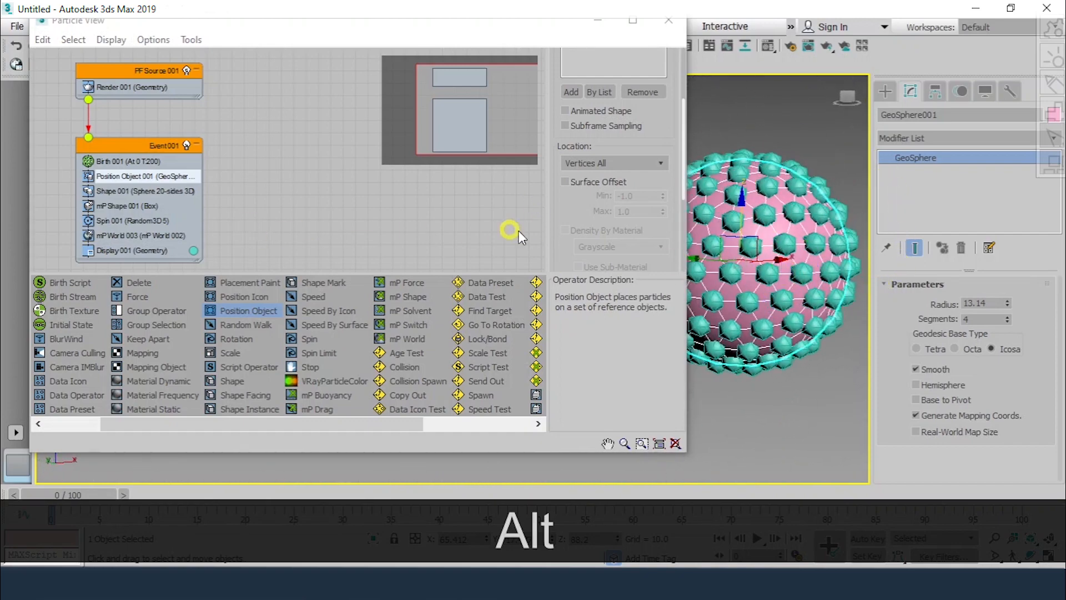
left_click_drag(548, 122, 552, 311)
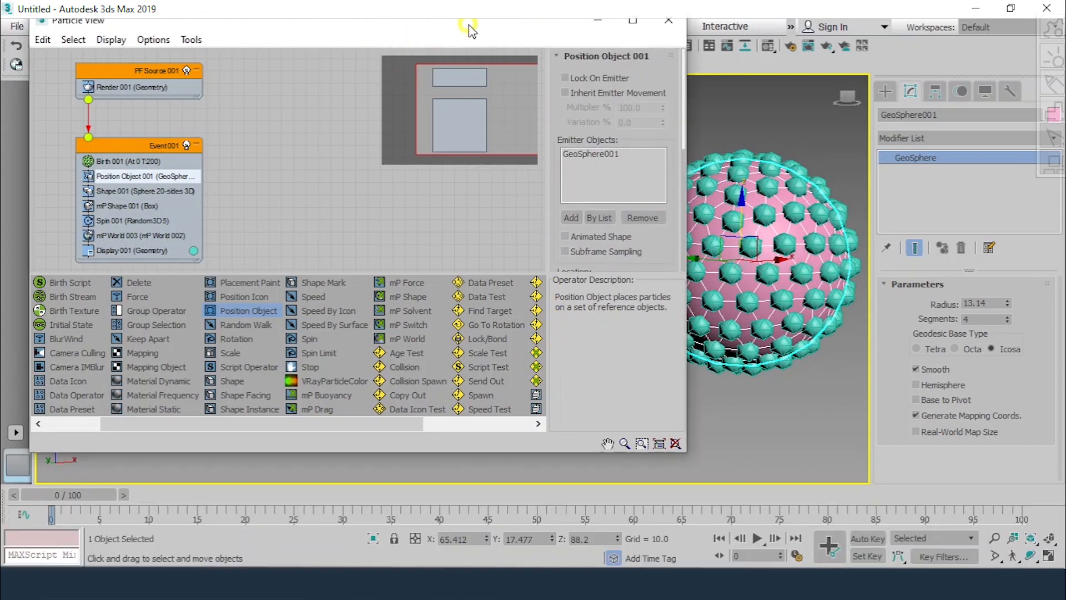
- Move Particle View clear of the simulation area, play the animation, and scrub the timeline to frame 30
left_click_drag(442, 24, 399, 16)
left_click_drag(638, 134, 492, 129)
scroll(747, 267, "down", 5)
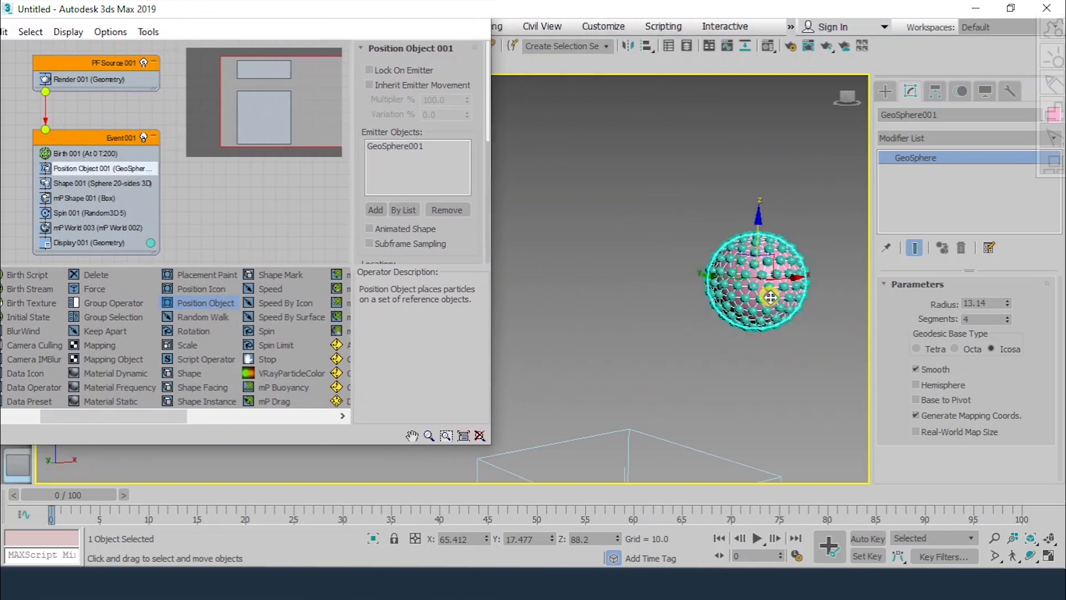
middle_click_drag(767, 313, 691, 215)
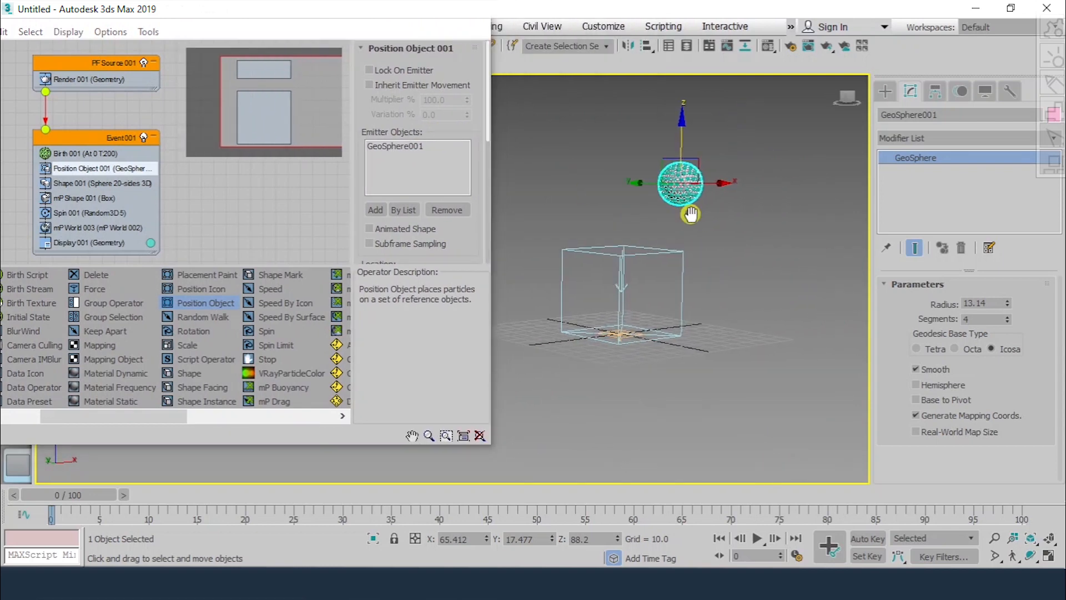
scroll(691, 214, "up", 3)
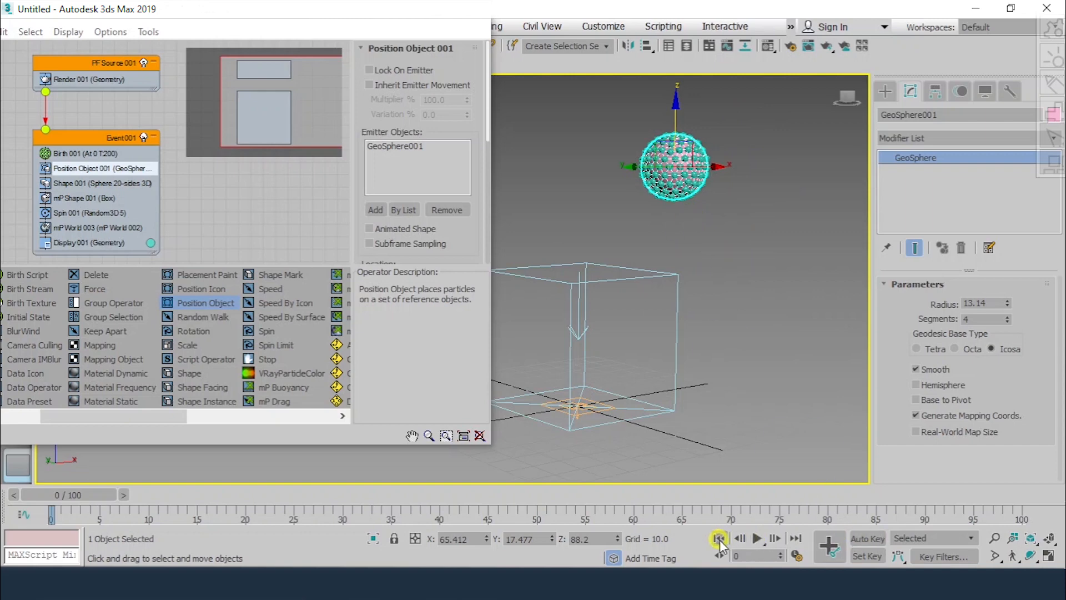
left_click(759, 544)
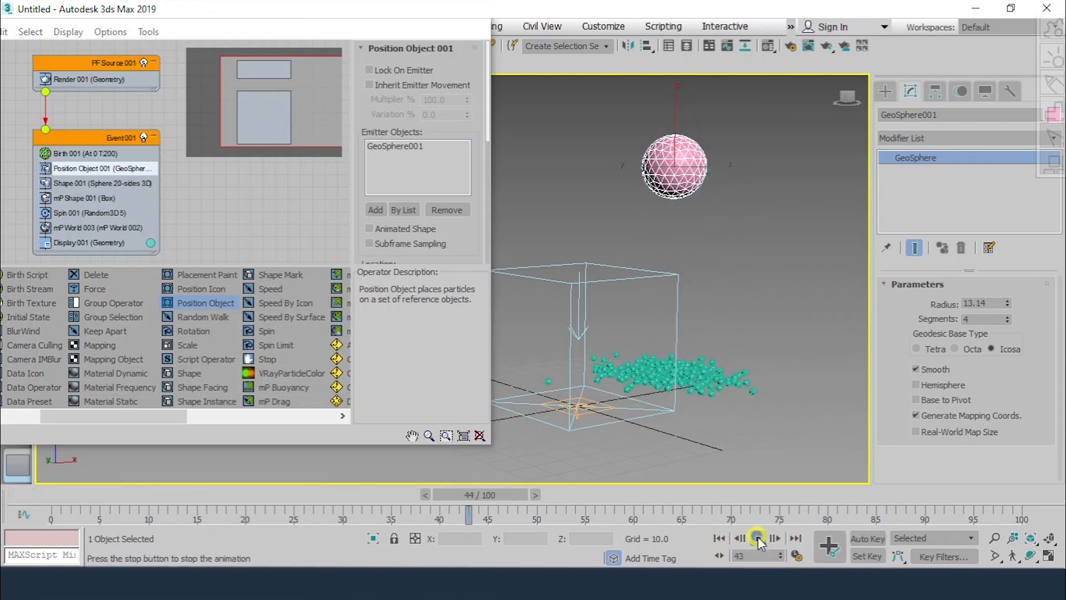
left_click(759, 538)
left_click_drag(662, 496, 138, 491)
left_click_drag(3, 497, 340, 528)
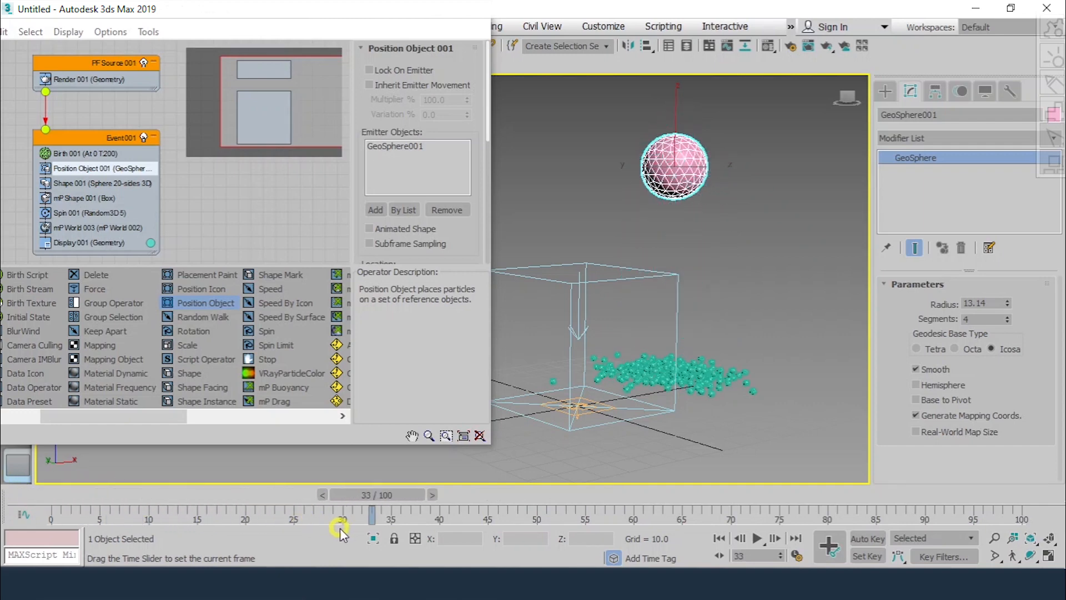
- Check the GeoSphere's vertex count in its object properties
key("w")
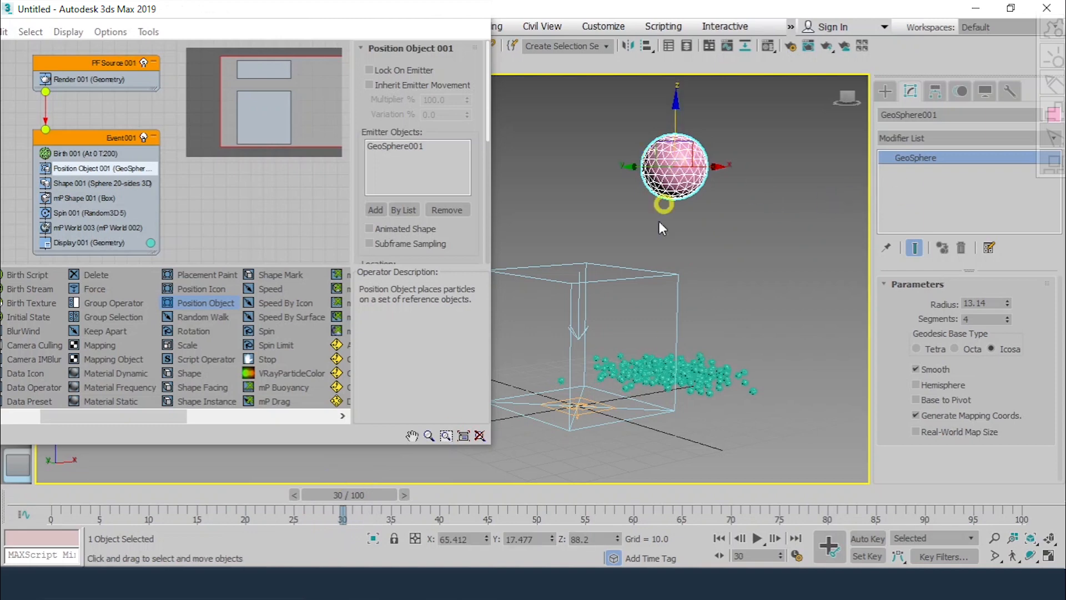
middle_click_drag(698, 408, 703, 437, "alt")
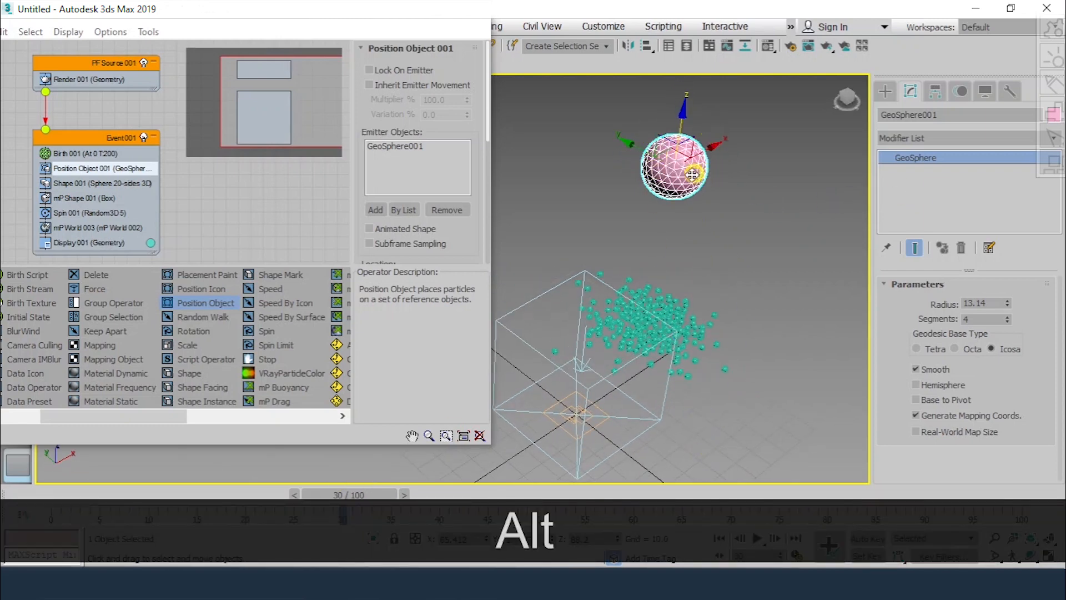
left_click(621, 298)
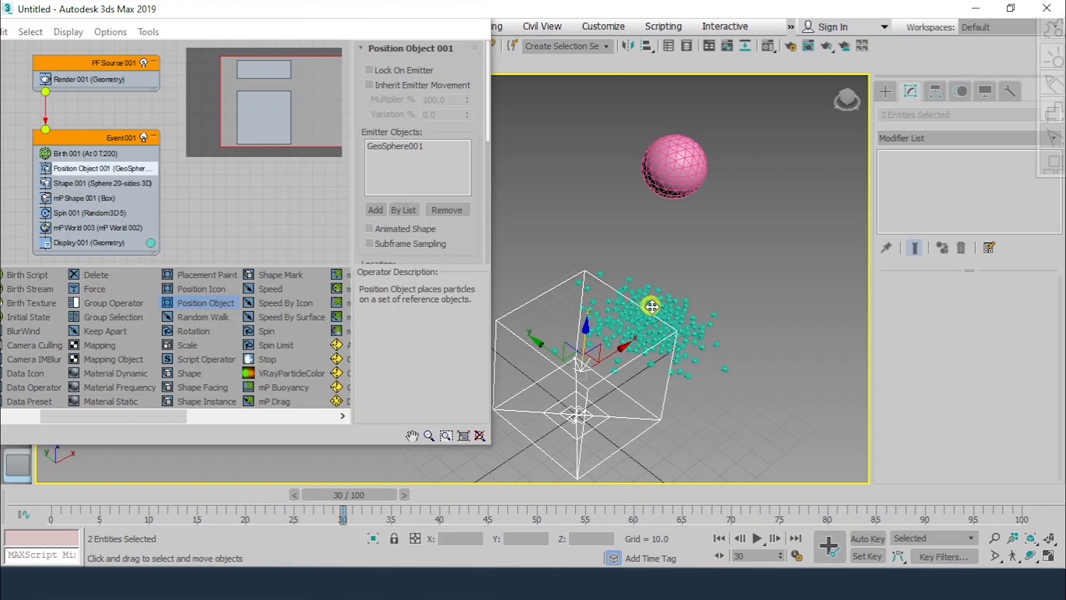
left_click(670, 176)
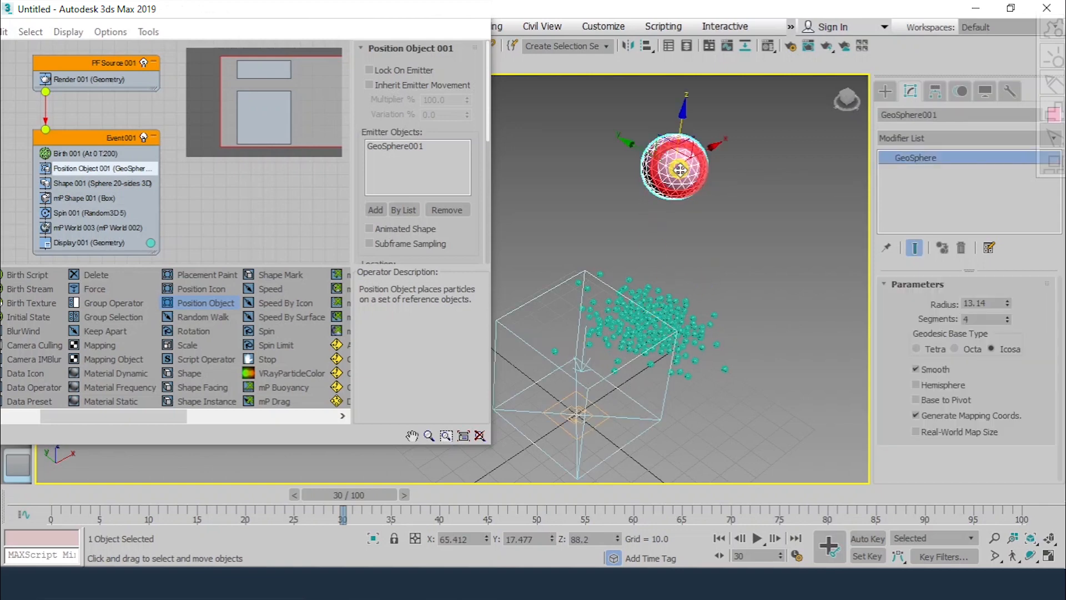
right_click(673, 168)
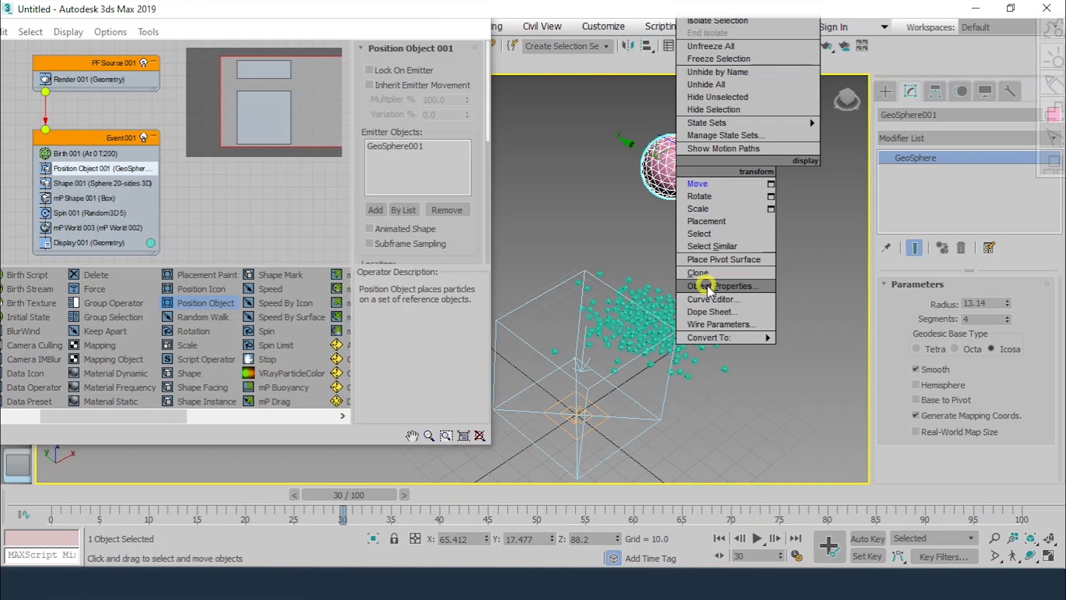
left_click(707, 286)
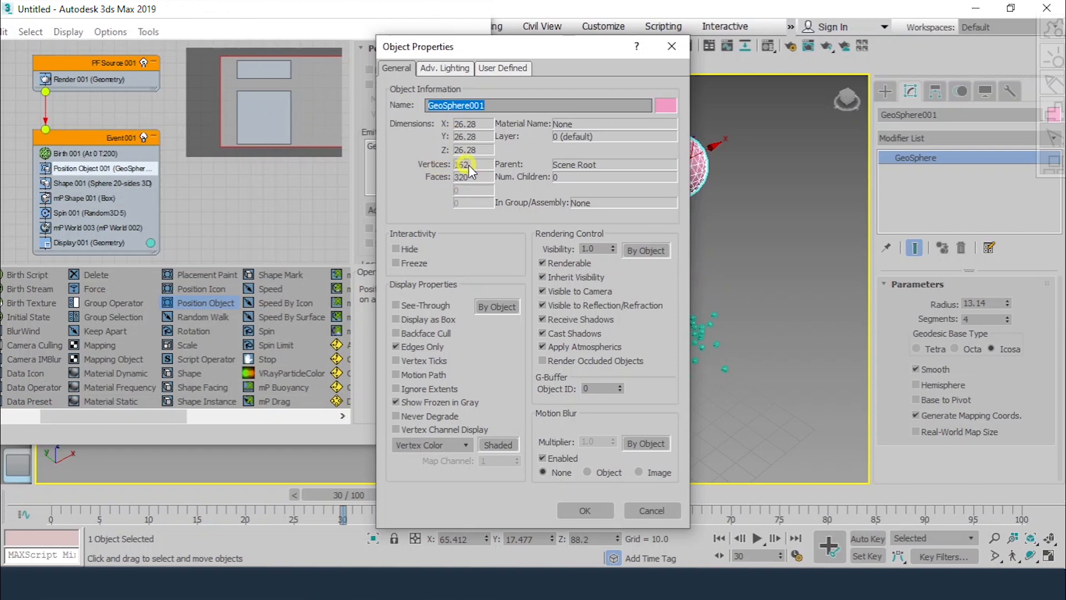
left_click(591, 510)
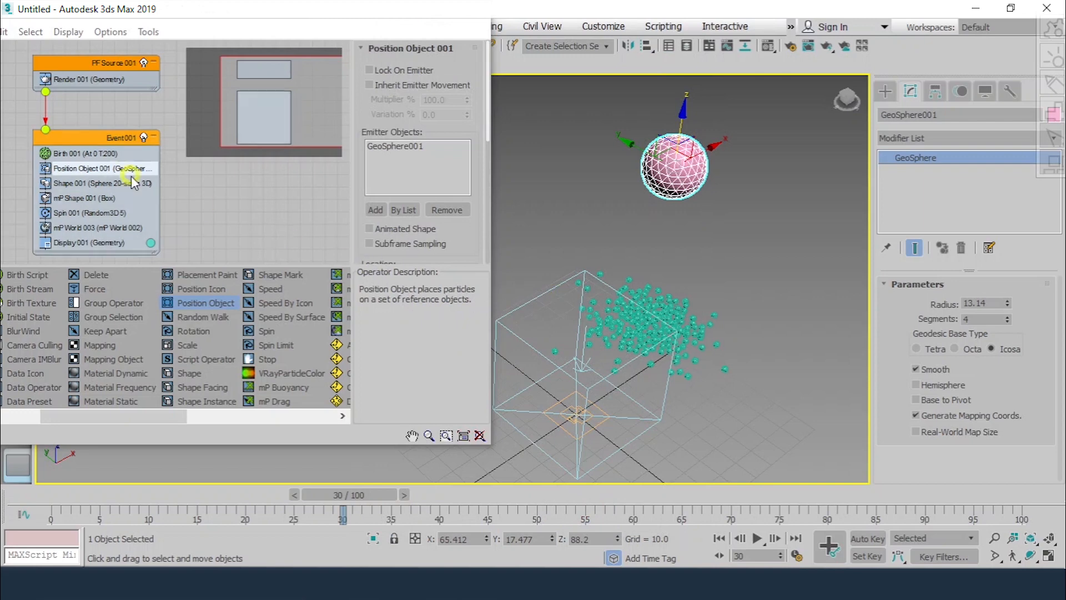
- Set the particle amount in the Birth operator of Event 001 to 162
left_click(100, 154)
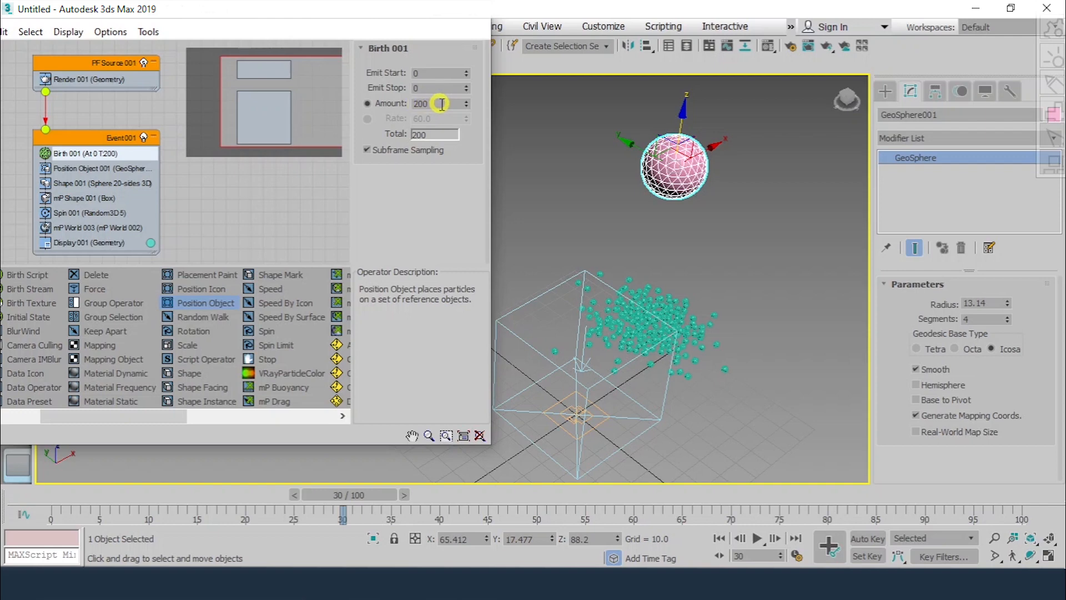
left_click(398, 105)
left_click(436, 111)
type("1")
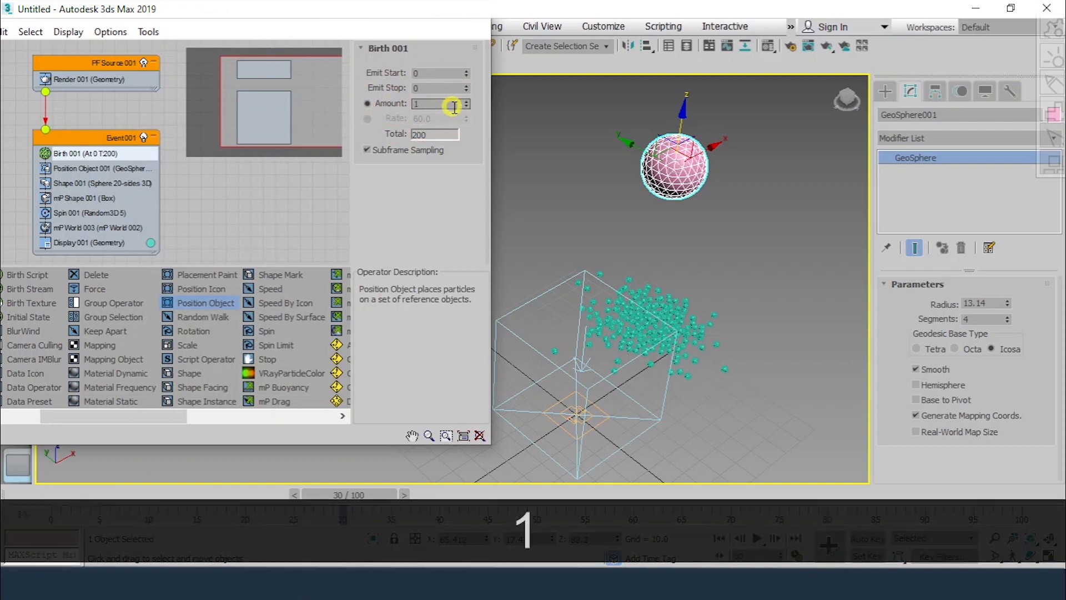
type("62")
key("Return")
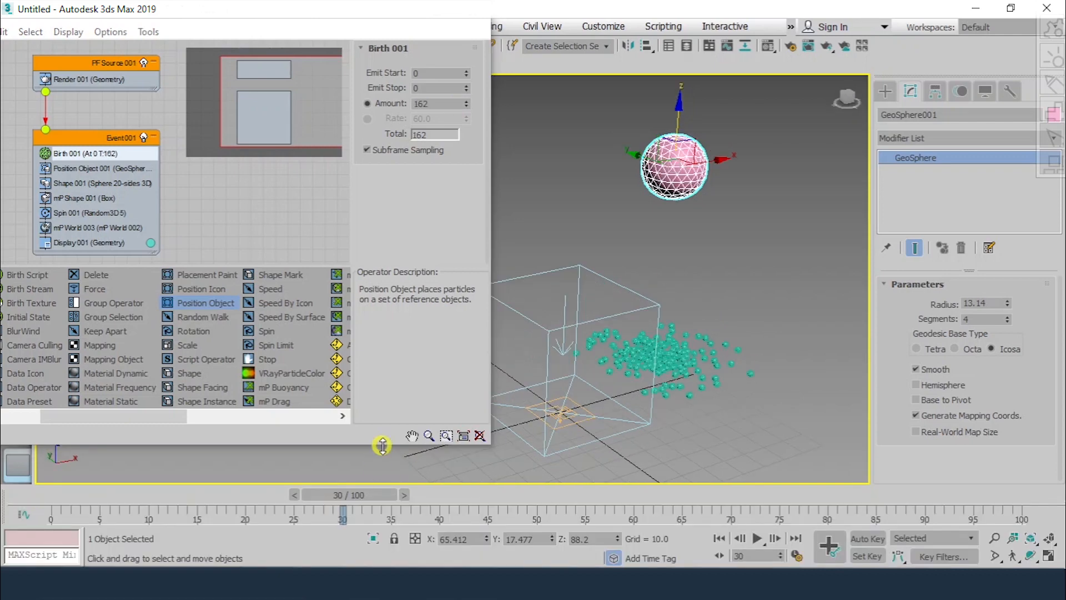
- Rewind to frame 0, replay the simulation with the new particle amount, and return to the start
mouse_move(24, 496)
left_mouse_down()
mouse_move(253, 515)
mouse_move(3, 492)
left_mouse_up()
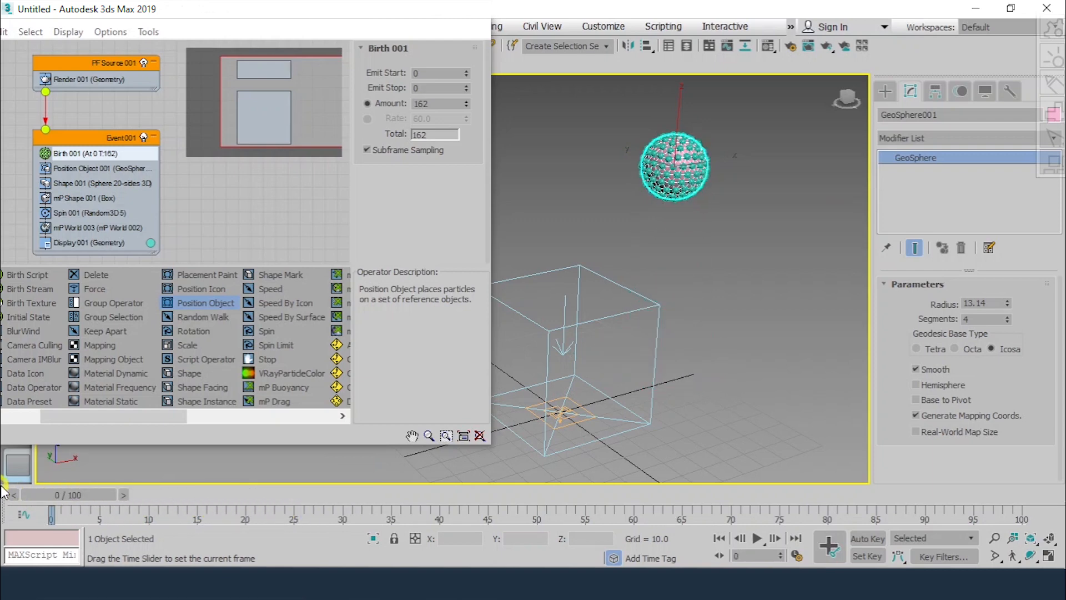
left_click(246, 471)
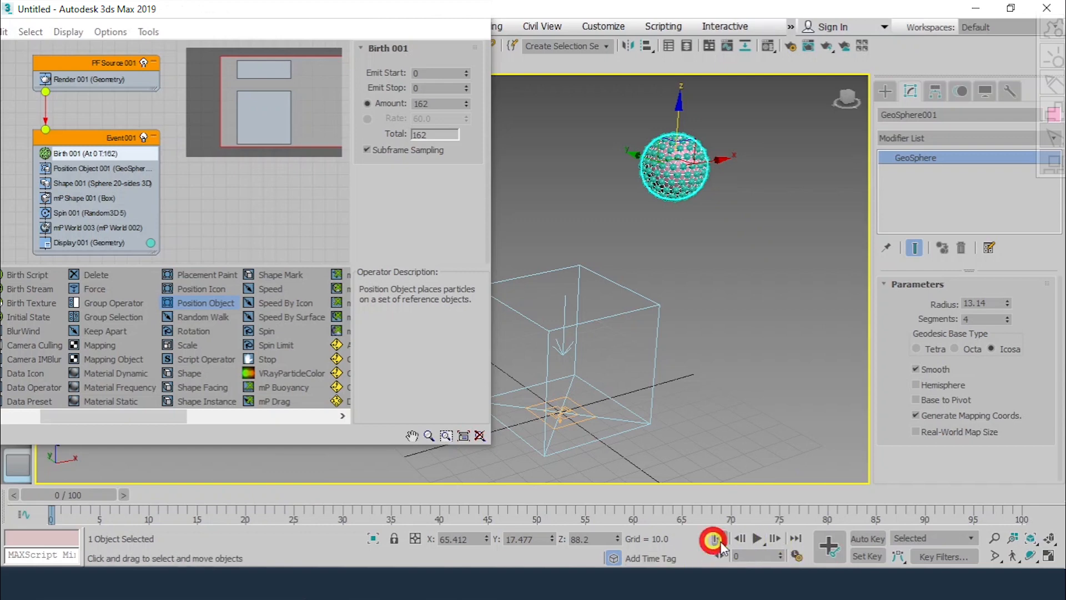
left_click(755, 537)
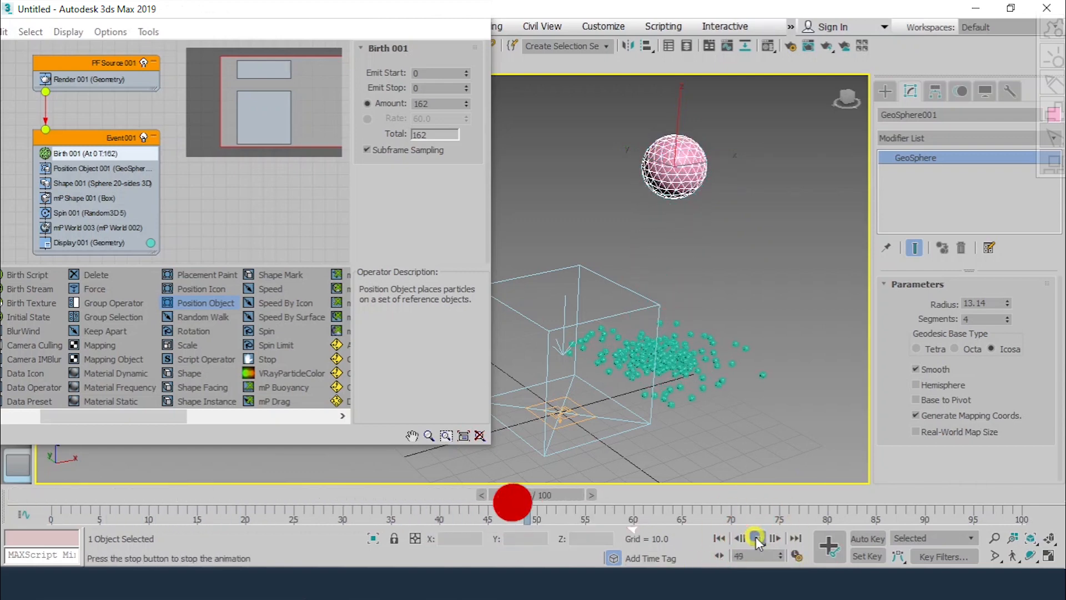
left_click(725, 537)
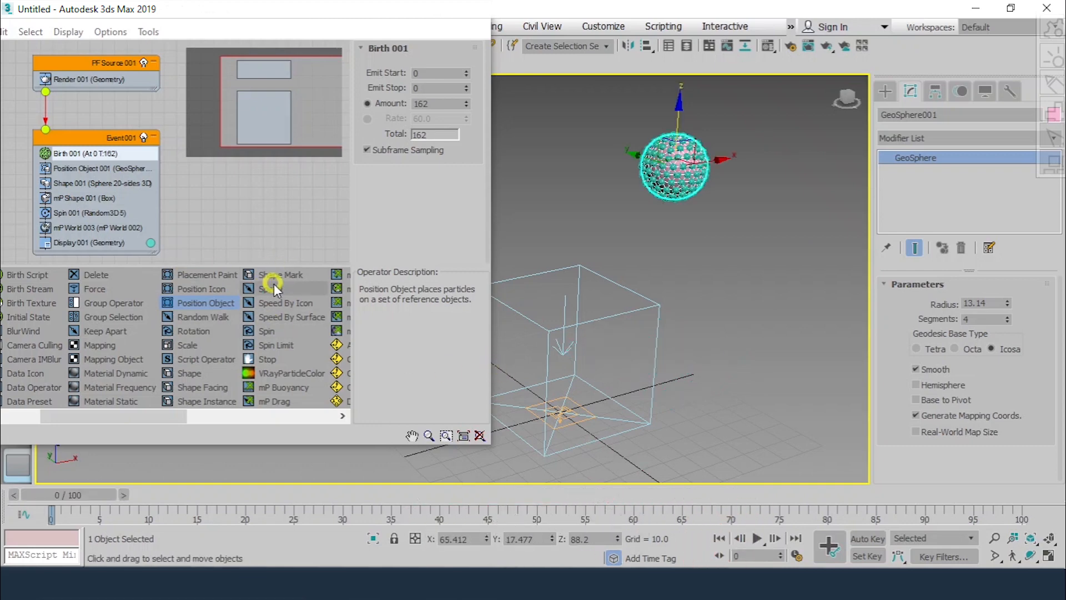
- Add an mP Glue test between mP World and Display in Event 001, and reposition Particle View so the whole event is readable
scroll(168, 216, "down", 1)
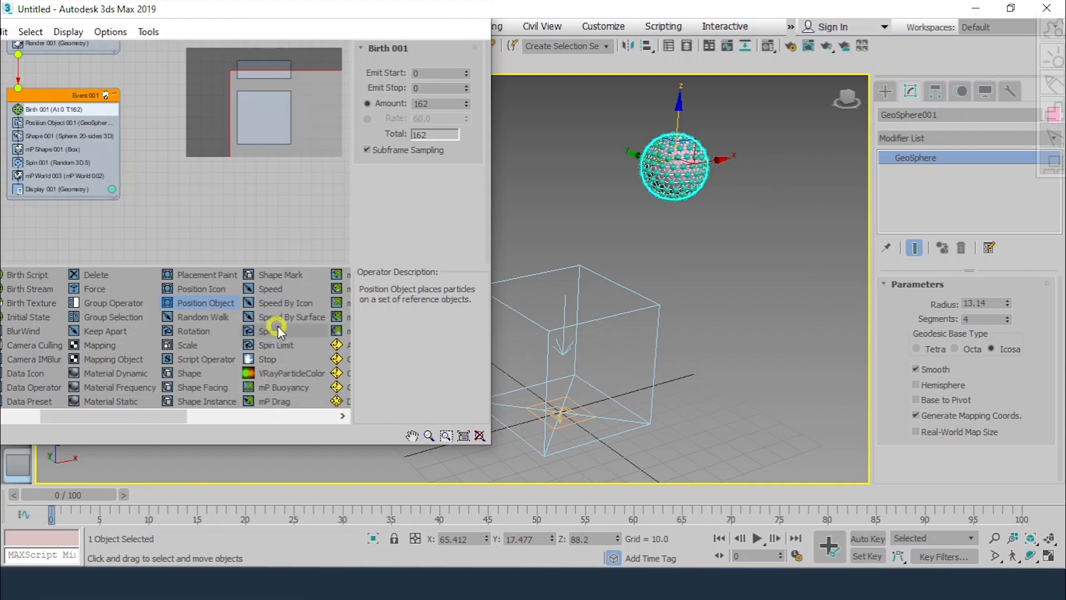
left_click_drag(176, 419, 302, 425)
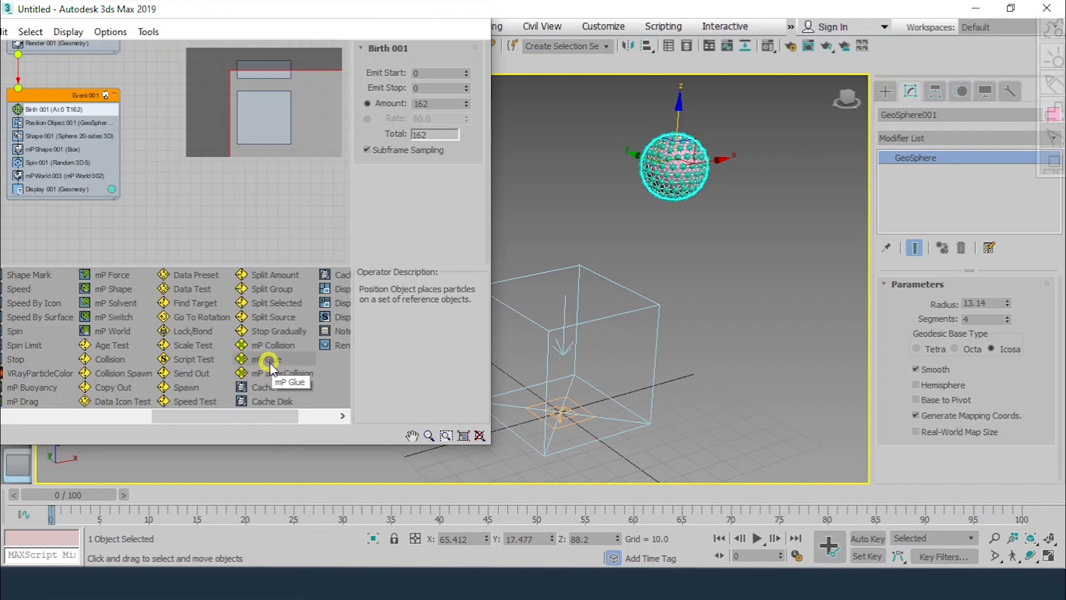
left_click_drag(269, 361, 76, 196)
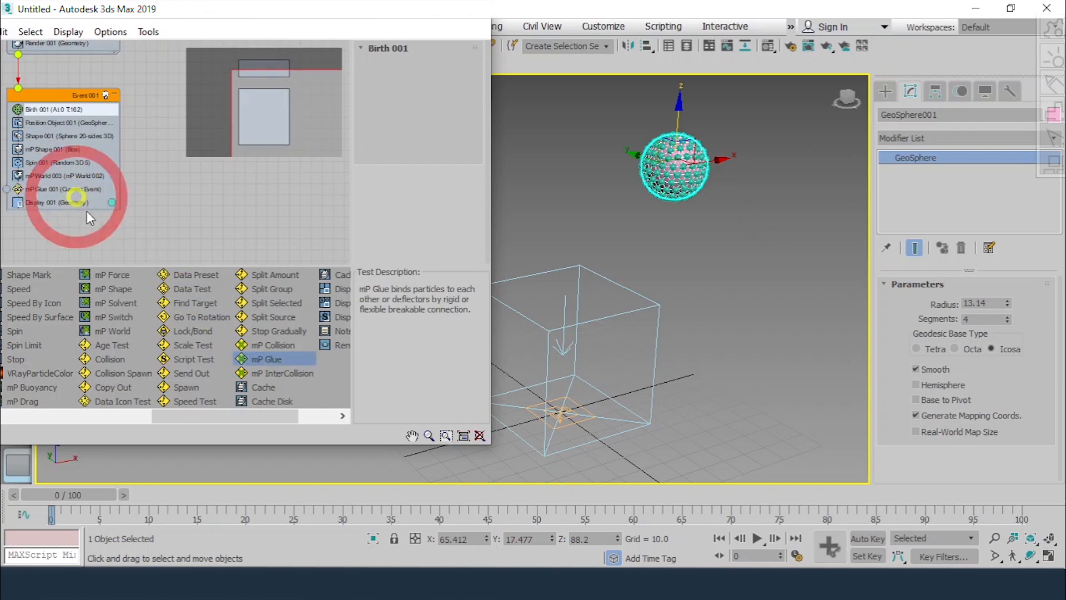
left_click(56, 96)
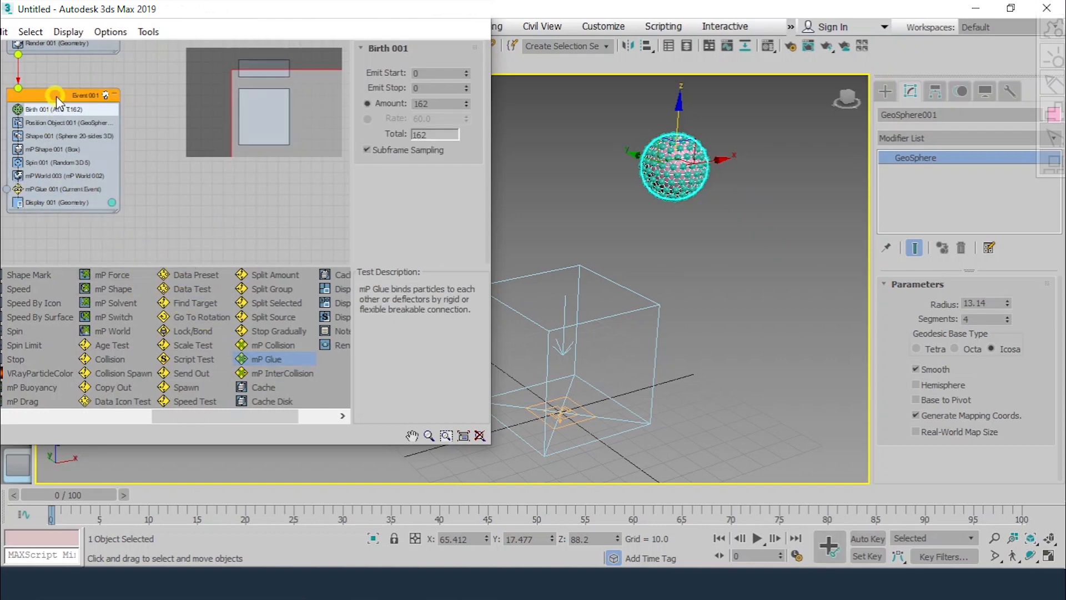
left_click_drag(56, 95, 79, 96)
scroll(87, 153, "up", 5)
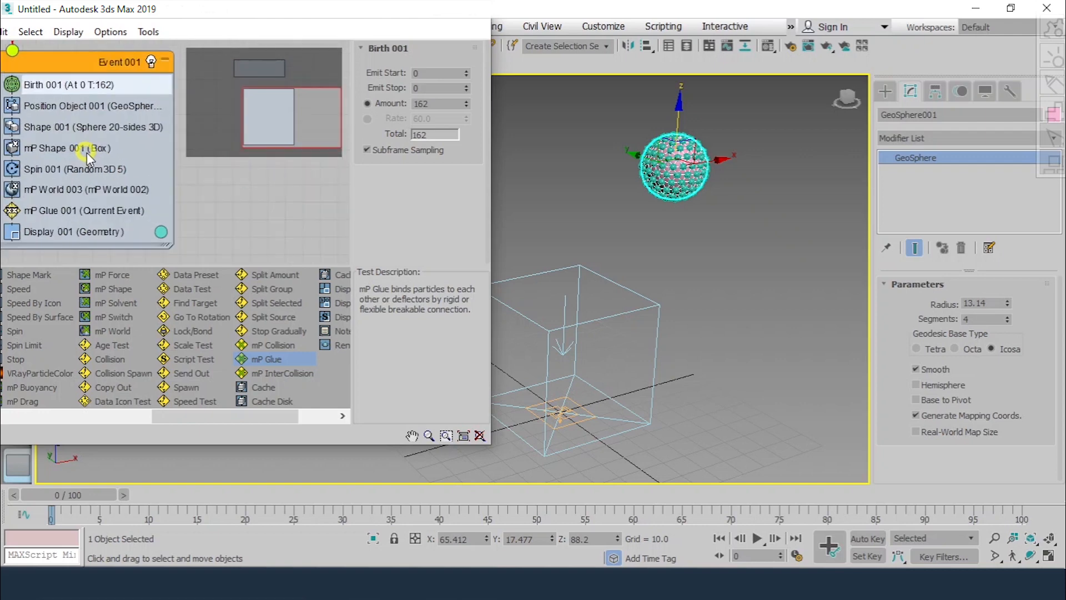
scroll(87, 154, "down", 1)
left_click_drag(277, 24, 266, 70)
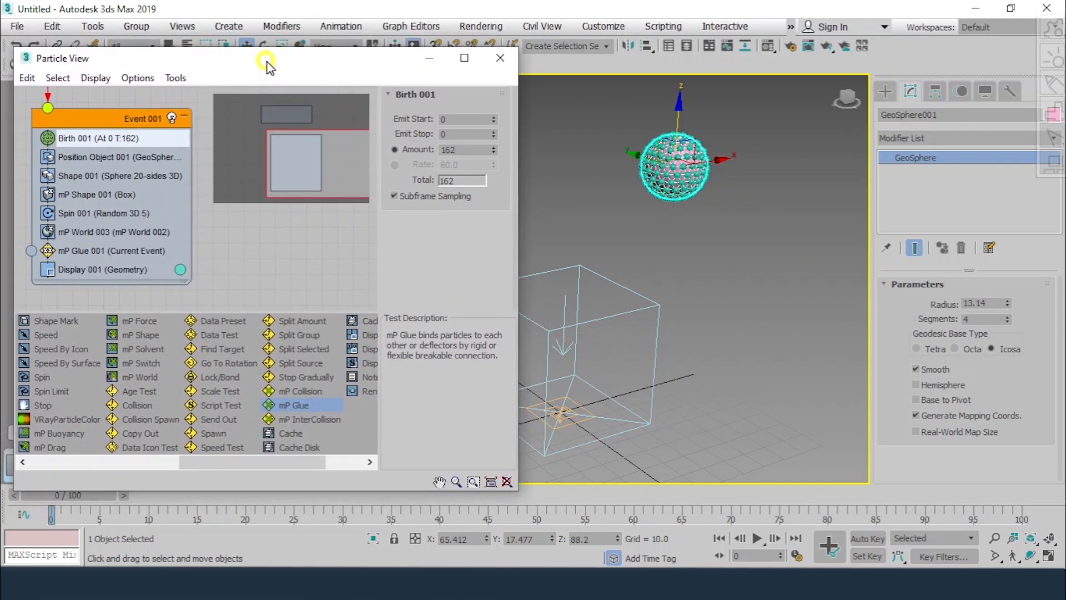
- Set the binding type of the mP Glue test to Rigid
left_click(110, 256)
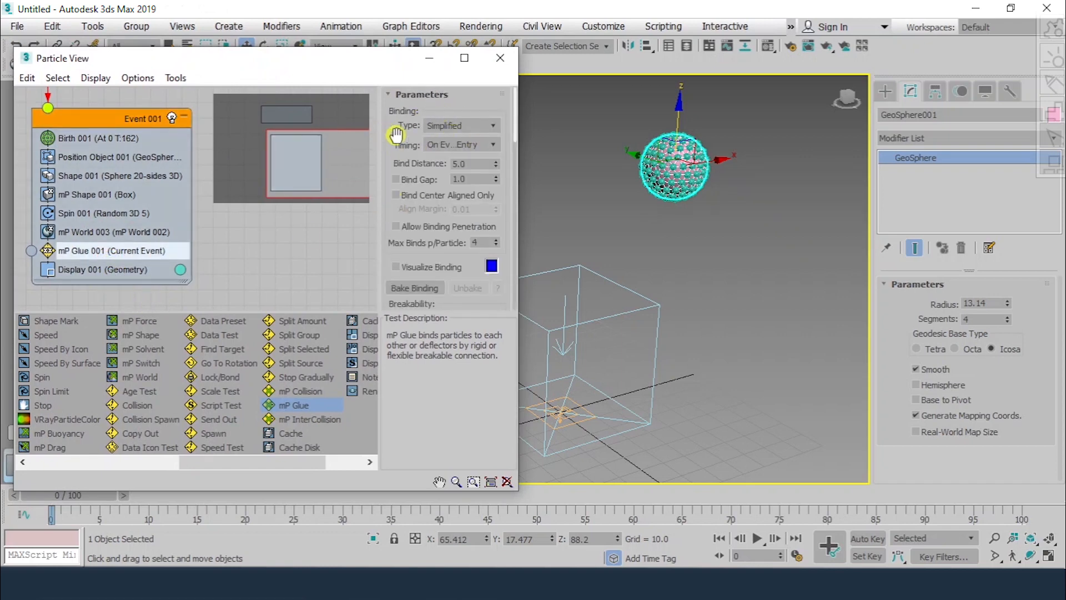
left_click(478, 126)
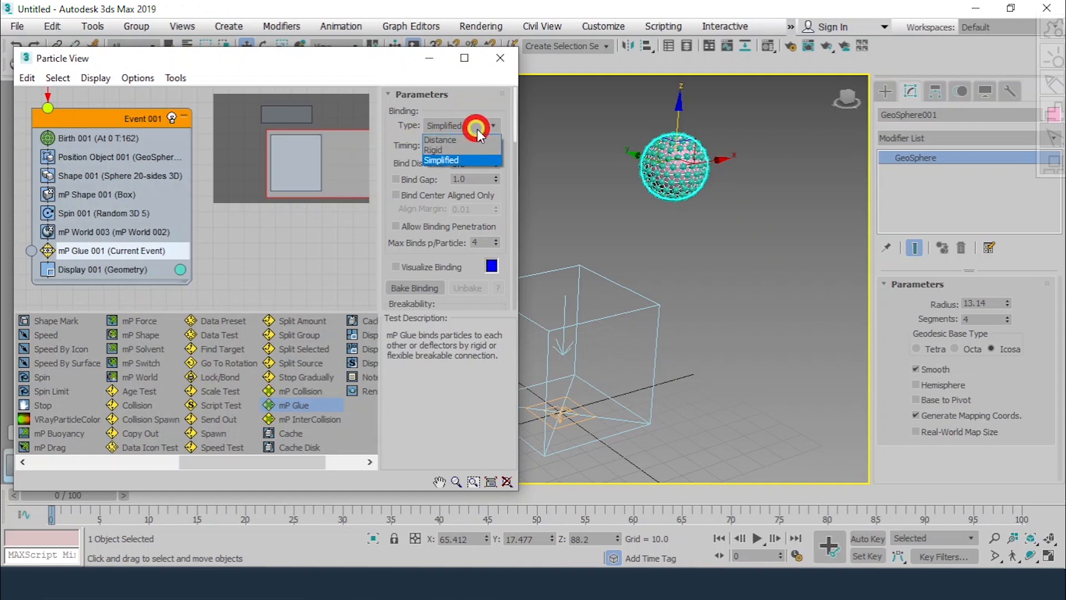
left_click(430, 150)
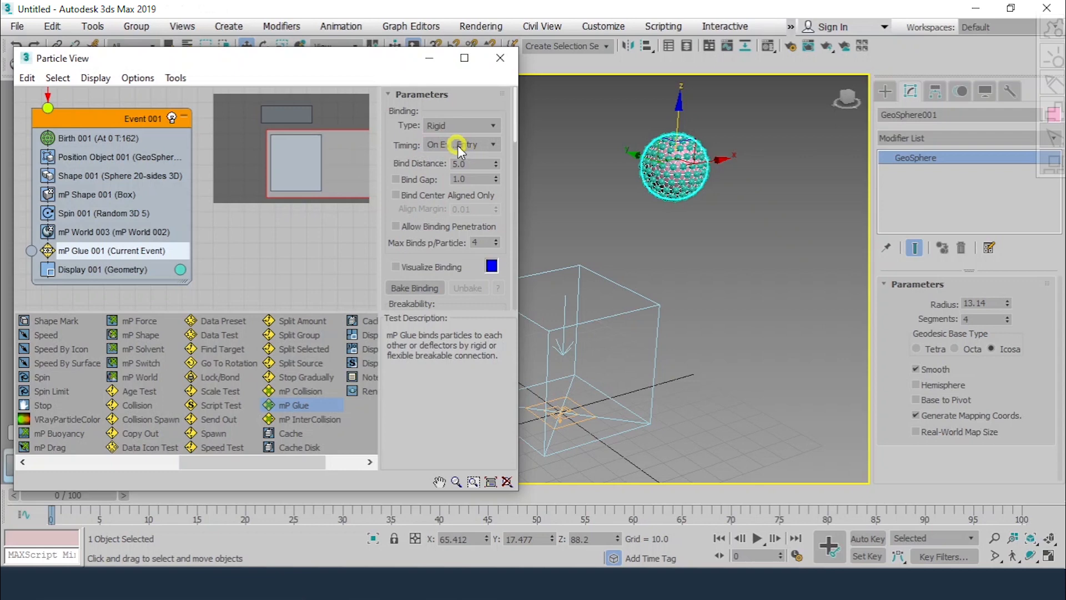
- Keep the mP Glue binding timing at On Event Entry and turn on Visualize Binding
left_click(489, 148)
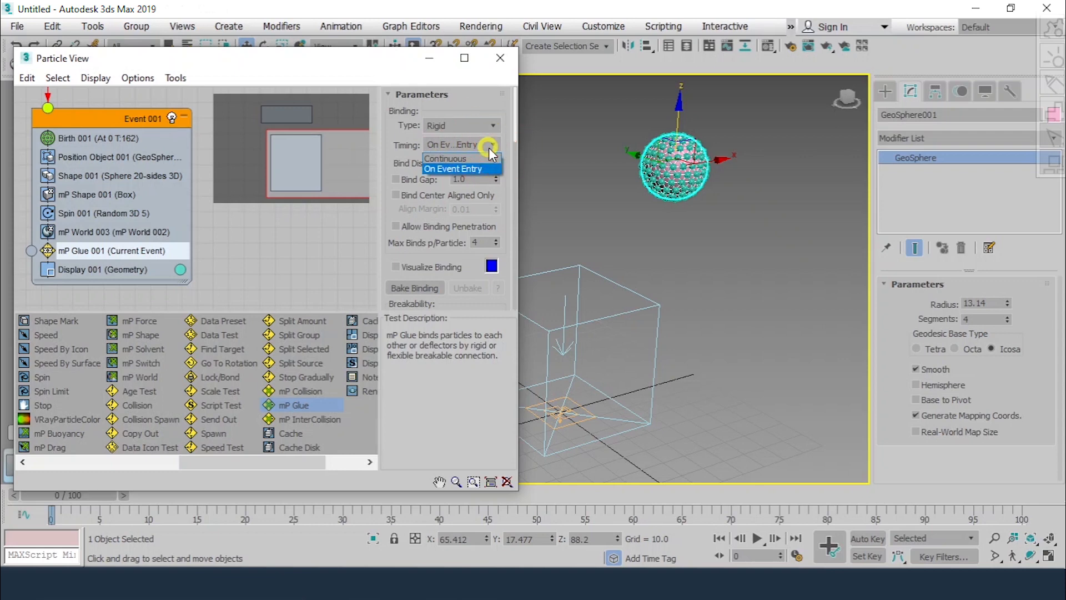
left_click(489, 148)
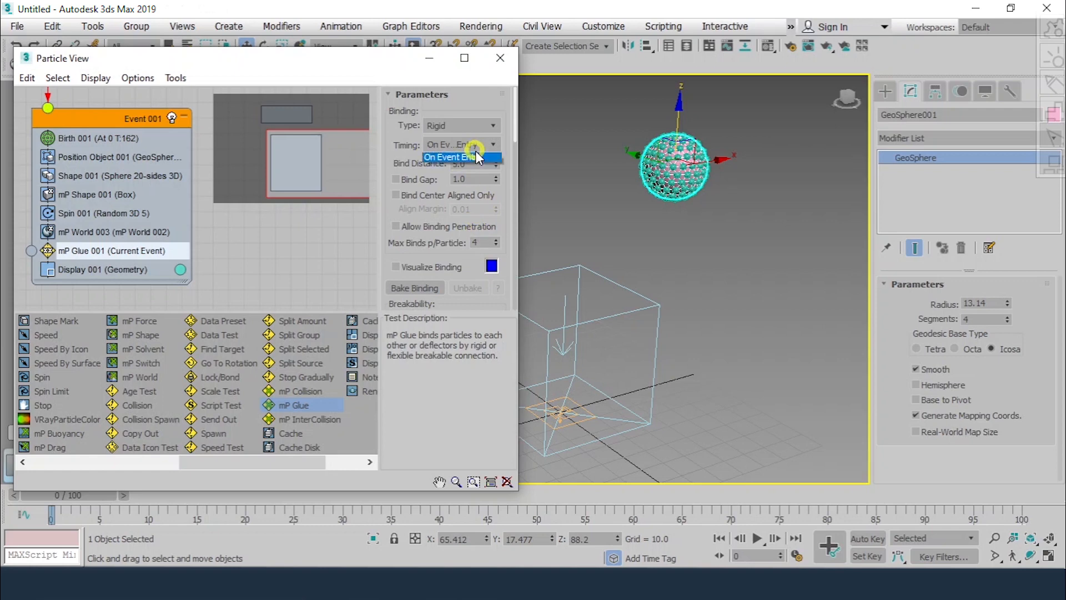
left_click(476, 156)
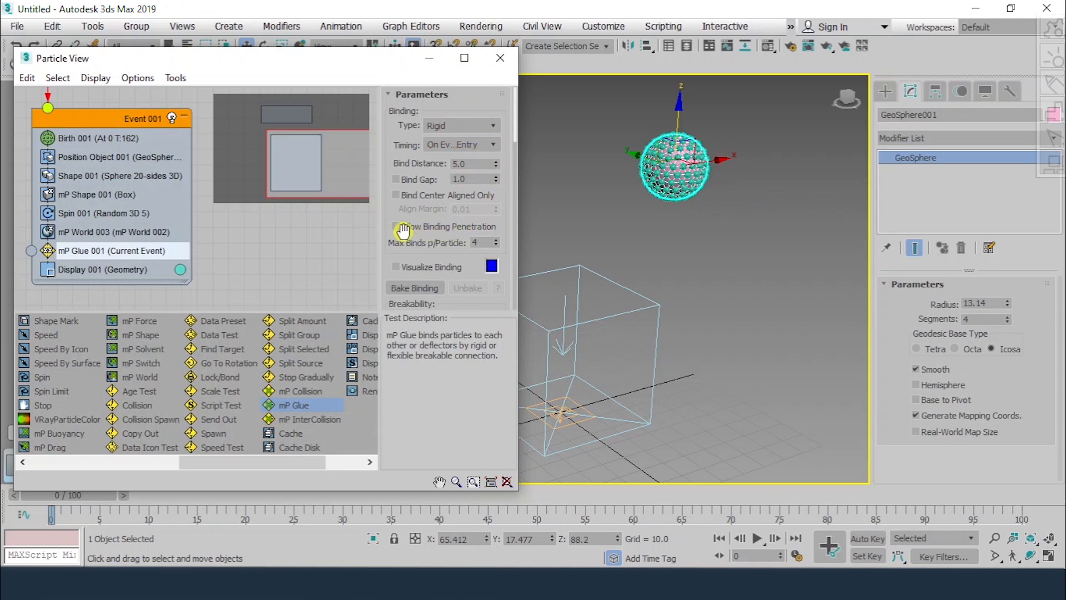
left_click(396, 267)
scroll(684, 187, "up", 4)
middle_click_drag(706, 218, 694, 255, "alt")
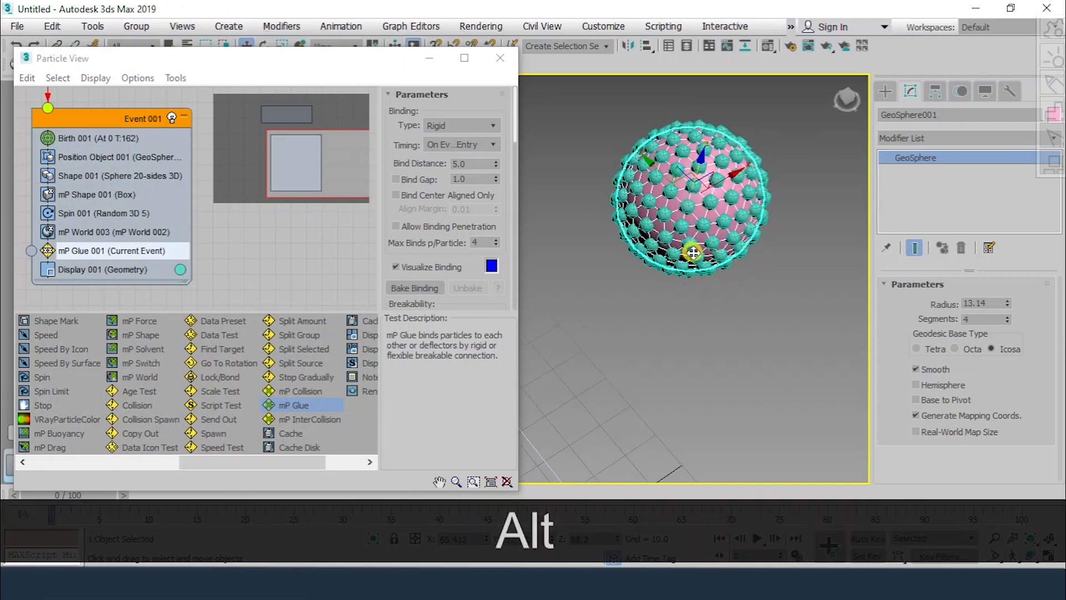
- Set the bind distance of the mP Glue test to 15 and inspect the bindings between the spheres
double_click(462, 164)
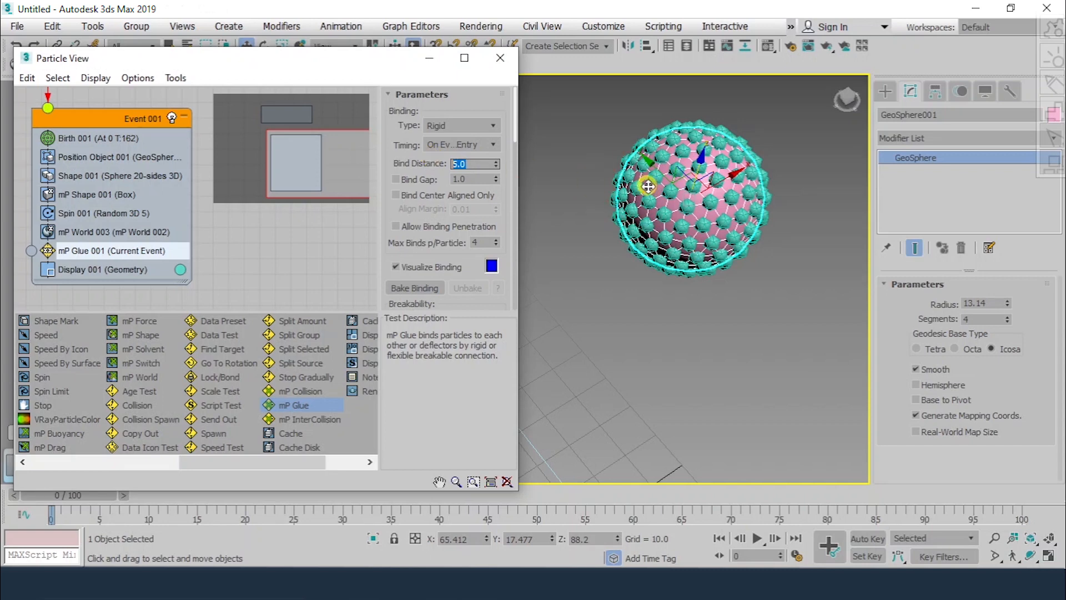
type("15")
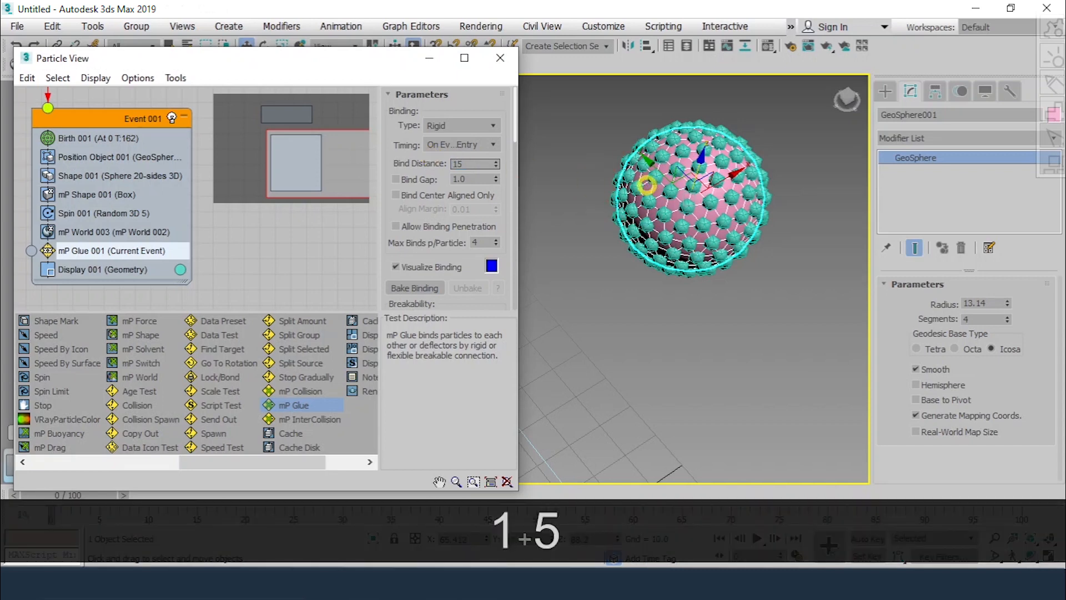
key("Return")
scroll(738, 225, "up", 5)
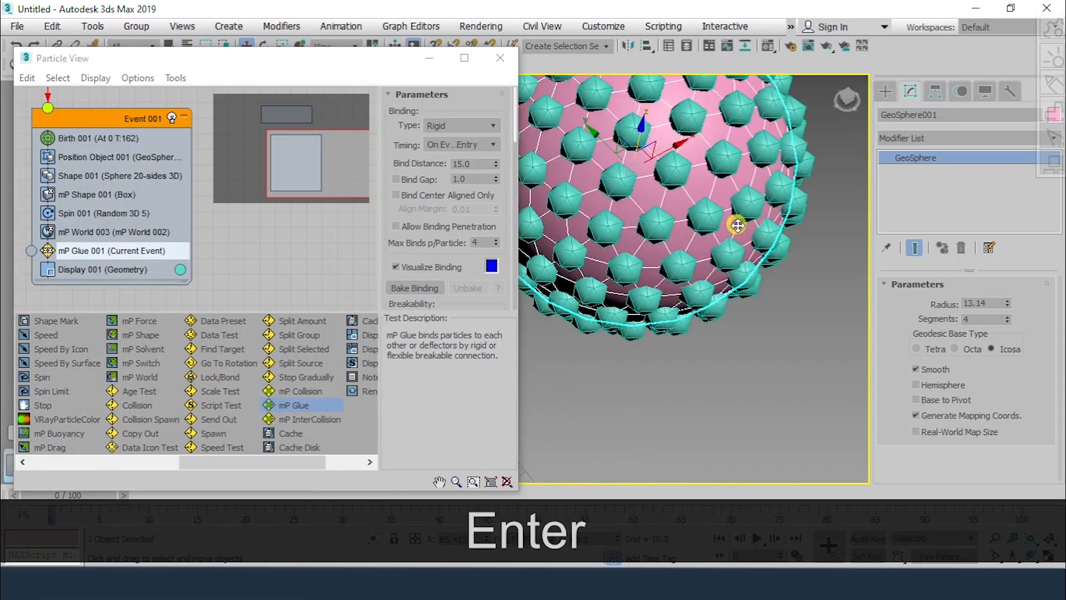
scroll(738, 225, "down", 5)
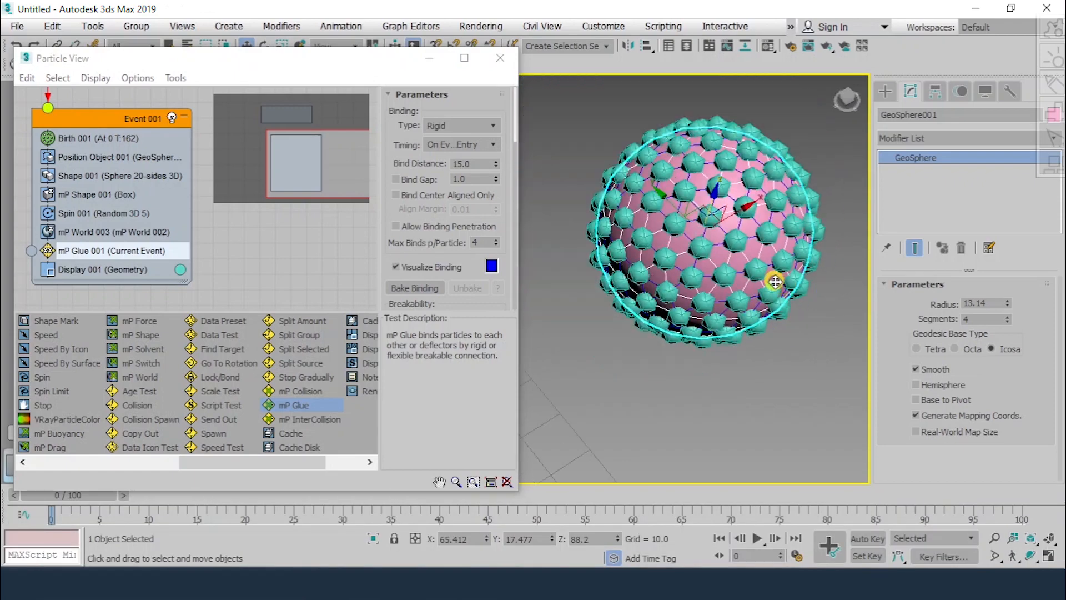
middle_click_drag(761, 278, 787, 180, "alt")
middle_click_drag(769, 217, 768, 247, "alt")
- Set the bind distance of the mP Glue test to 25
left_click(488, 164)
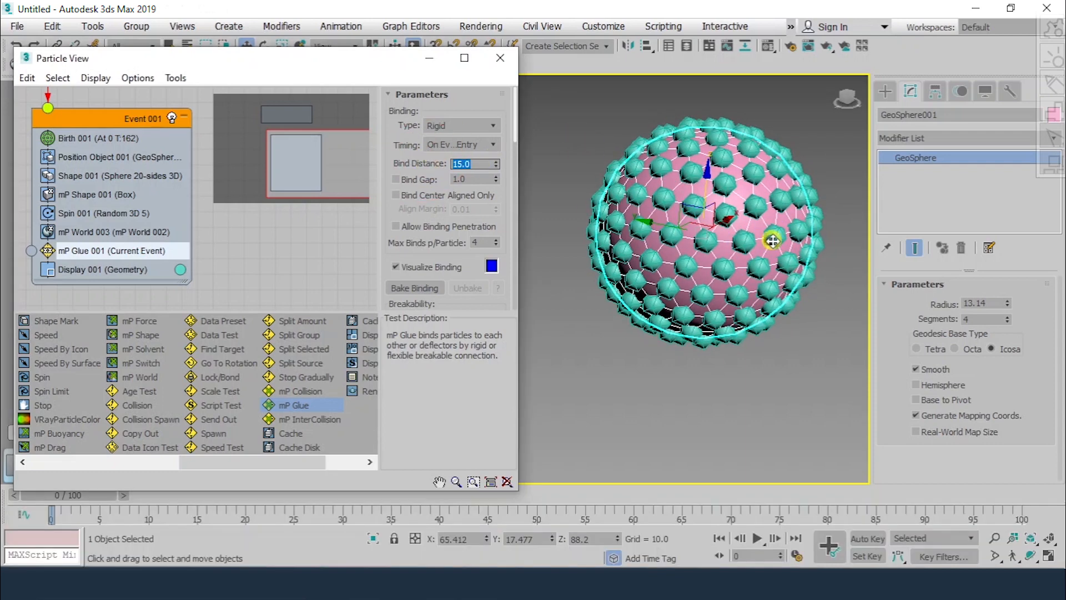
type("25")
key("Return")
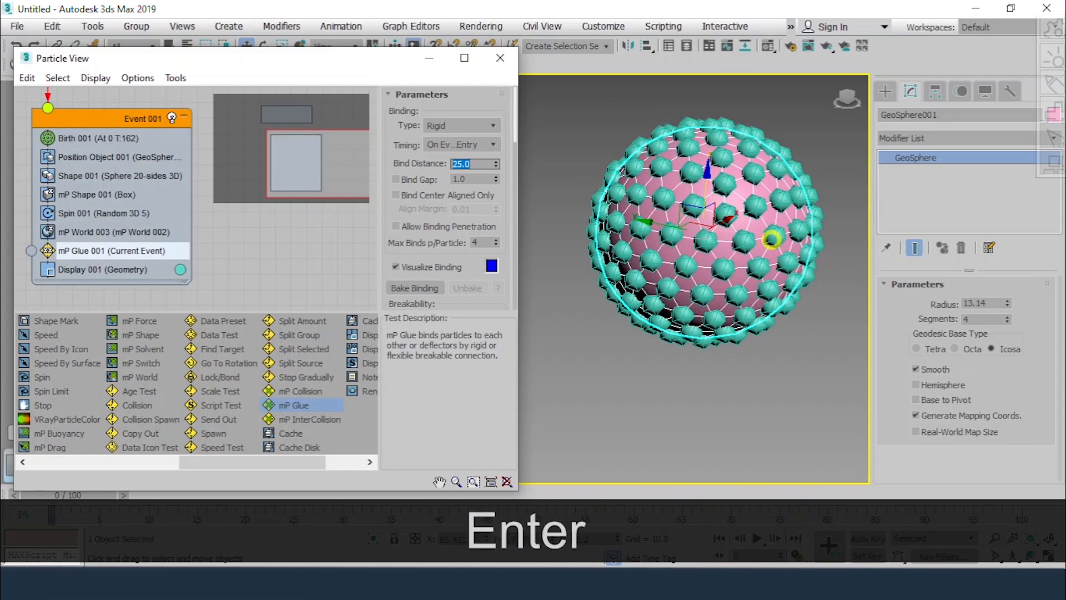
- Show the scene in wireframe and examine the glue bindings across the GeoSphere from another angle
key("F3")
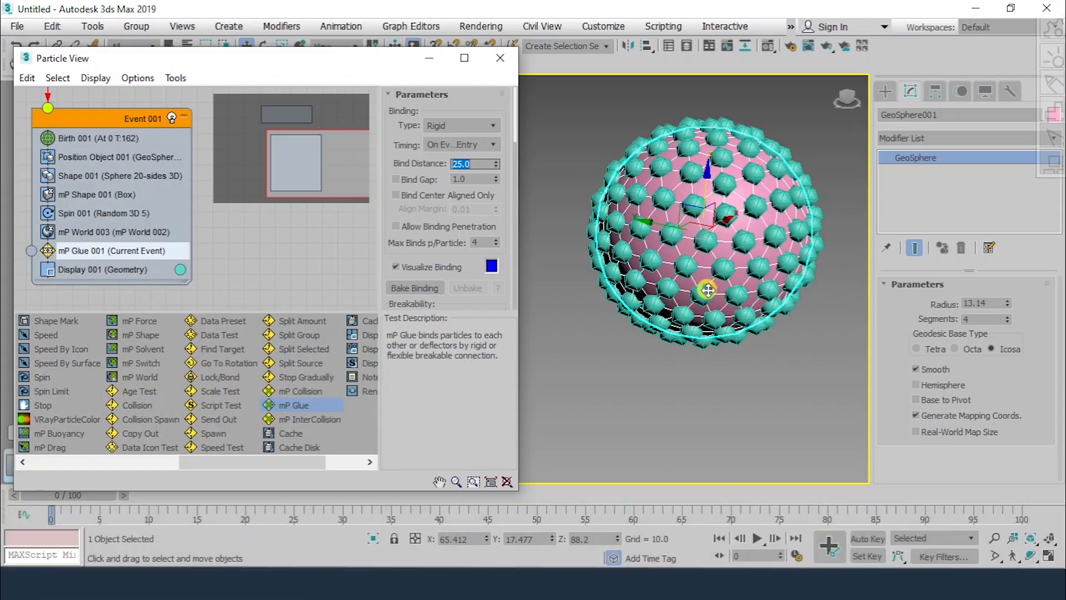
key("F3")
key("F4")
left_click(704, 271)
key("F4")
key("F4")
key("F3")
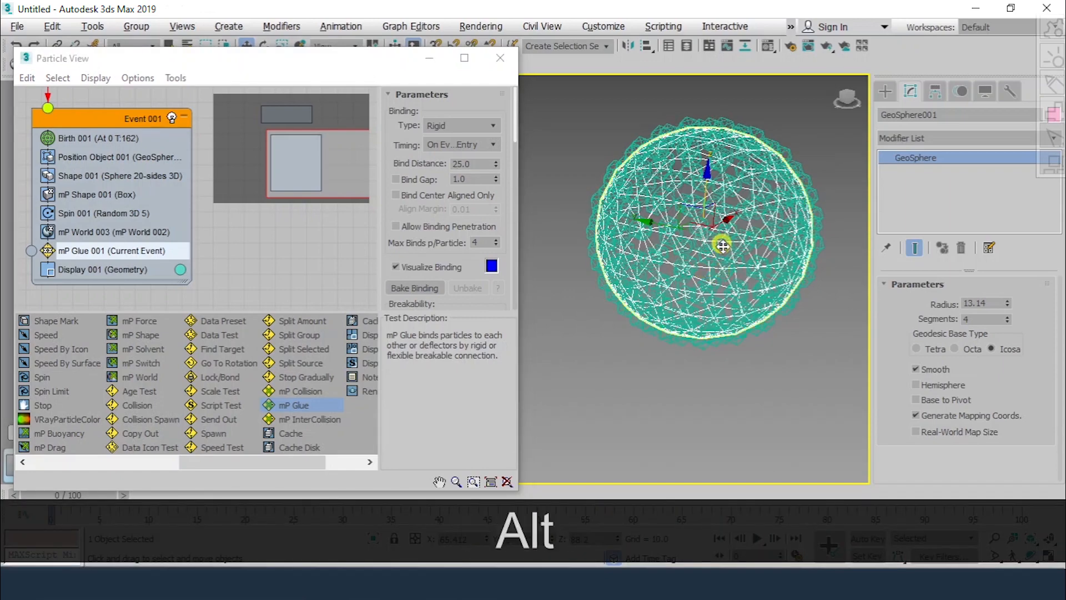
middle_click_drag(705, 270, 723, 215, "alt")
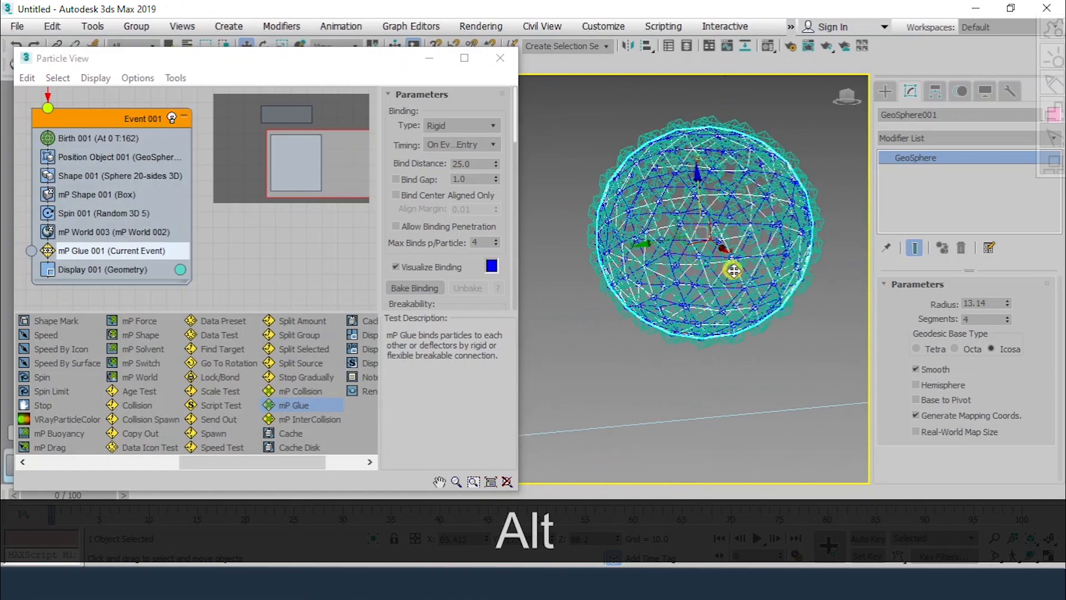
- Allow binding penetration in the mP Glue test and set the maximum binds per particle to 15
left_click(395, 226)
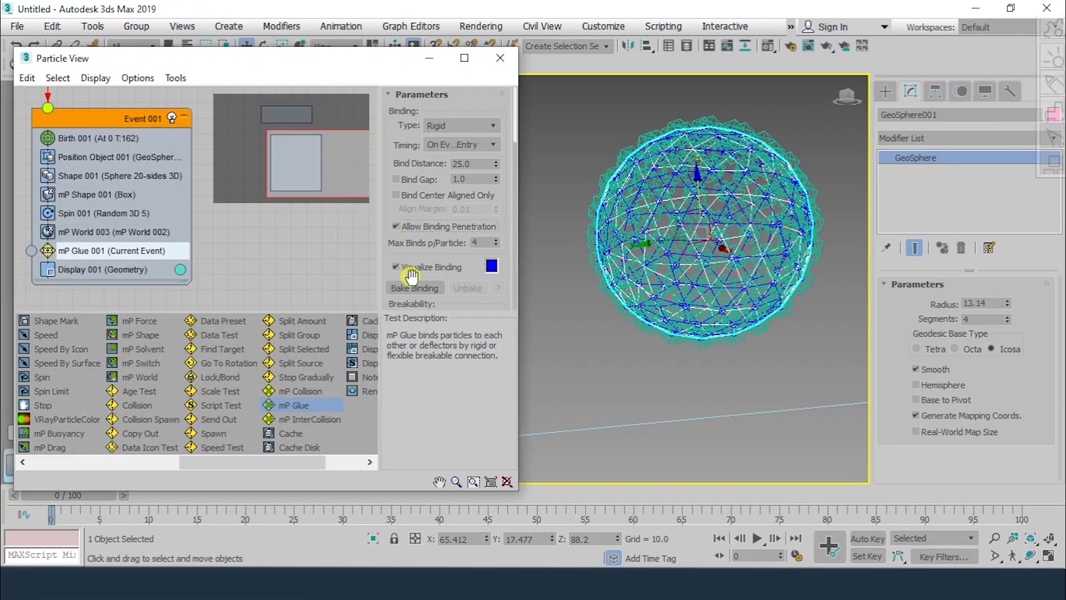
left_click_drag(495, 237, 490, 223)
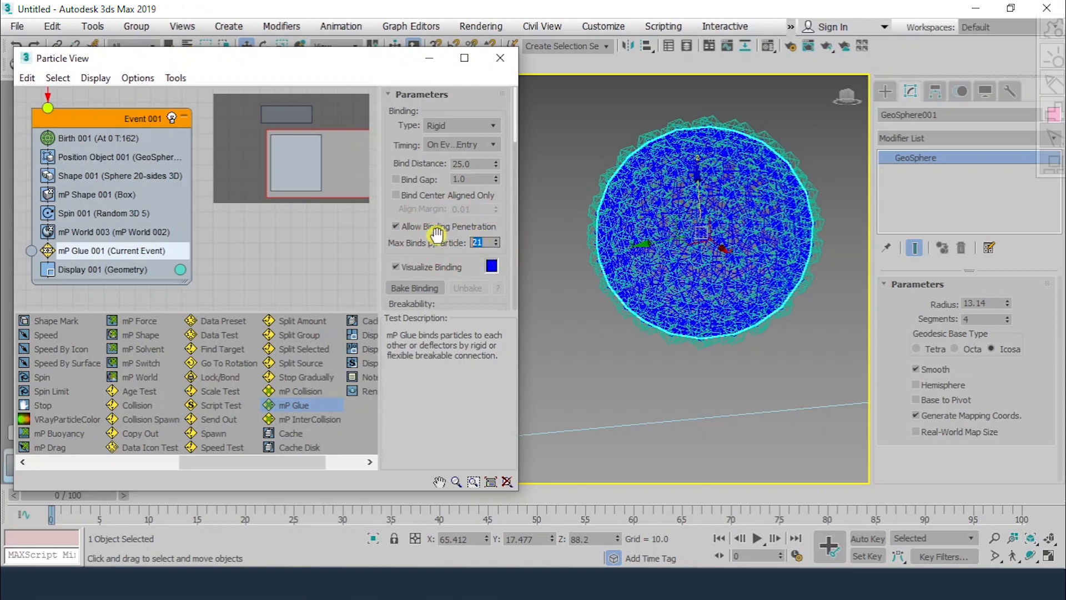
type("15")
key("Return")
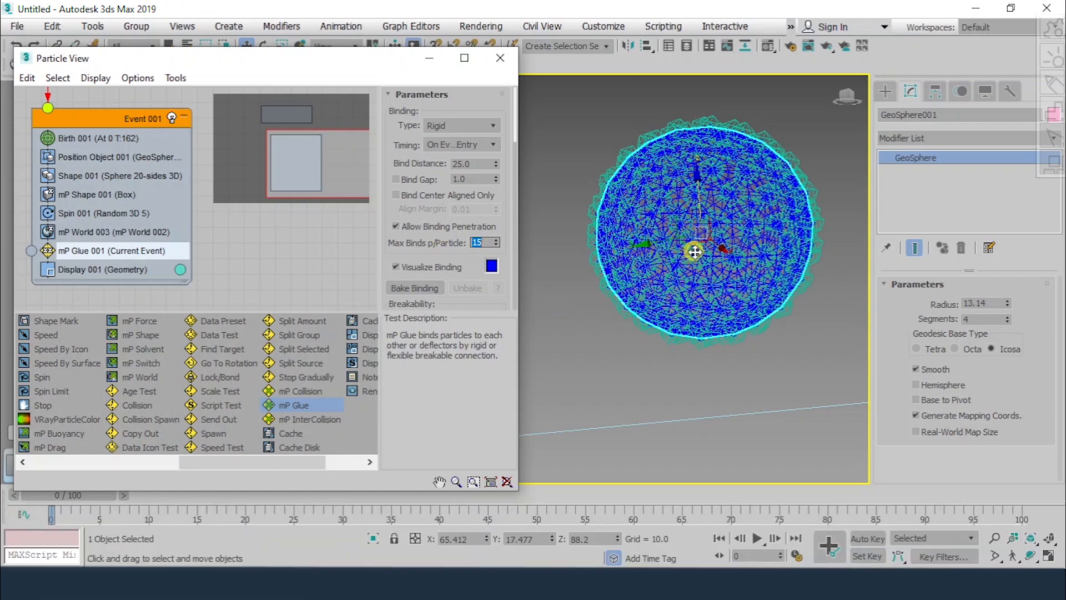
- Switch the viewport back to shaded display with edged faces
key("F3")
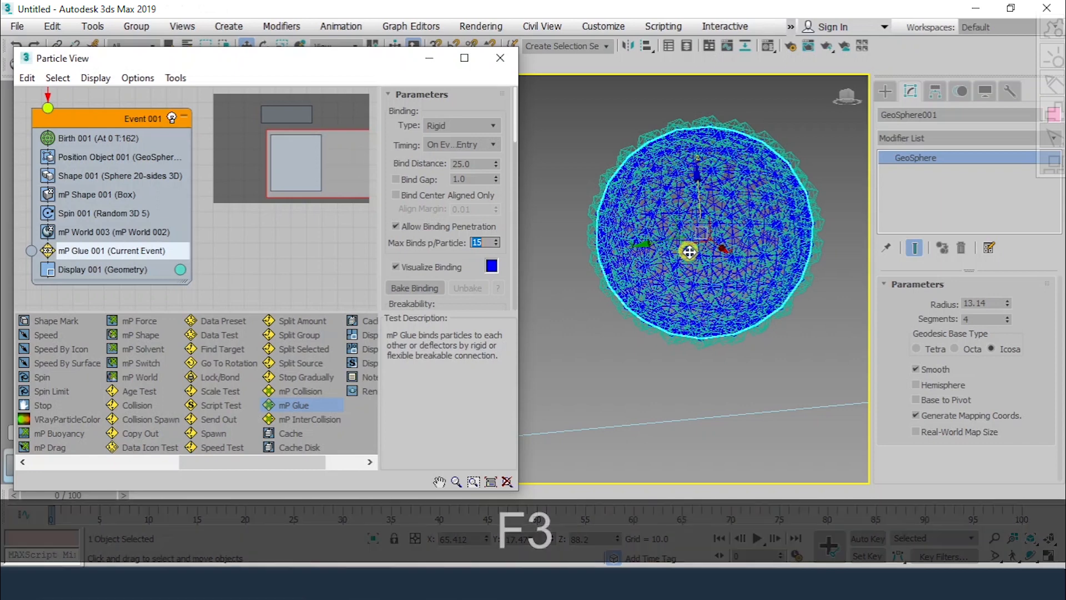
key("F4")
key("F3")
key("F4")
key("F4")
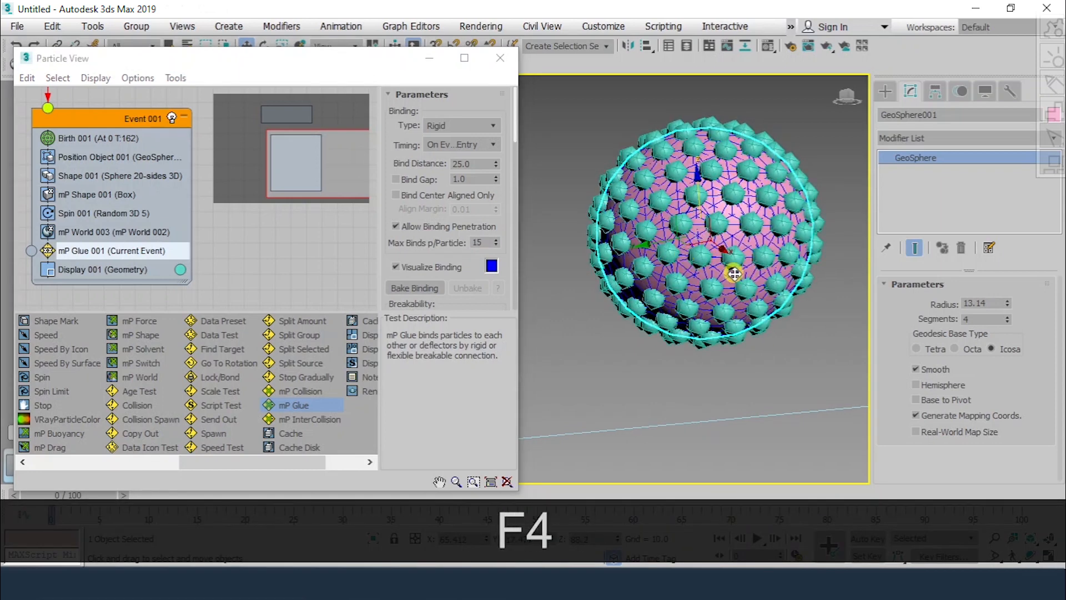
- Play the glued particle simulation with the whole setup in view and stop it partway
scroll(722, 278, "down", 5)
middle_click_drag(781, 303, 560, 327, "alt")
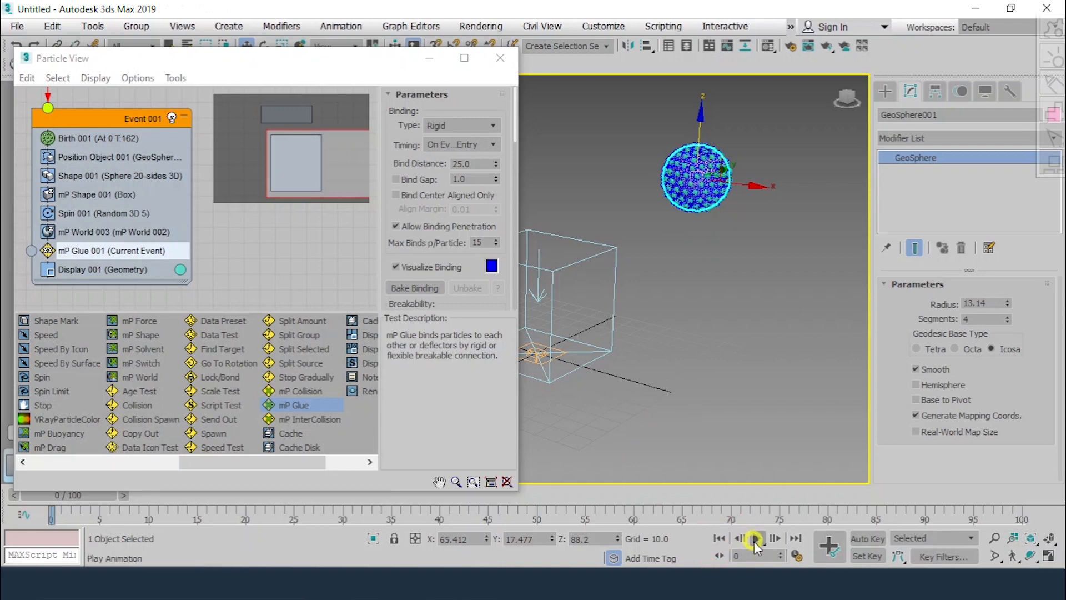
left_click(754, 541)
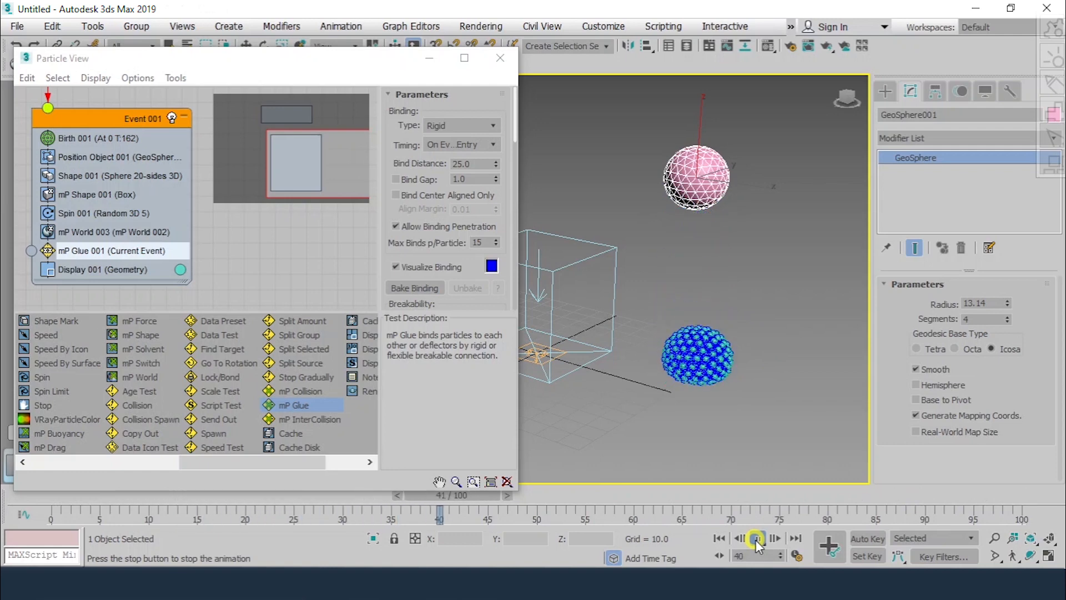
left_click(755, 539)
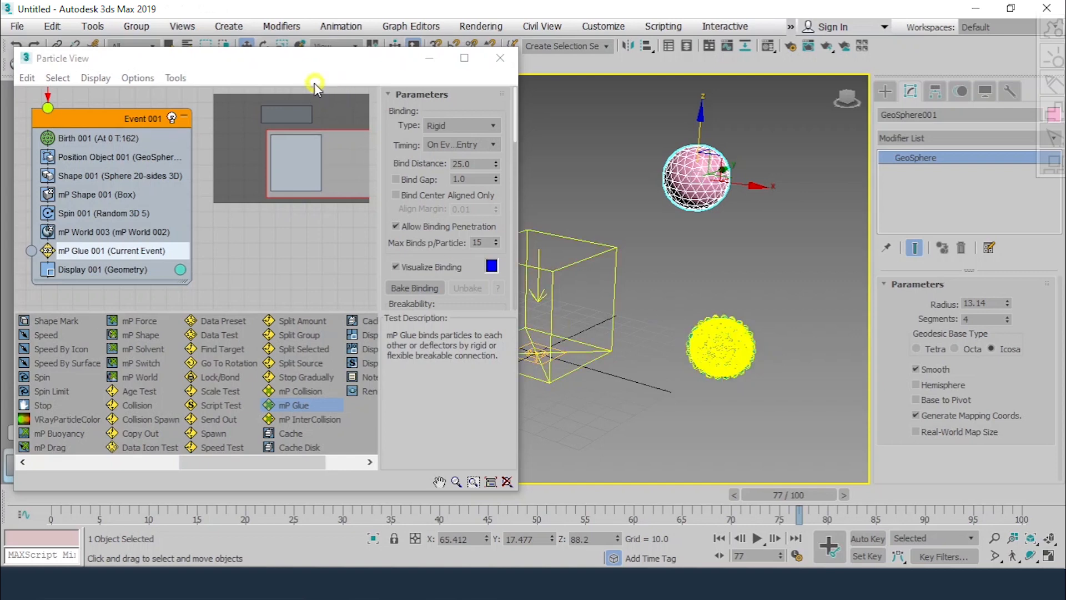
- Move Particle View slightly higher and set the particle size in the Shape operator of Event 001 to 5
left_click_drag(294, 62, 308, 49)
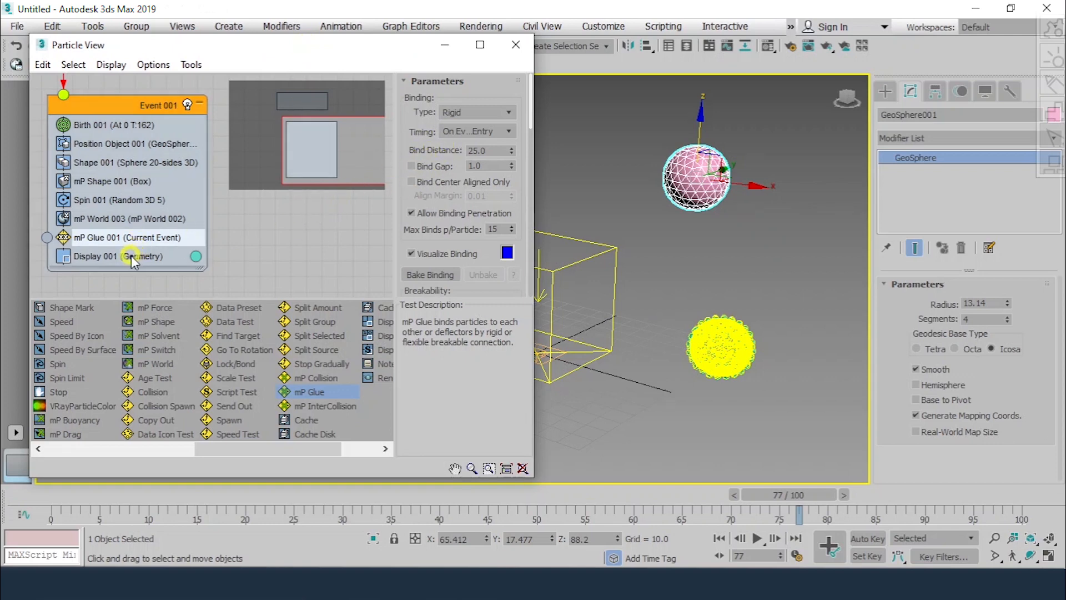
left_click(105, 163)
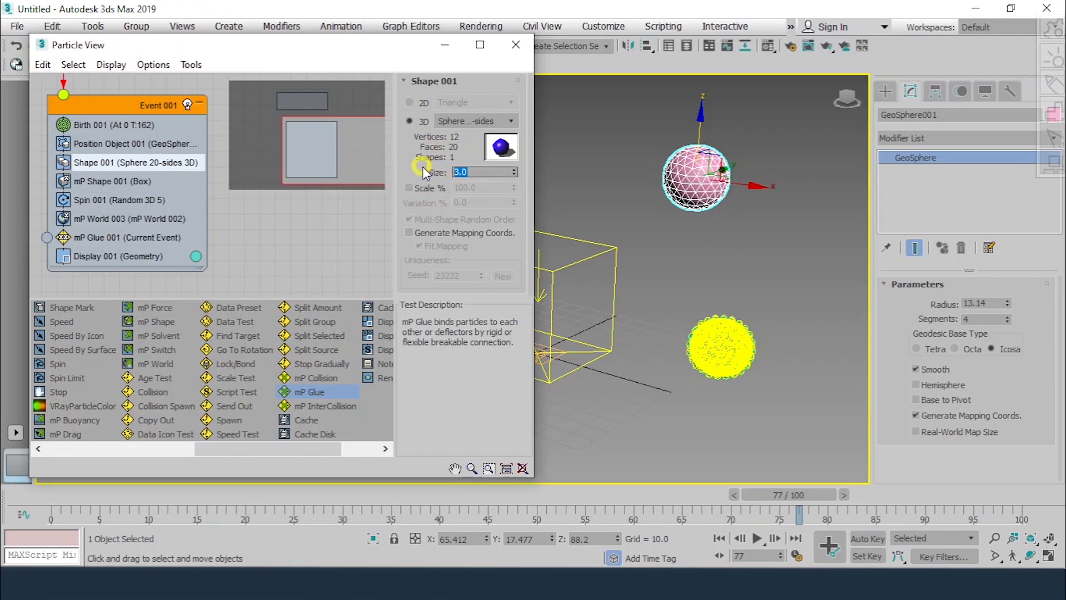
type("5")
key("Return")
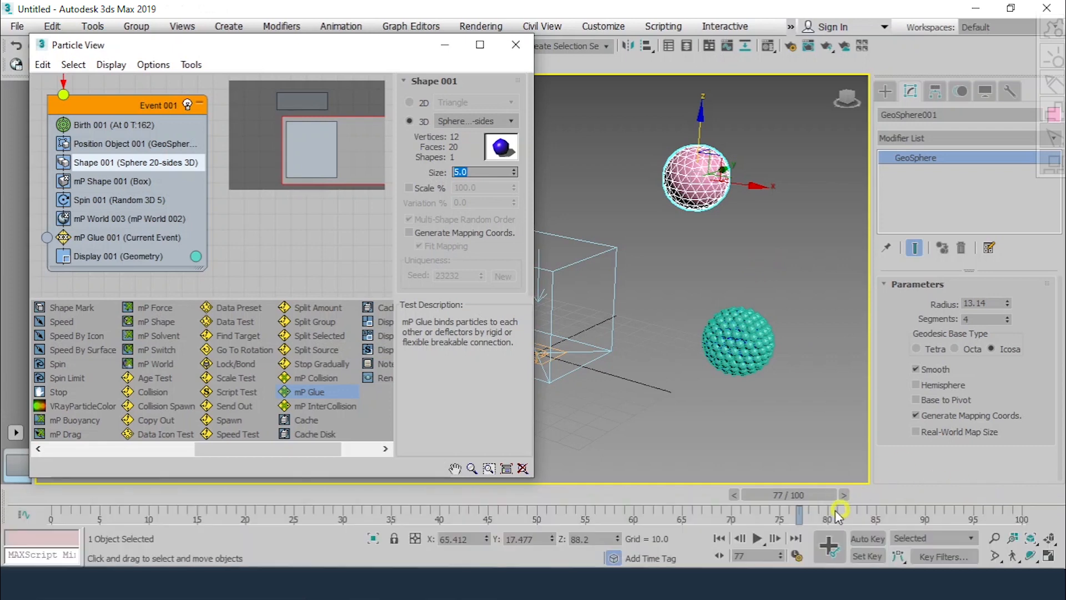
- Rewind and play the simulation with the size 5 spheres, then return to frame 0 with Auto Key off
left_click(720, 539)
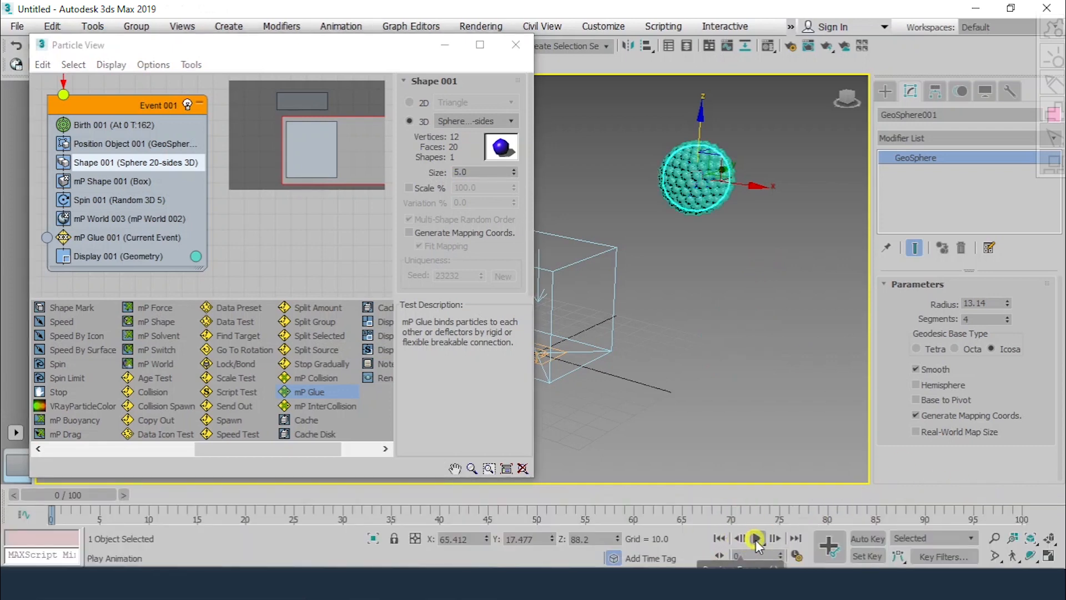
left_click(756, 539)
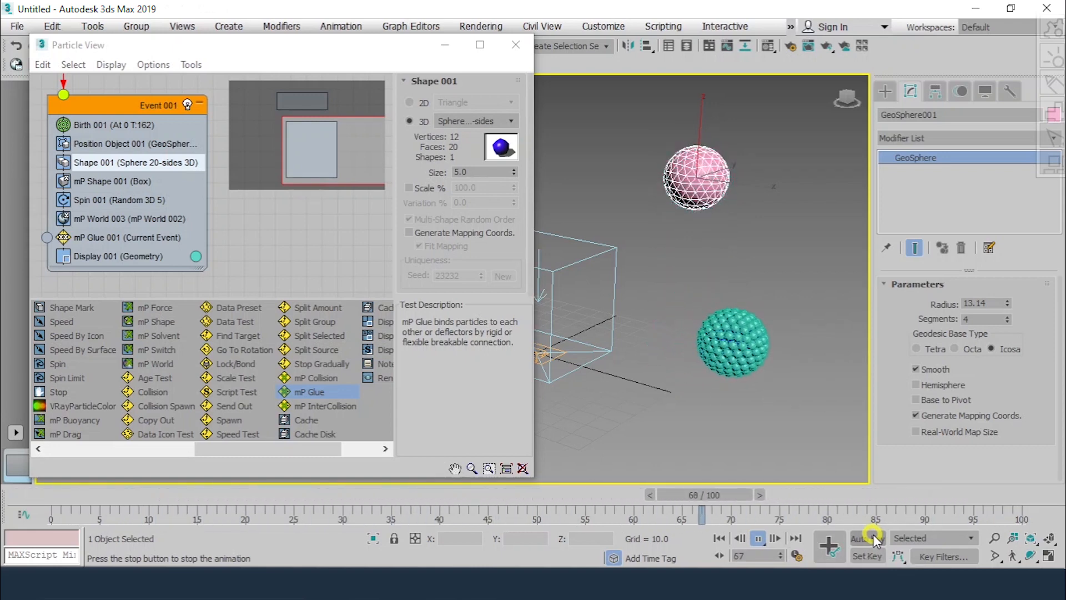
left_click(871, 539)
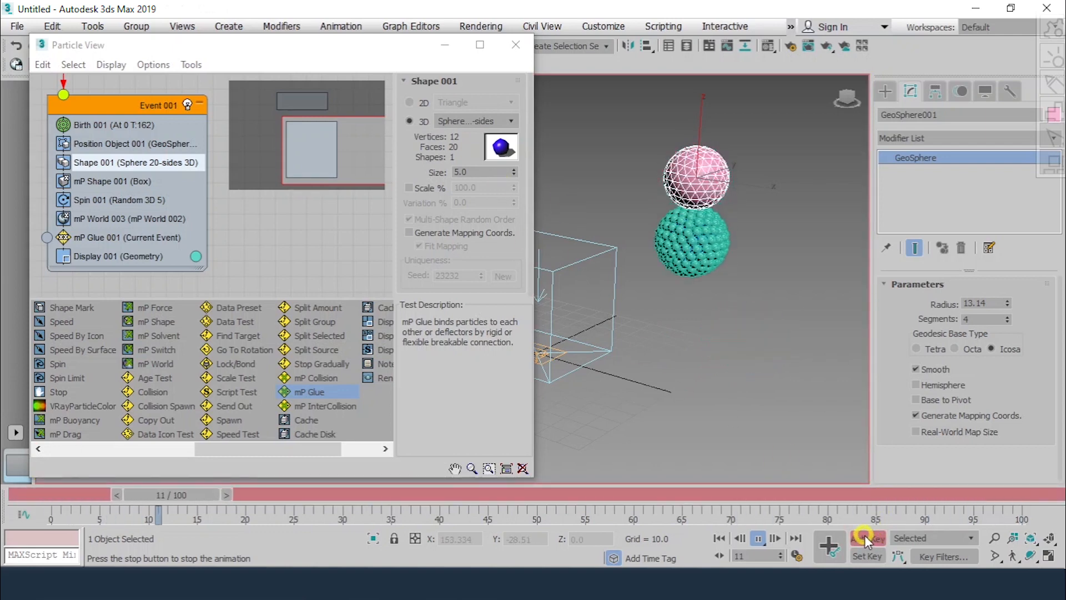
left_click(865, 539)
left_click(719, 539)
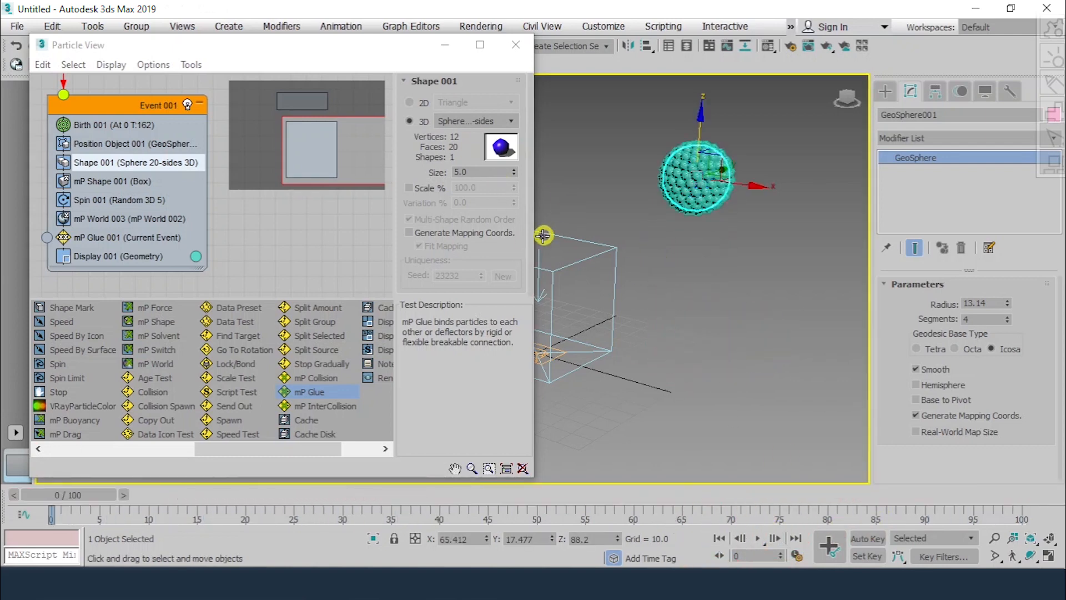
- Set the particle size in the Shape operator of Event 001 to 10
left_click(425, 174)
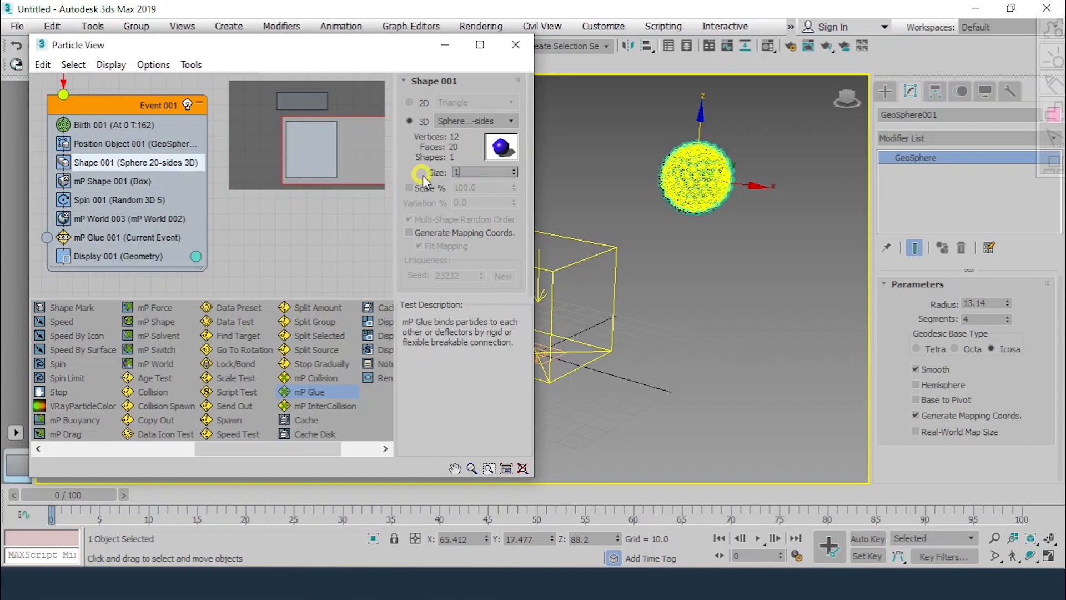
type("10")
key("Return")
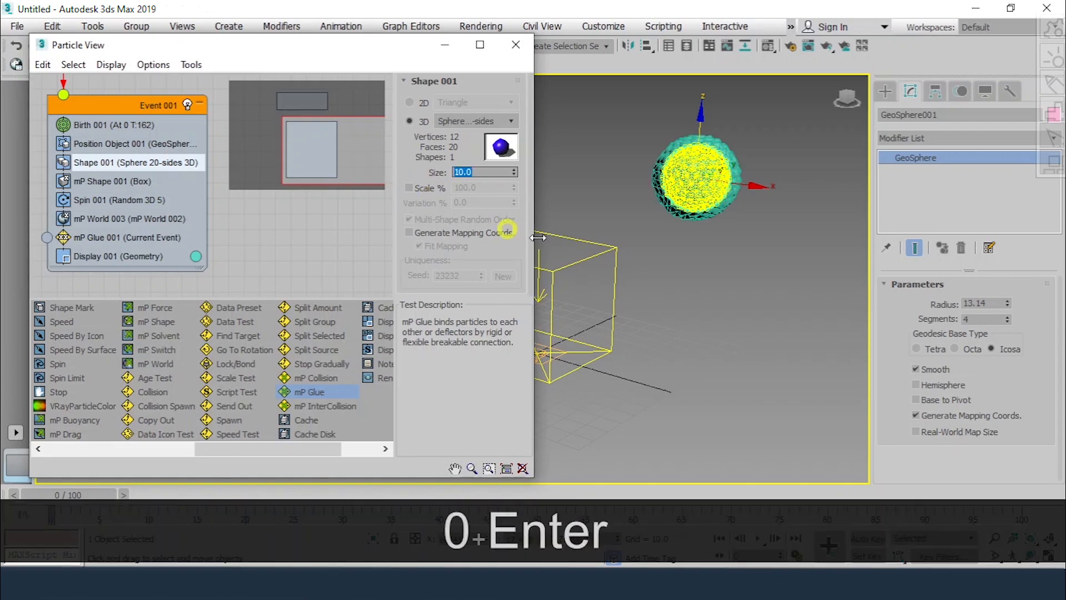
left_click(736, 349)
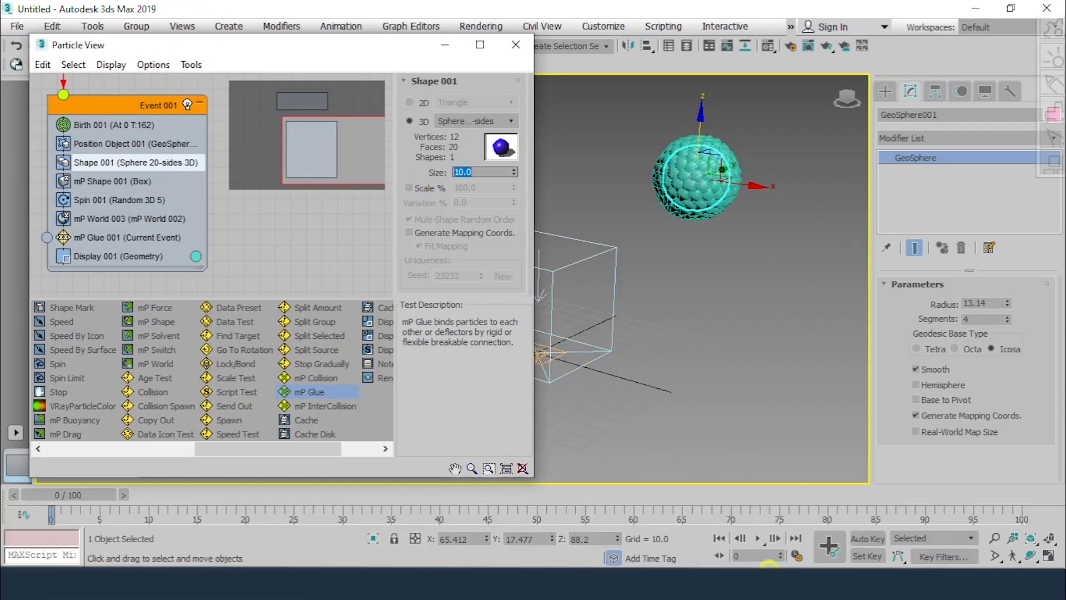
- Play the simulation with the size 10 spheres, stop it, and return to frame 0
left_click(743, 538)
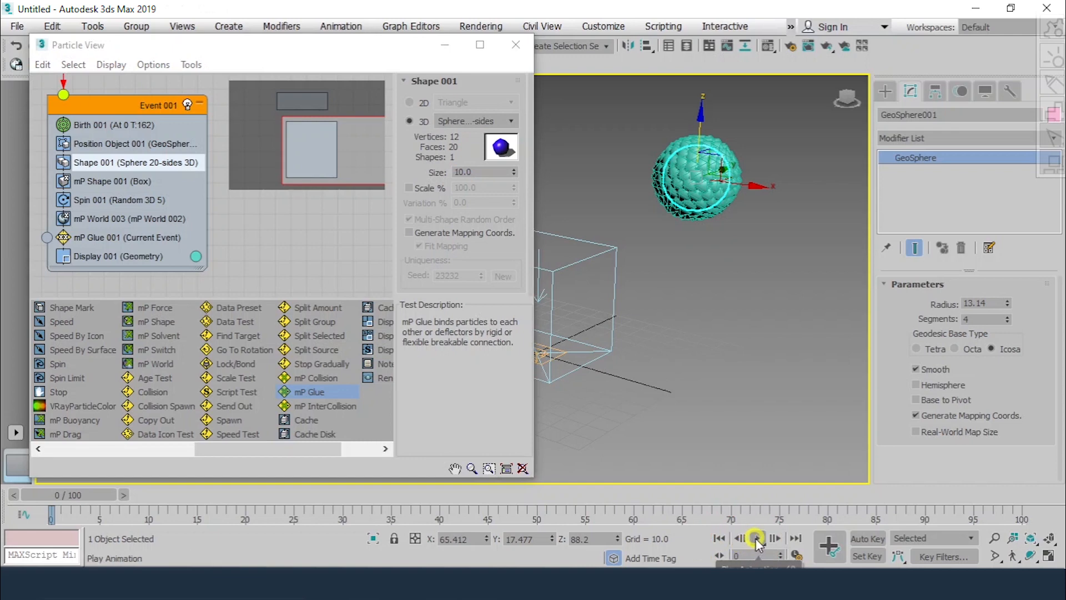
left_click(756, 539)
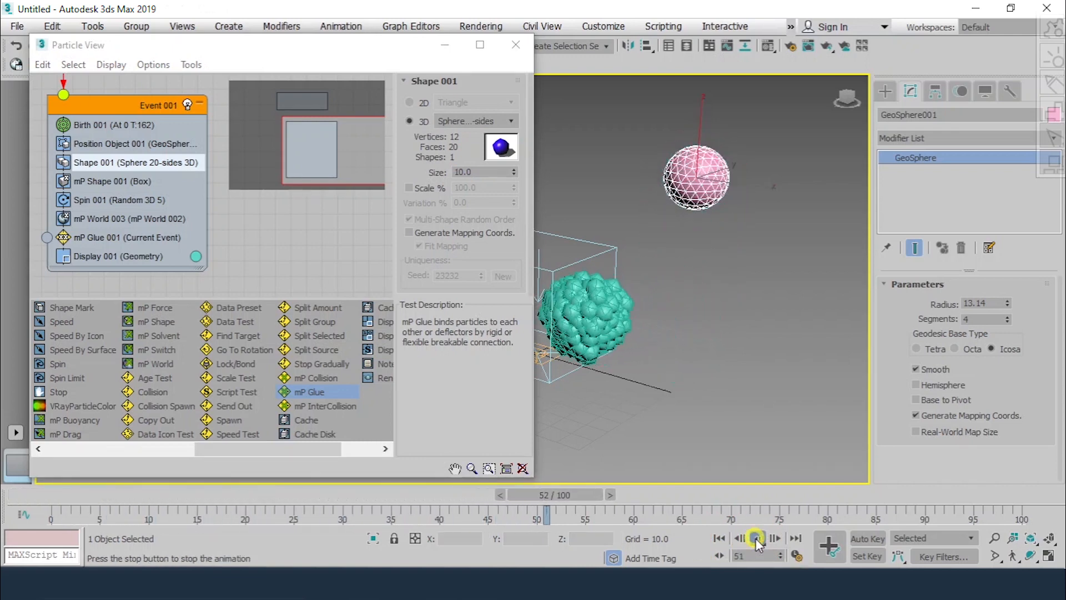
left_click(756, 538)
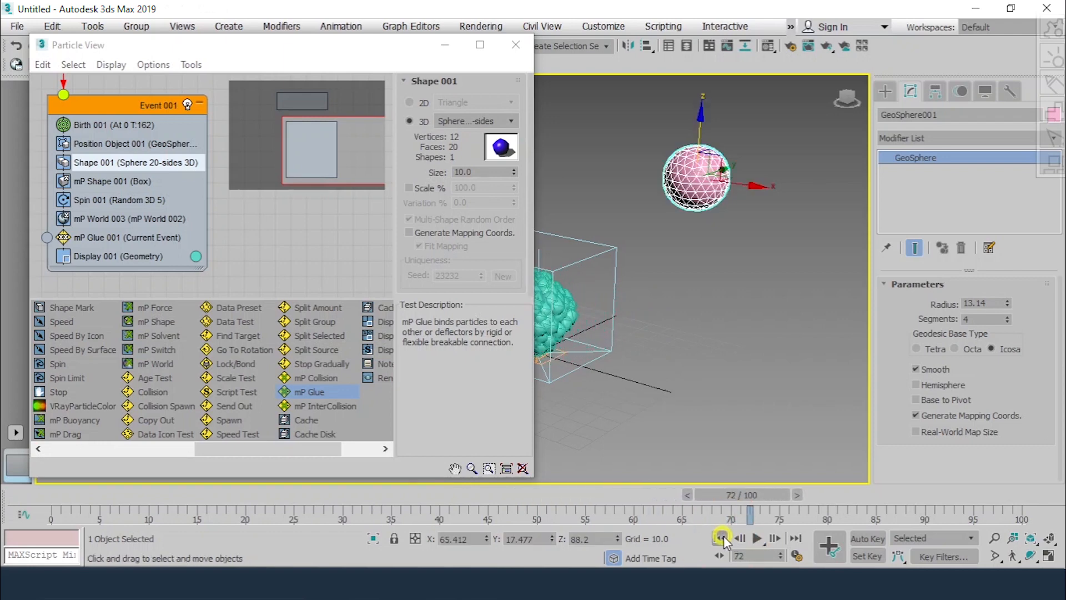
left_click(719, 538)
- Set the particle size in the Shape operator of Event 001 to 1 and play the simulation
double_click(464, 172)
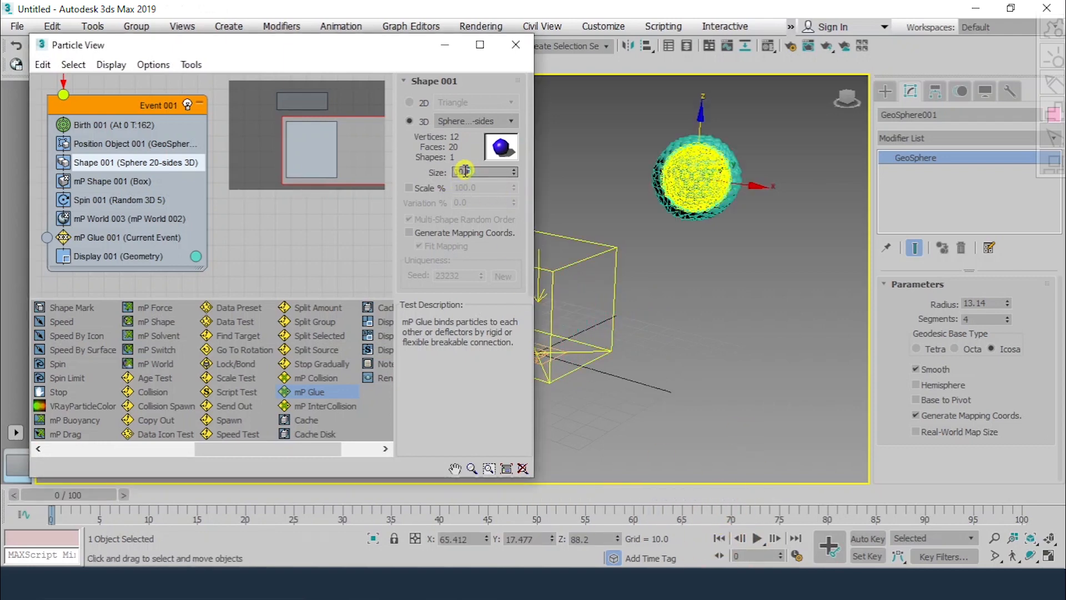
type("1")
key("Return")
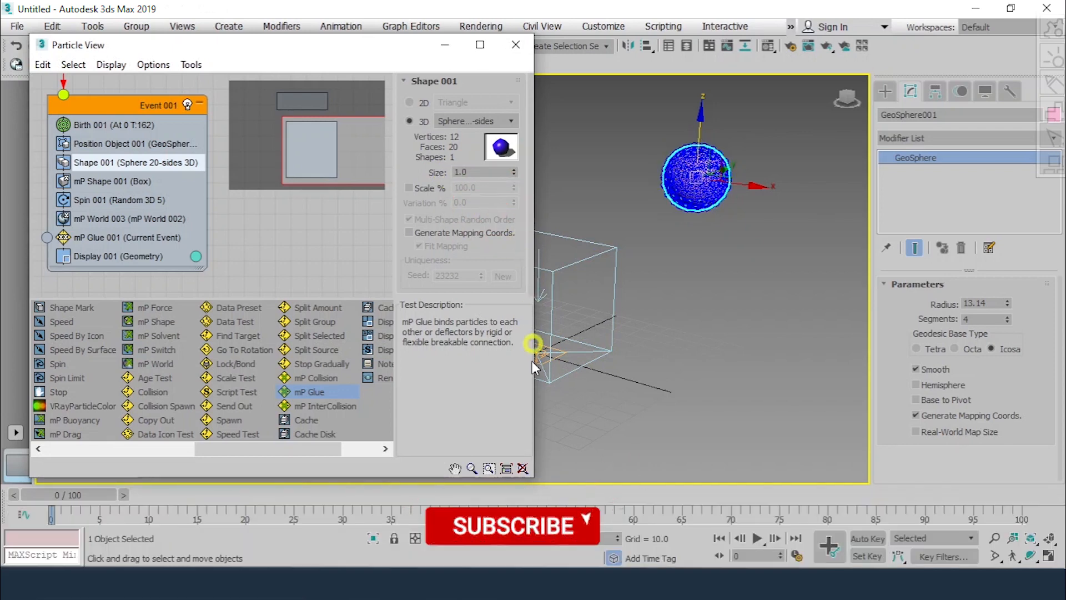
left_click(757, 539)
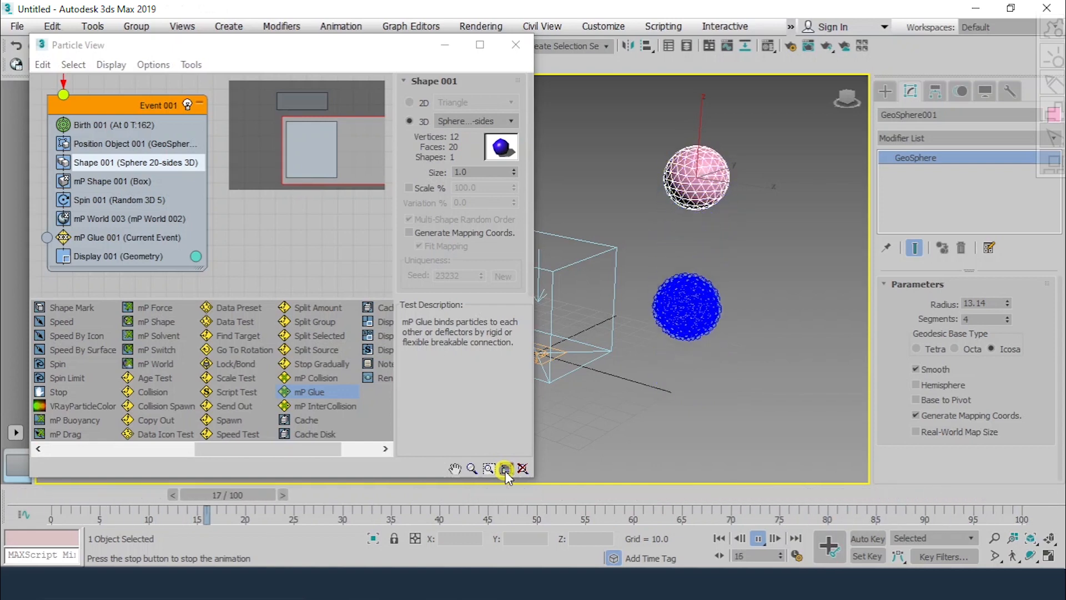
mouse_move(502, 491)
left_mouse_down()
mouse_move(445, 490)
mouse_move(408, 473)
left_mouse_up()
- Set the particle size in the Shape operator of Event 001 to 3, then play and stop the simulation
left_click_drag(468, 171, 436, 171)
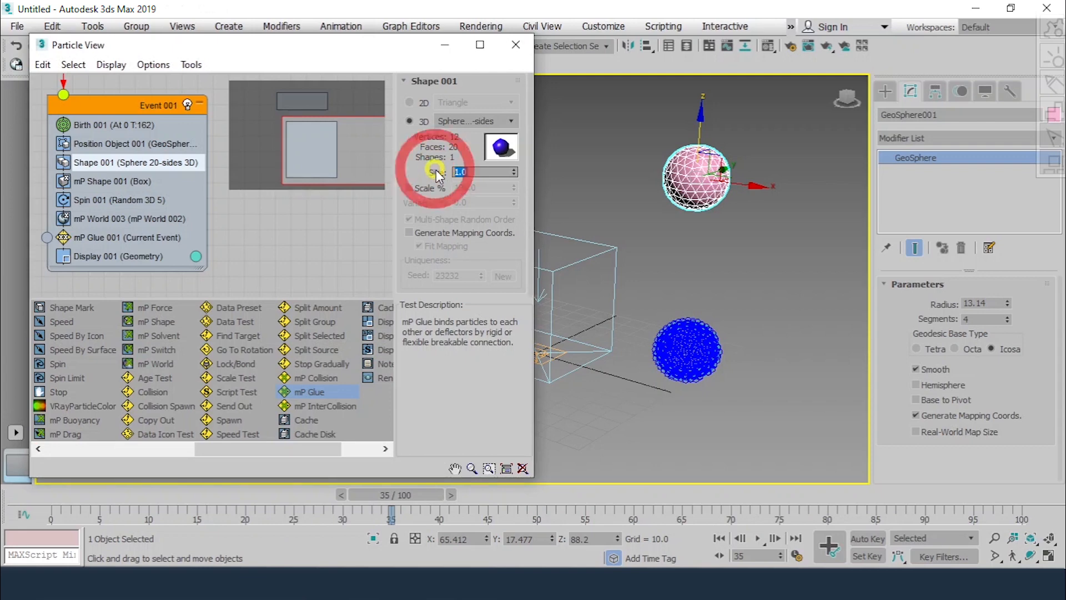
type("3")
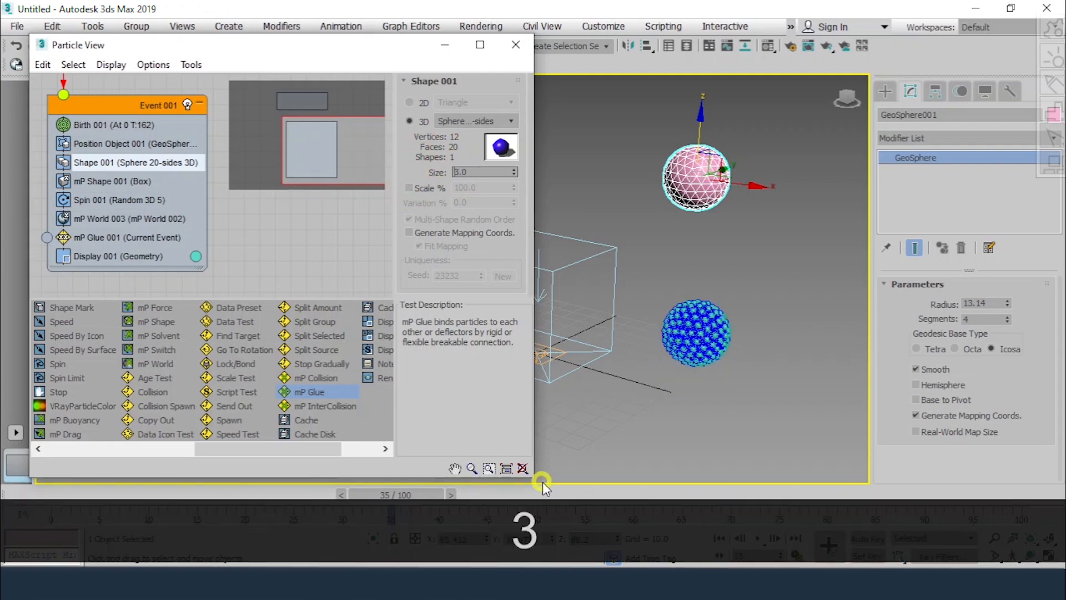
left_click(757, 538)
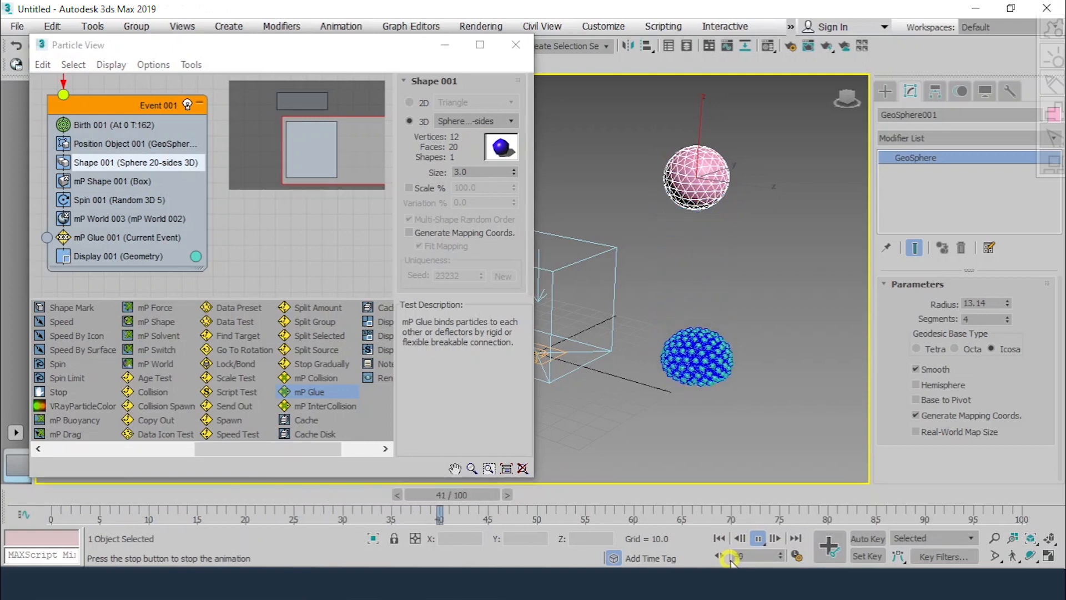
left_click(759, 540)
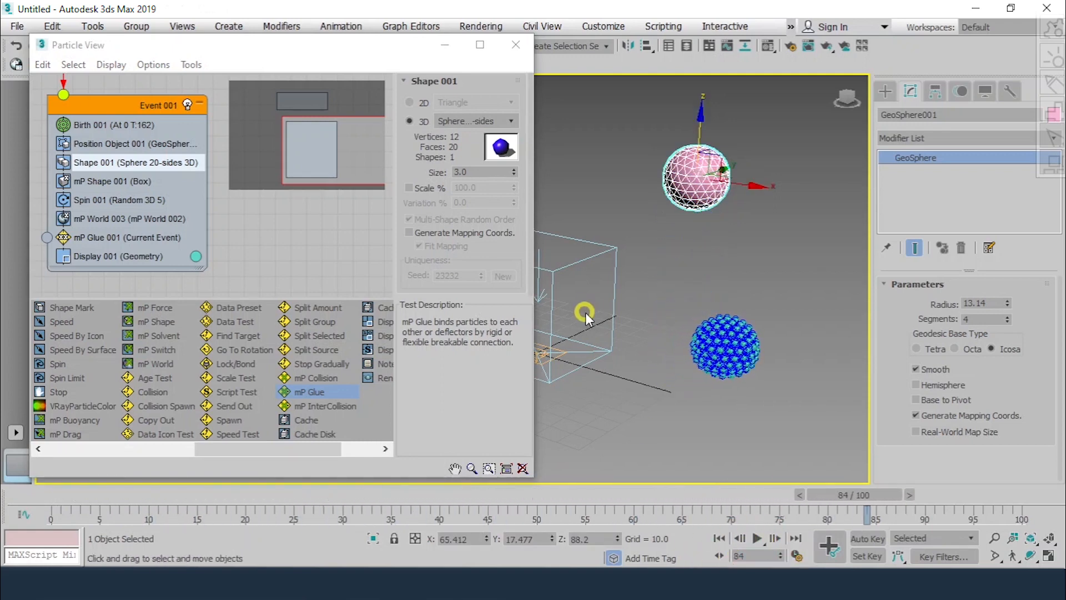
- Set the particle size in the Shape operator to 2, then replay the simulation from frame 0 and stop it
left_click(475, 171)
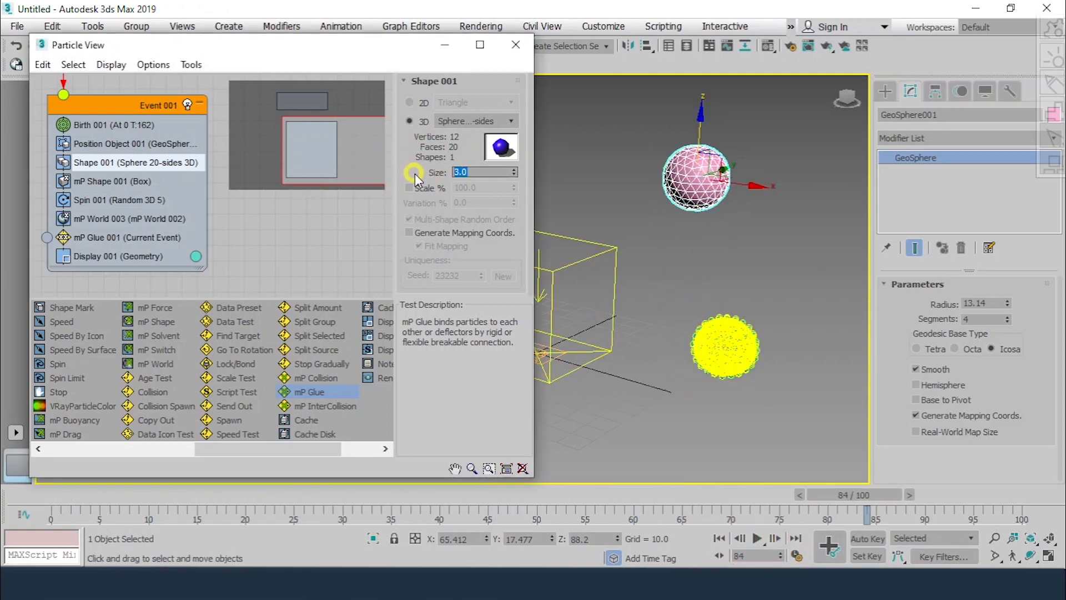
type("2")
key("Return")
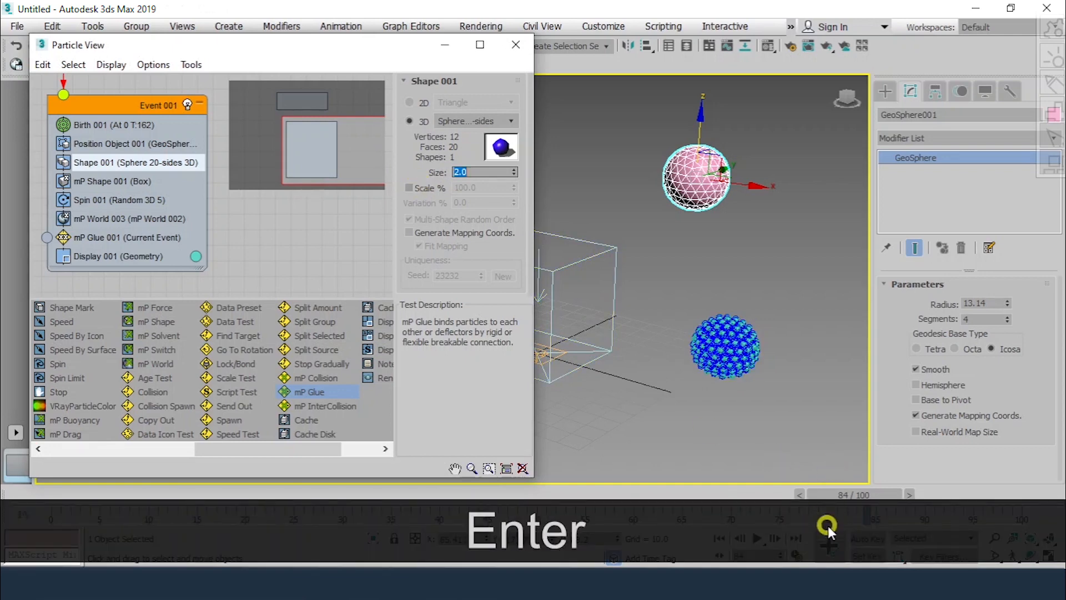
left_click(721, 538)
left_click(756, 538)
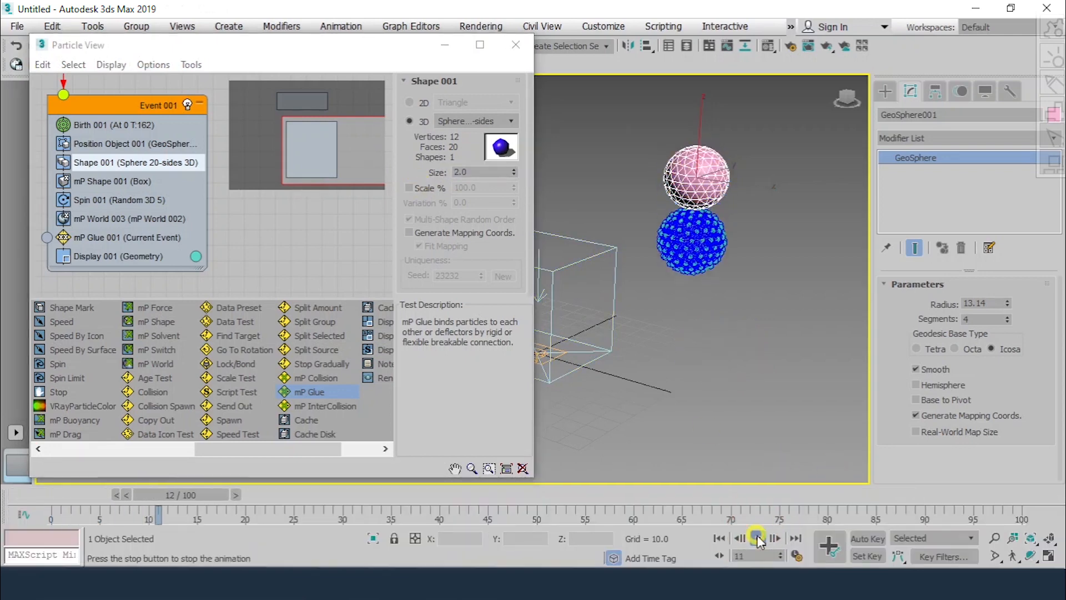
left_click(757, 537)
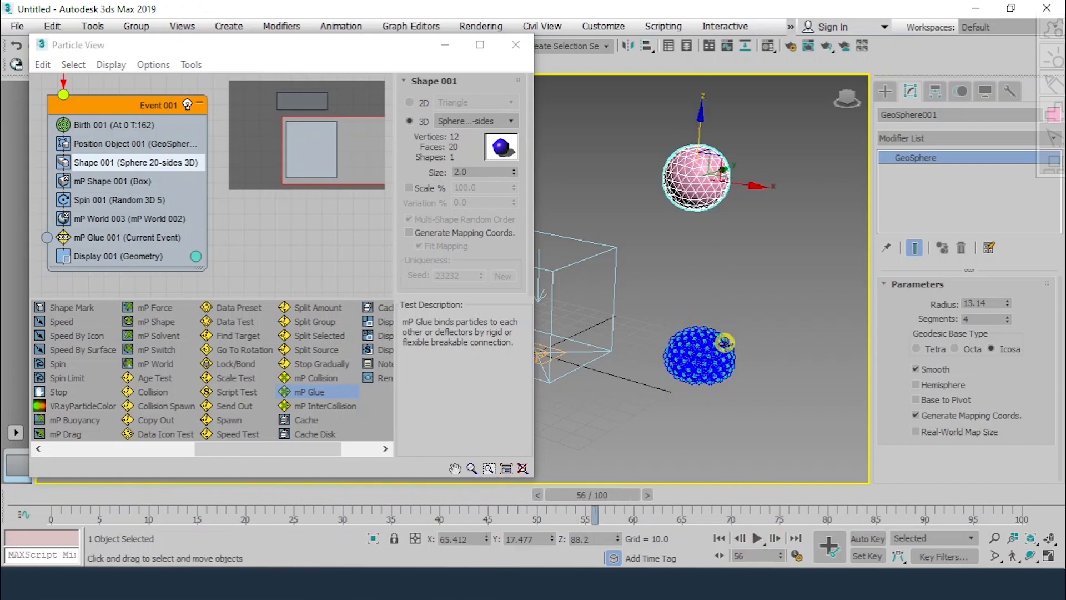
- Set the particle size in the Shape operator to 2.5, then replay the simulation from frame 0 and stop it
left_click(465, 172)
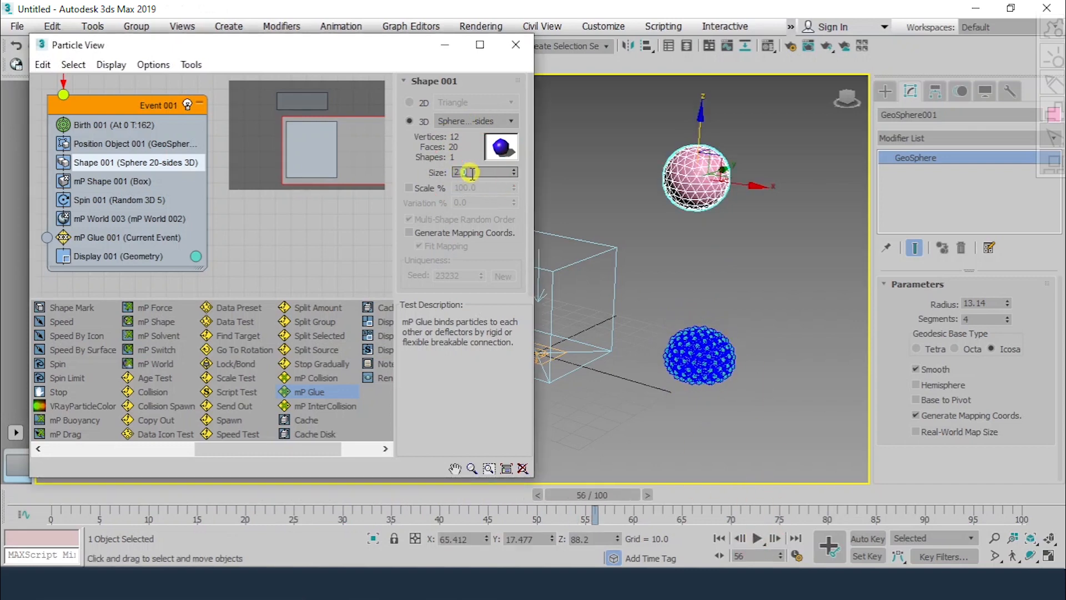
type("2.5")
key("Return")
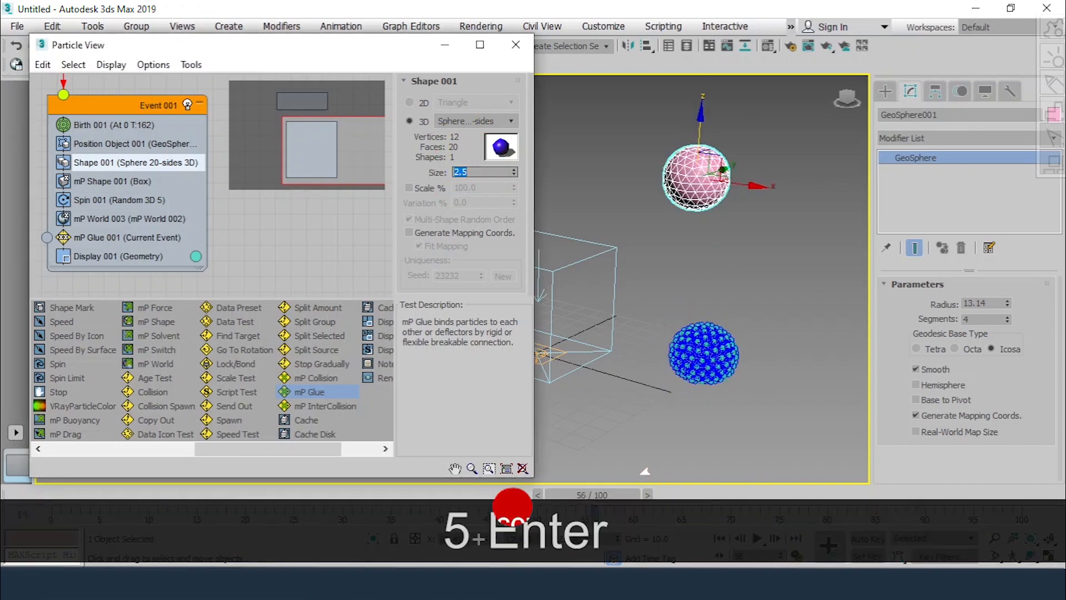
left_click(718, 540)
left_click(758, 538)
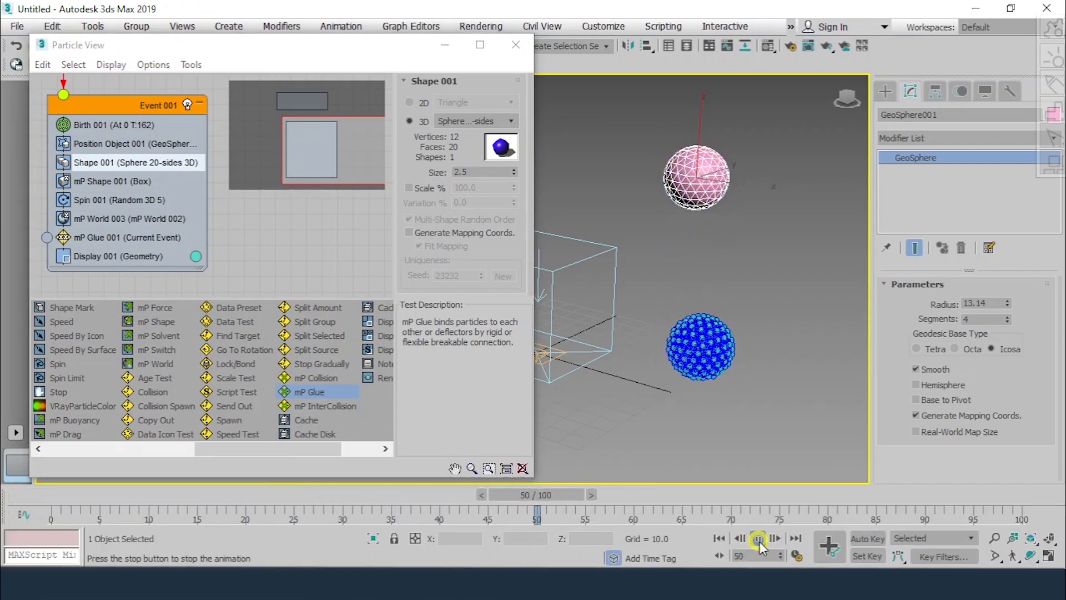
left_click(758, 538)
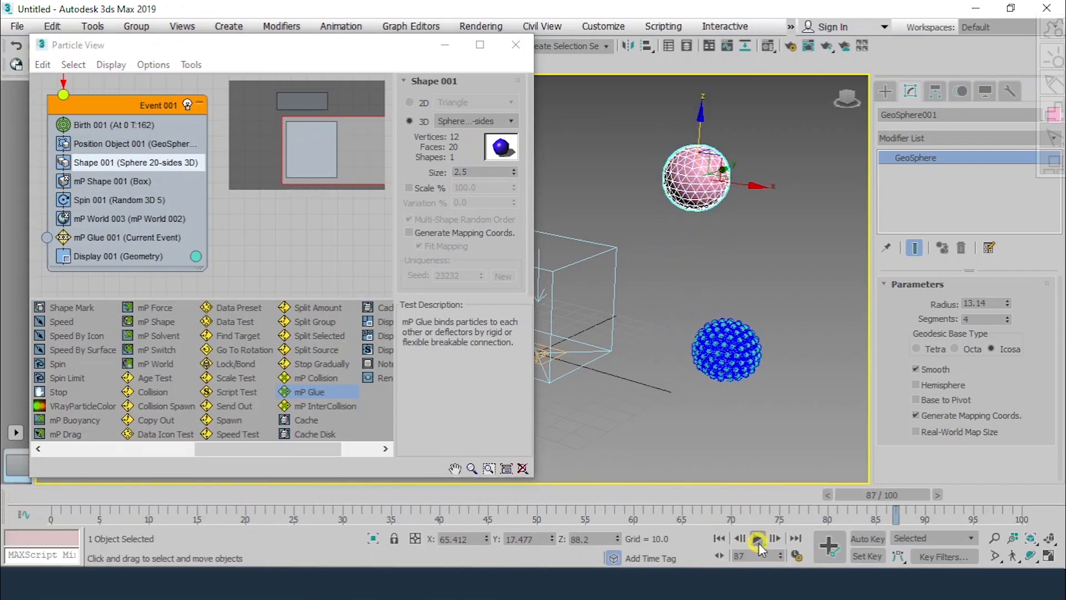
- Minimize Particle View and create a spiral stair around the particle scene, with a radius of about 140 and an overall rise of about 313
left_click(445, 44)
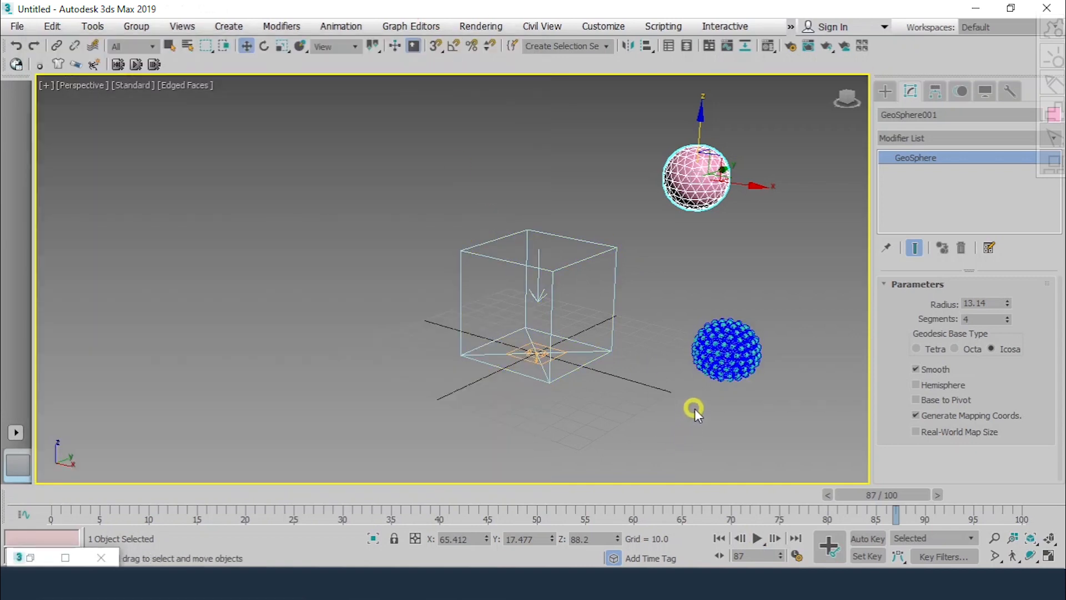
left_click(886, 91)
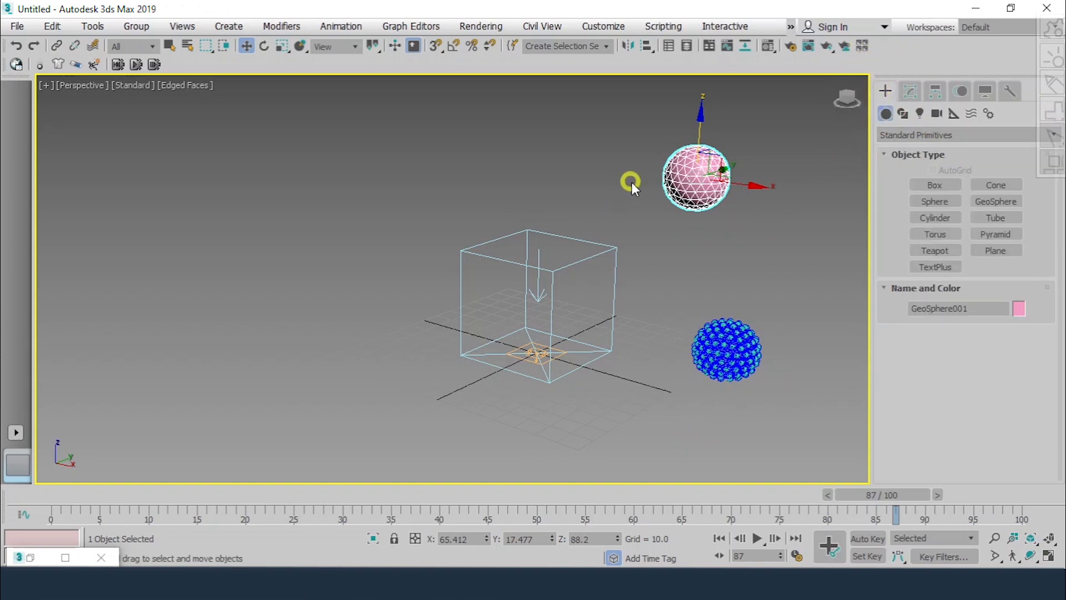
middle_click_drag(582, 229, 564, 237, "alt")
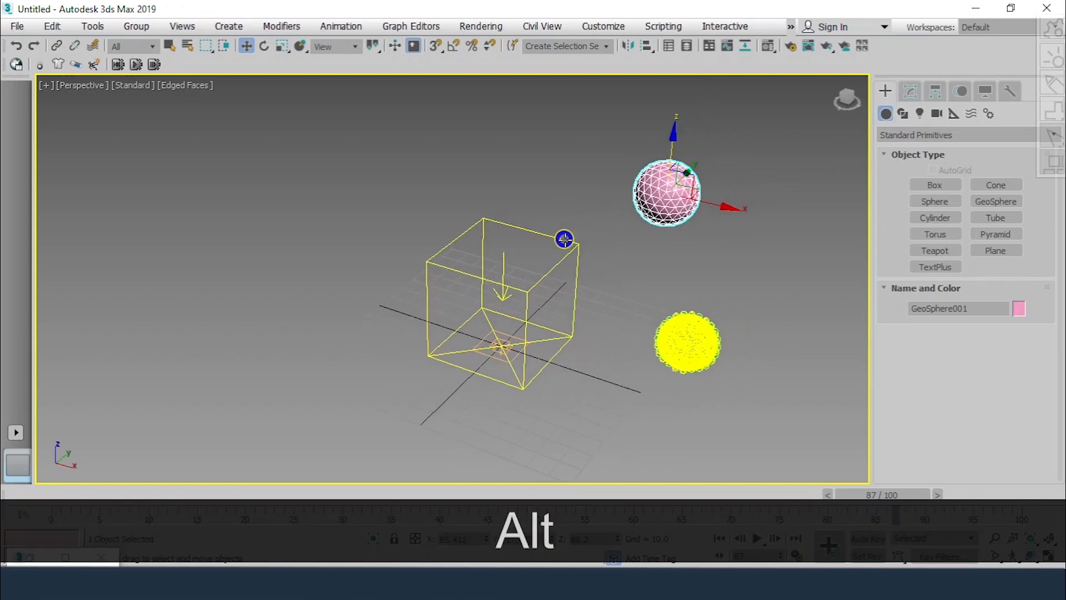
left_click(922, 134)
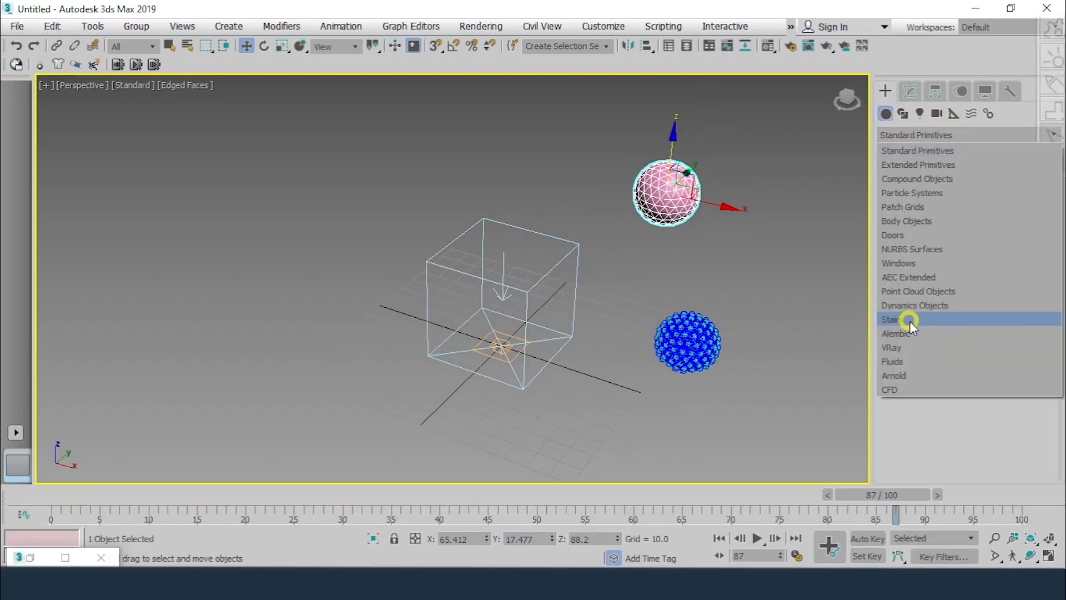
left_click(910, 321)
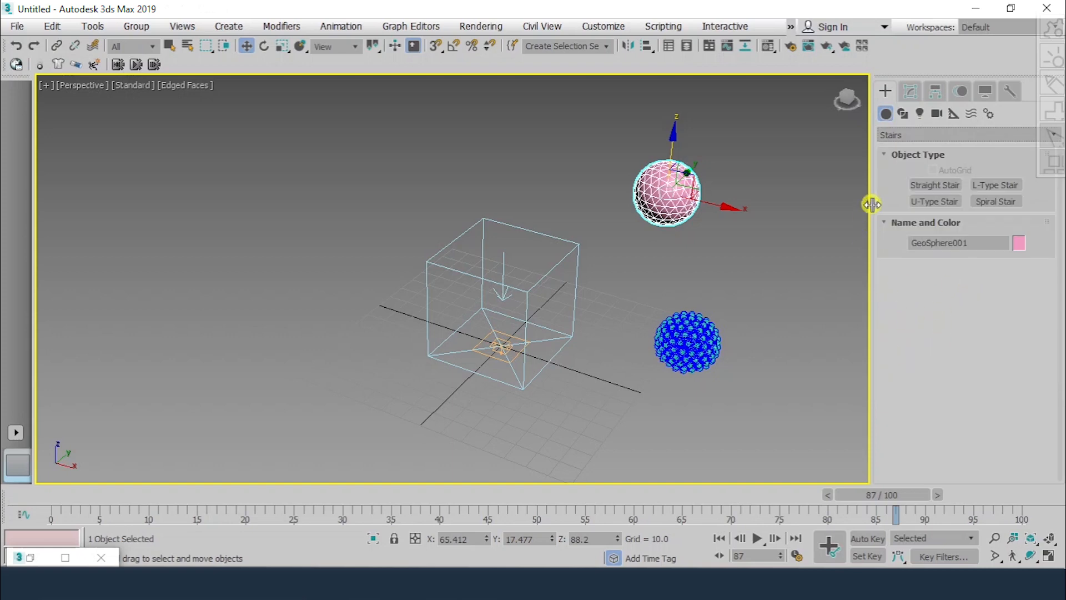
left_click(997, 201)
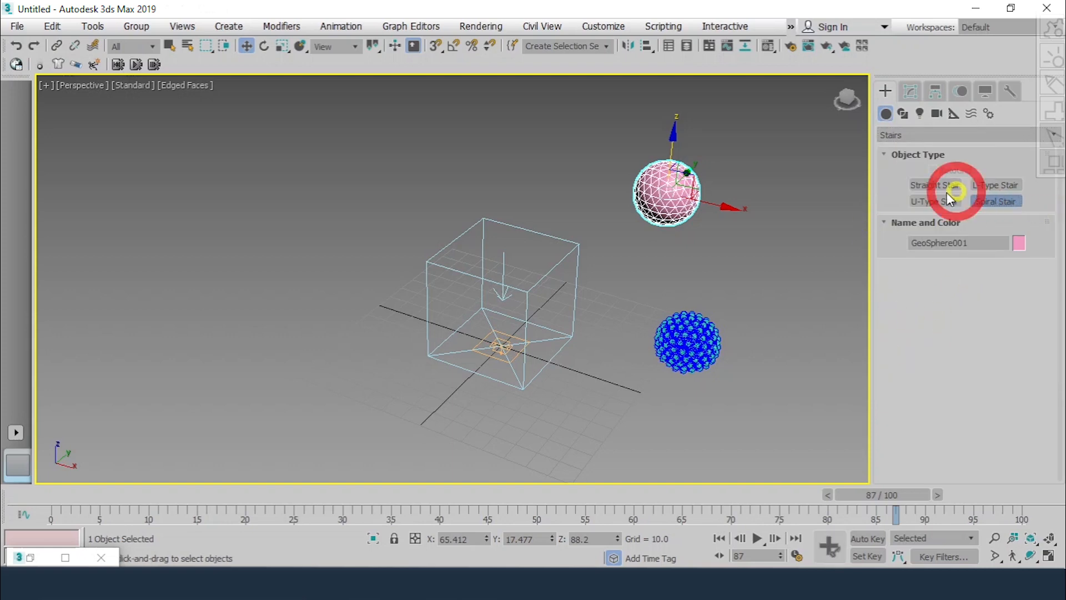
scroll(304, 352, "down", 4)
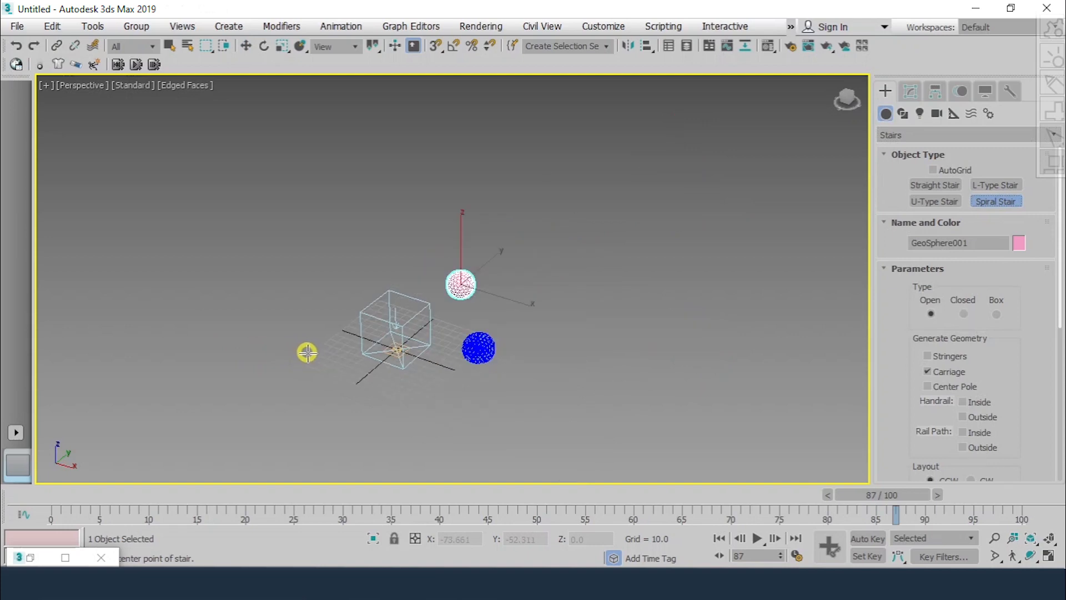
middle_click_drag(305, 352, 362, 345)
left_click_drag(362, 344, 399, 427)
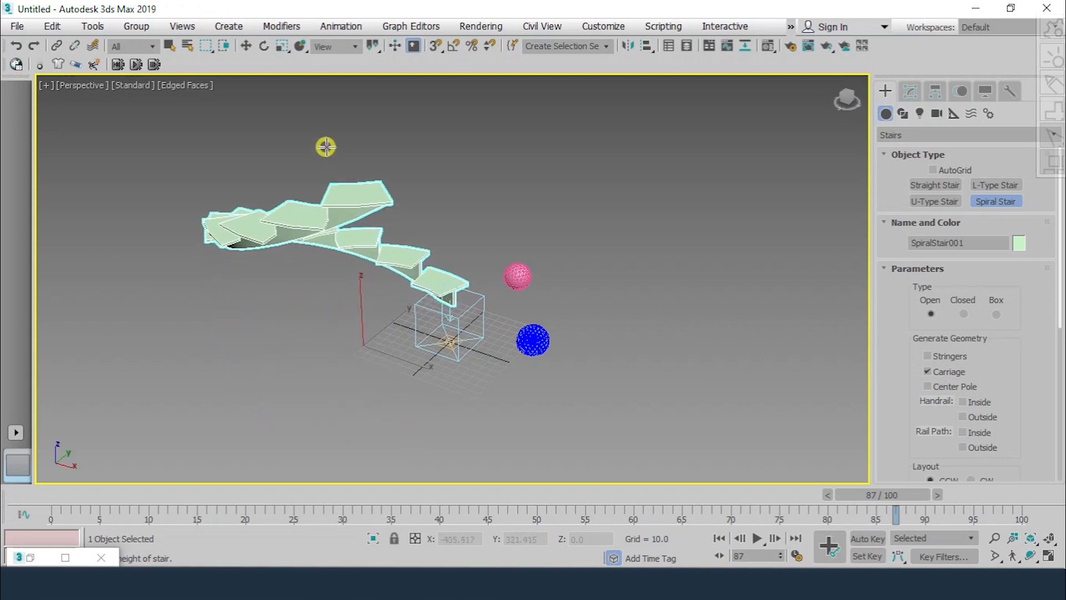
left_click(308, 79)
middle_click_drag(576, 286, 508, 257, "alt")
right_click(567, 235)
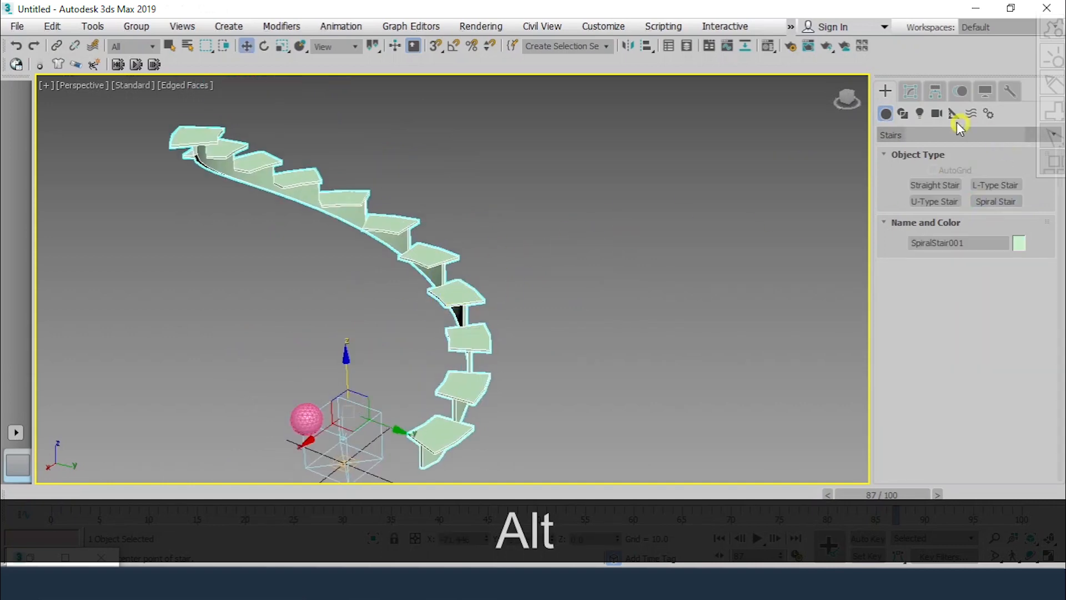
- Enable stringers in the generated geometry of the spiral stair
left_click(915, 87)
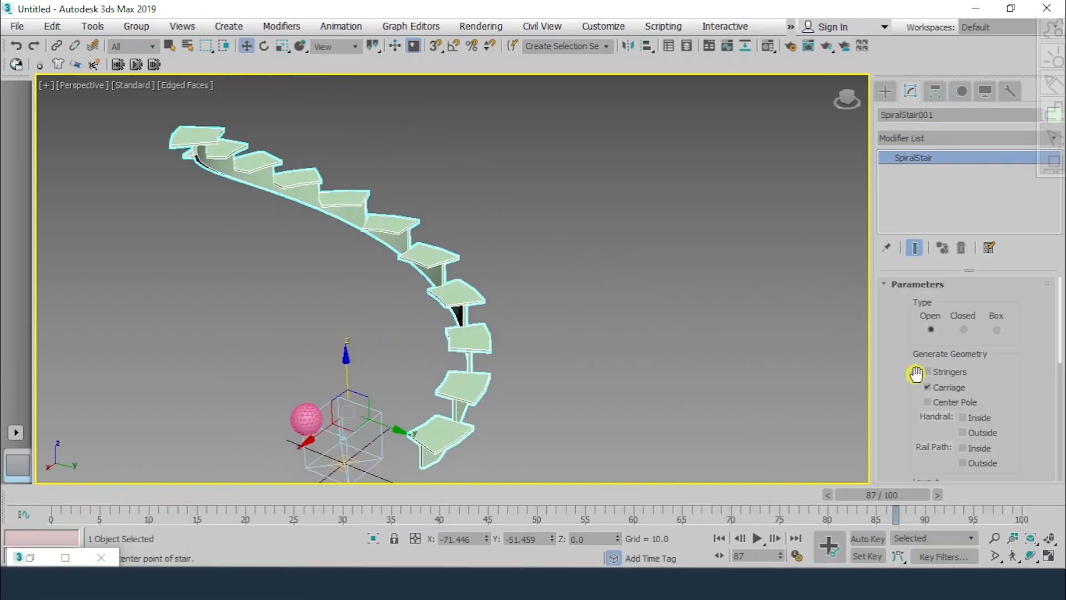
left_click_drag(1011, 396, 1000, 340)
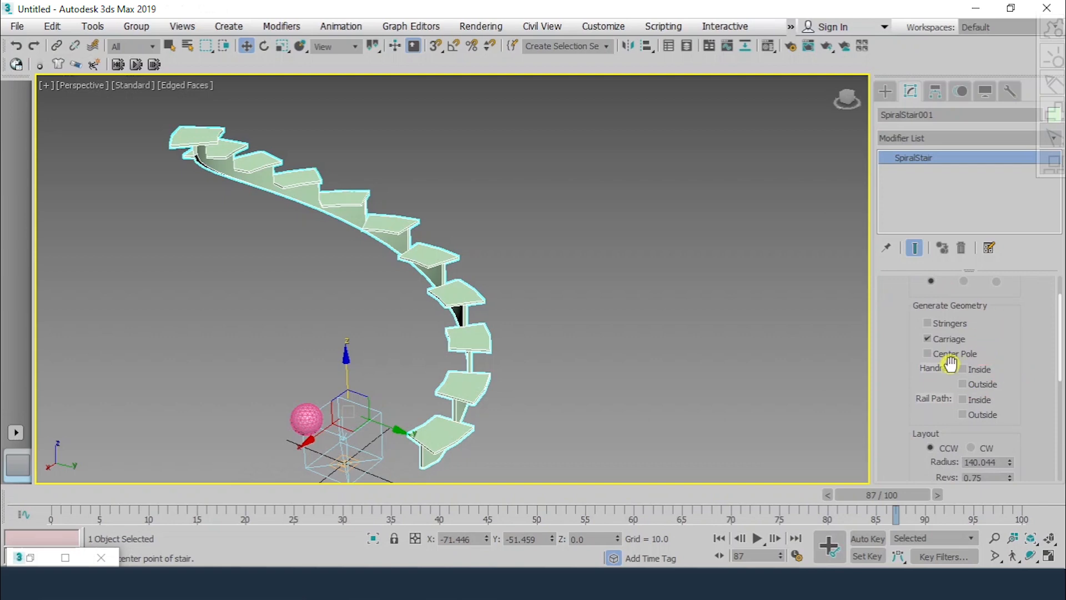
left_click(938, 325)
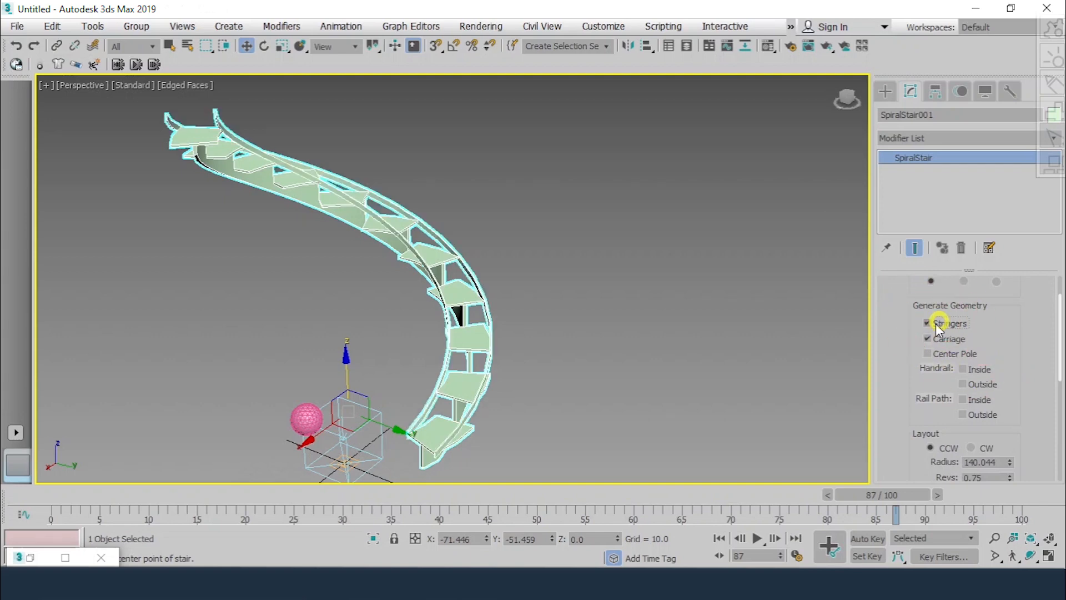
middle_click_drag(583, 355, 547, 358, "alt")
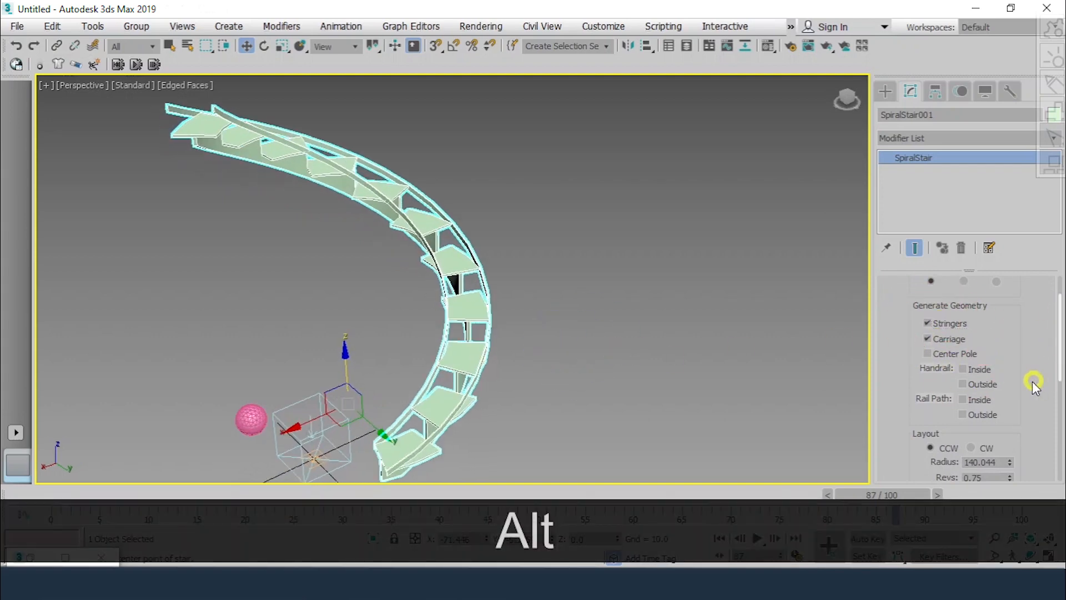
- Set the spiral stair's layout radius to 137.243 and its width to 76.05
left_click_drag(1034, 384, 1021, 318)
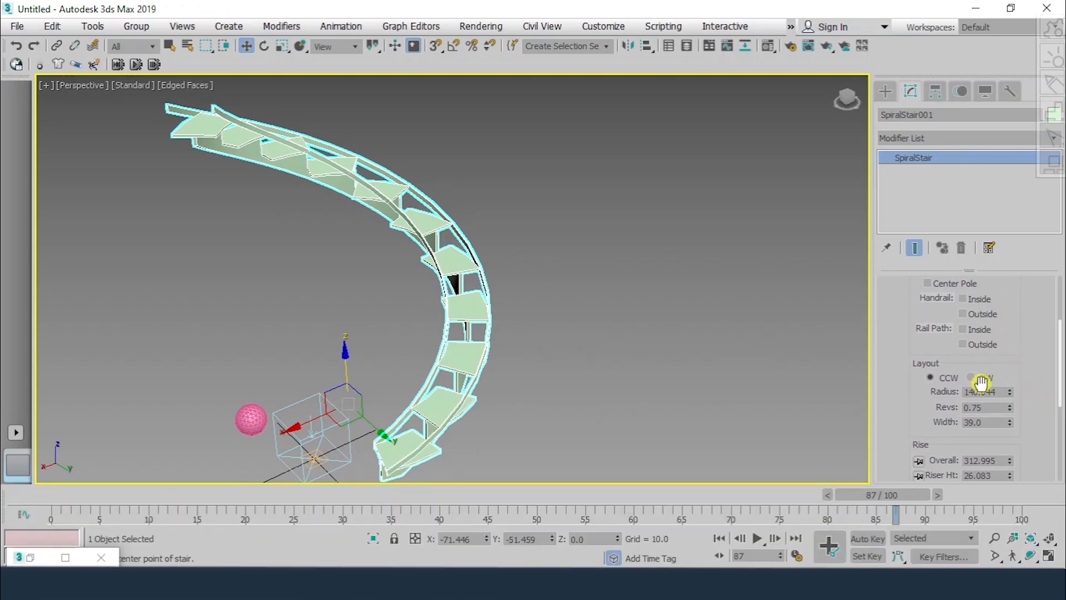
left_click_drag(1011, 391, 1007, 348)
middle_click_drag(640, 319, 608, 327, "alt")
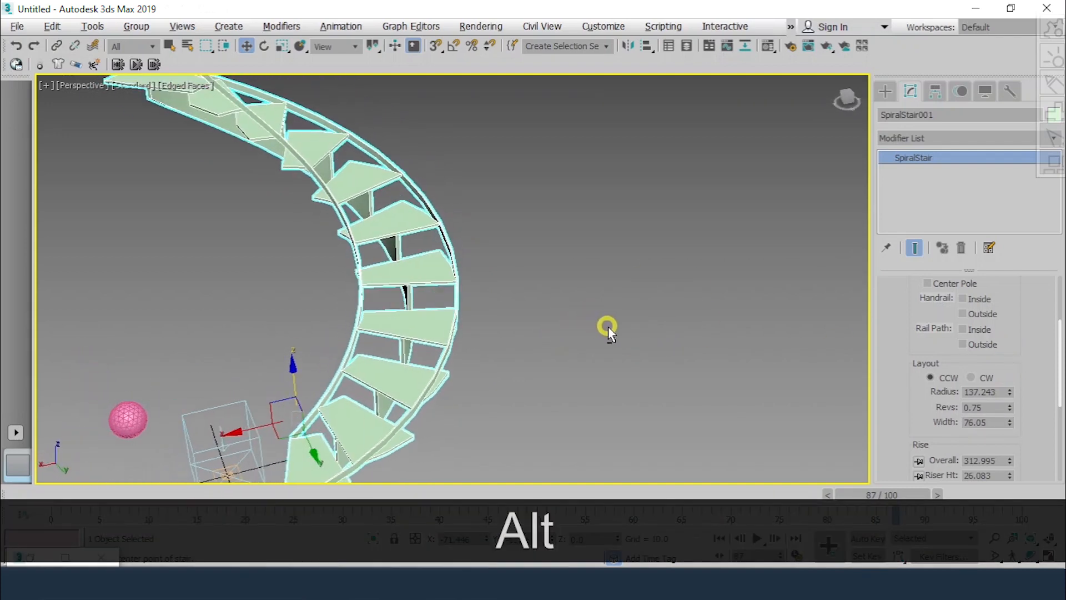
- Set the spiral stair's riser height to 27.909 and its step thickness to 7.44
scroll(944, 355, "down", 3)
left_click_drag(1010, 338, 1015, 329)
left_click_drag(1012, 408, 1047, 449)
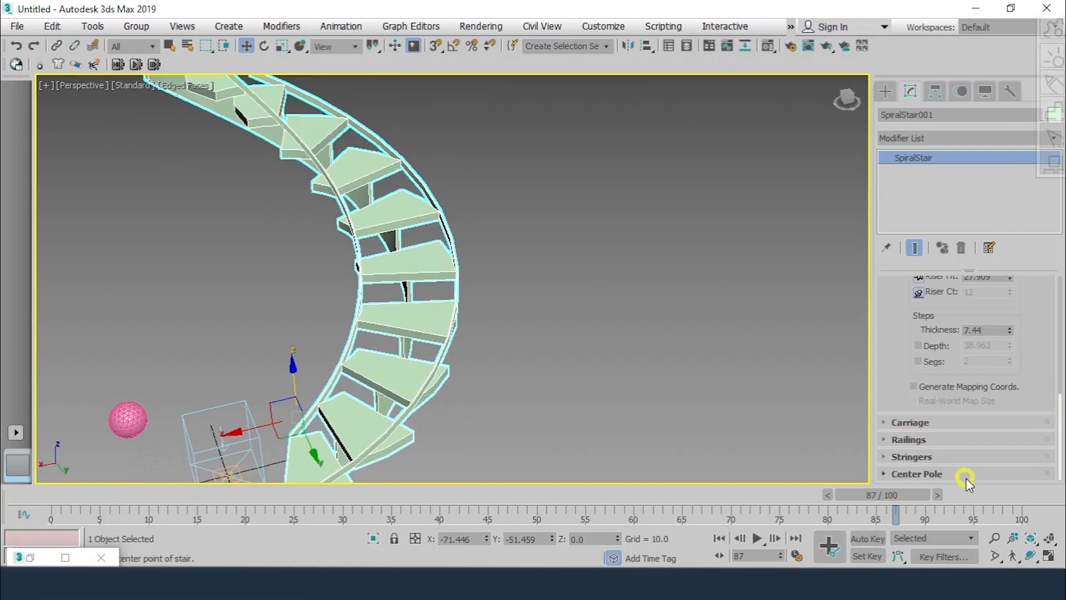
- Set the stringers' offset to 28.3 and their depth to 67.86 so they form side walls along the spiral stair
left_click(931, 457)
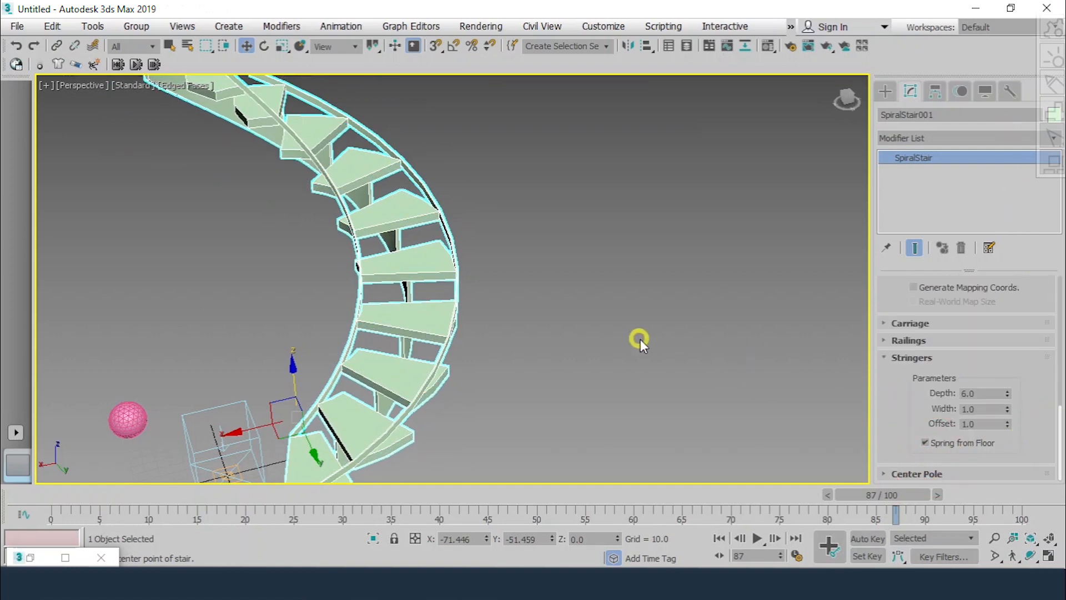
scroll(641, 339, "down", 3)
middle_click_drag(638, 383, 539, 323, "alt")
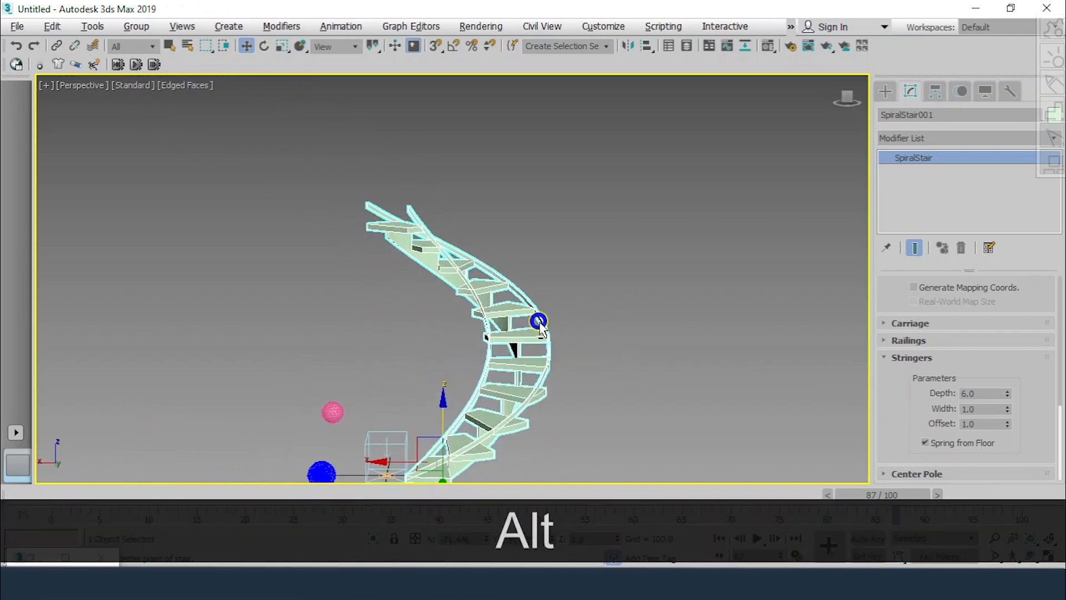
left_click_drag(1008, 424, 146, 533)
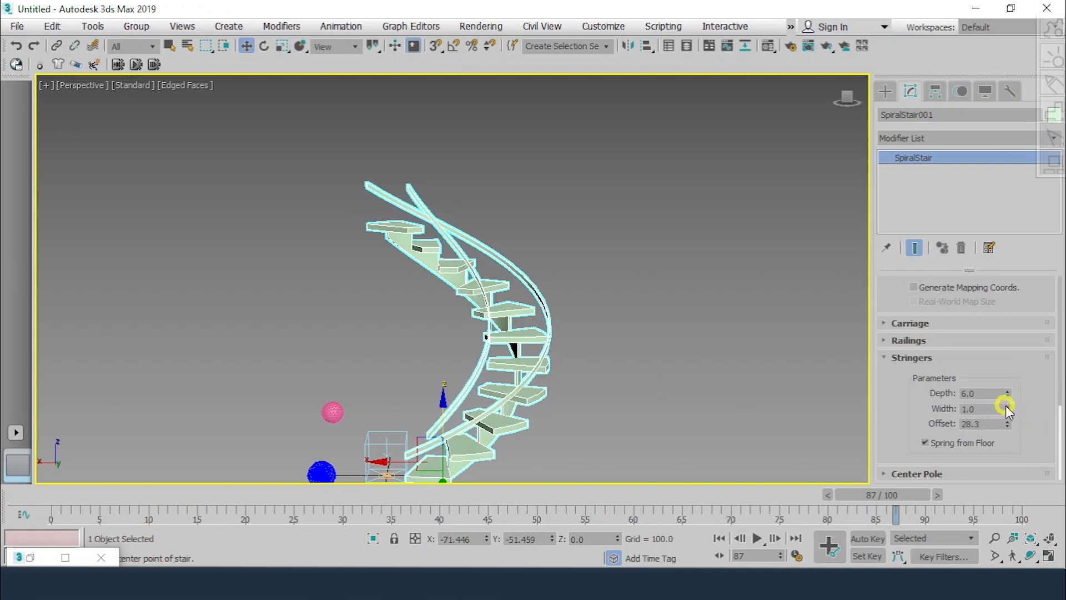
left_click_drag(1013, 388, 71, 144)
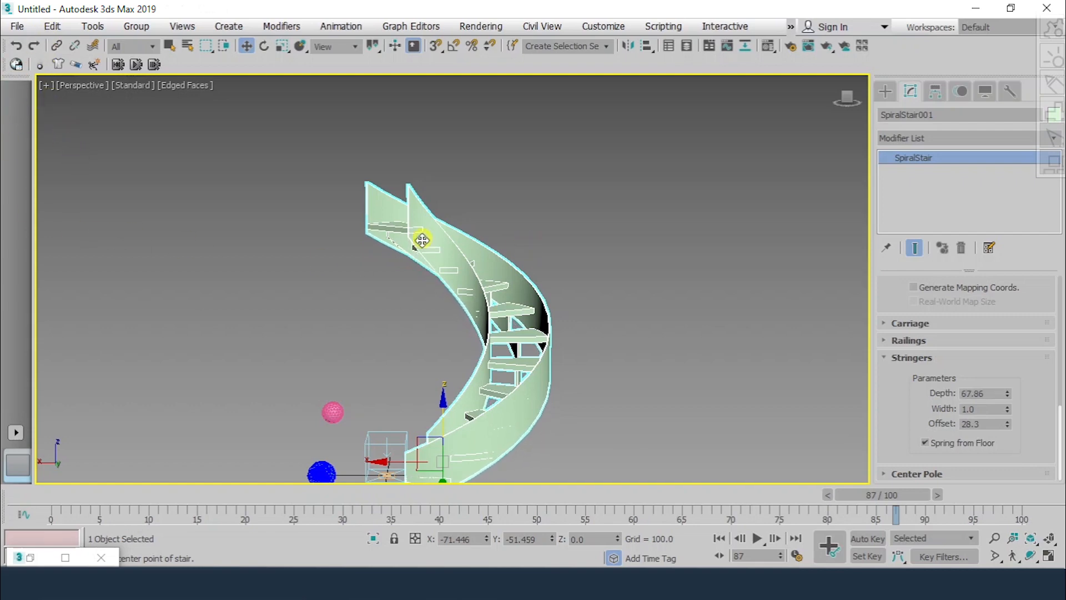
- Raise the GeoSphere vertically to a height of about 428 so it sits above the top of the spiral stair
middle_click_drag(432, 292, 438, 317, "alt")
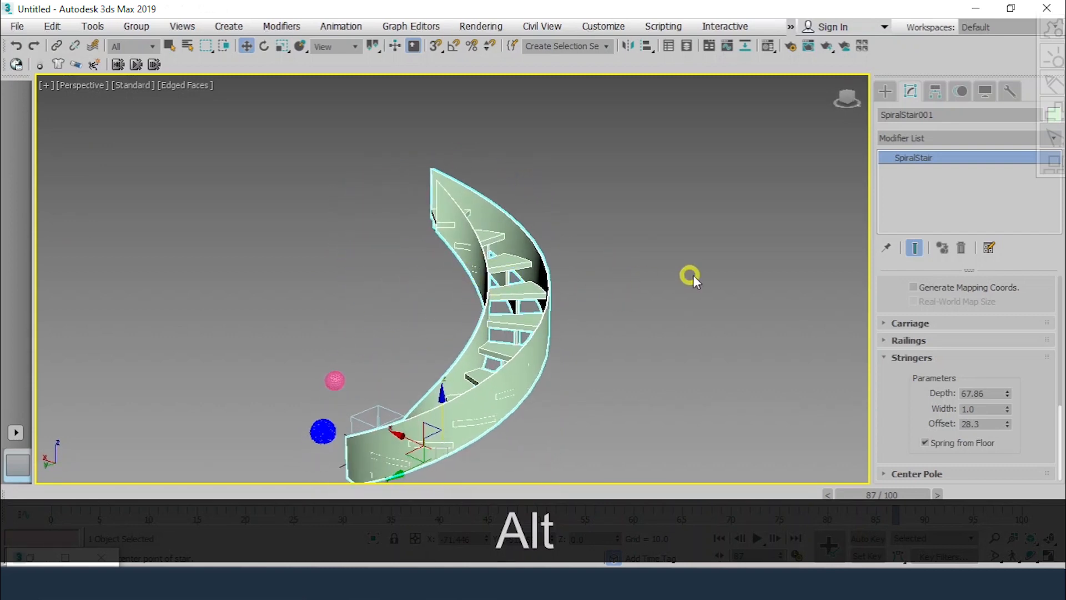
right_click(672, 258)
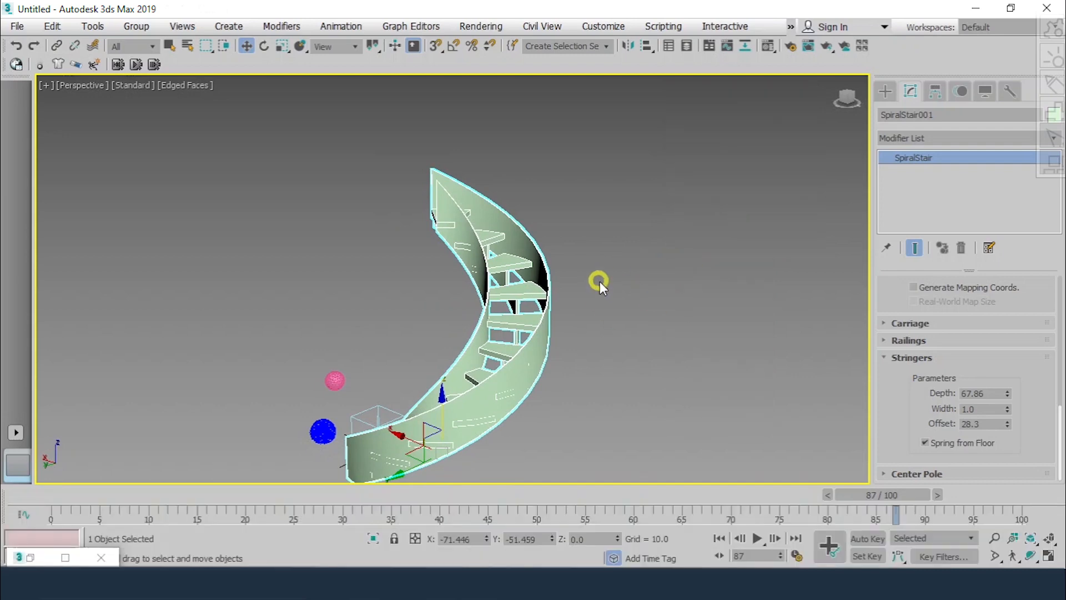
left_click(643, 274)
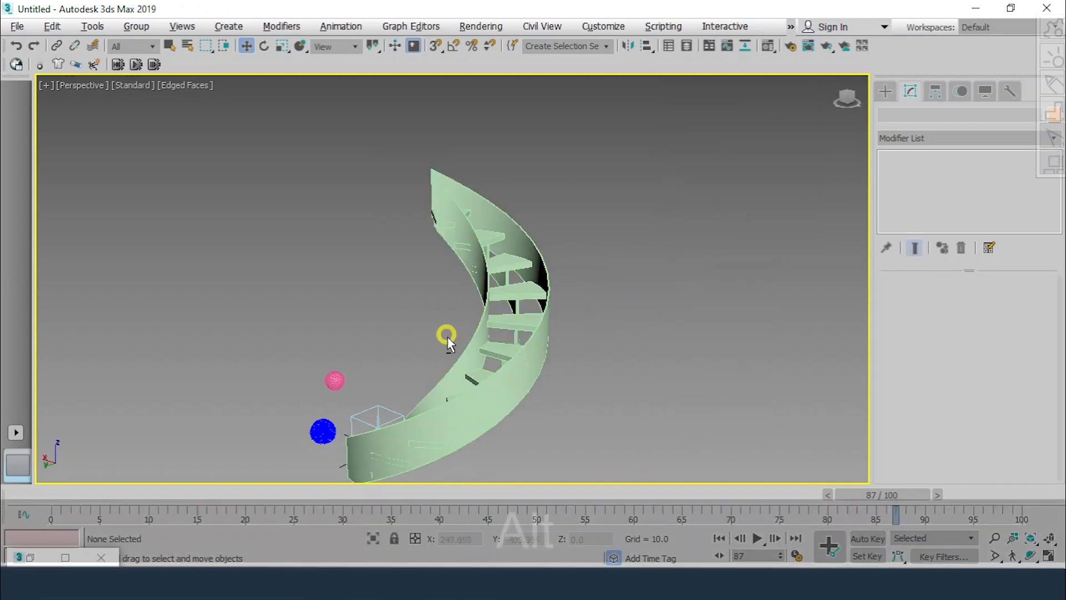
middle_click_drag(446, 336, 619, 272, "alt")
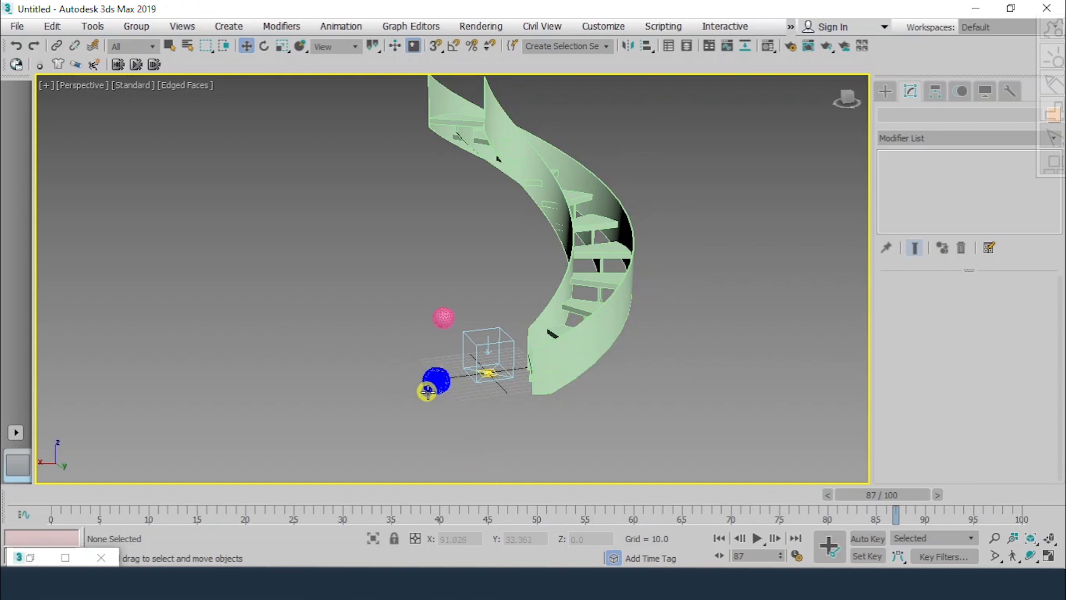
middle_click_drag(636, 274, 503, 270, "alt")
scroll(514, 251, "down", 3)
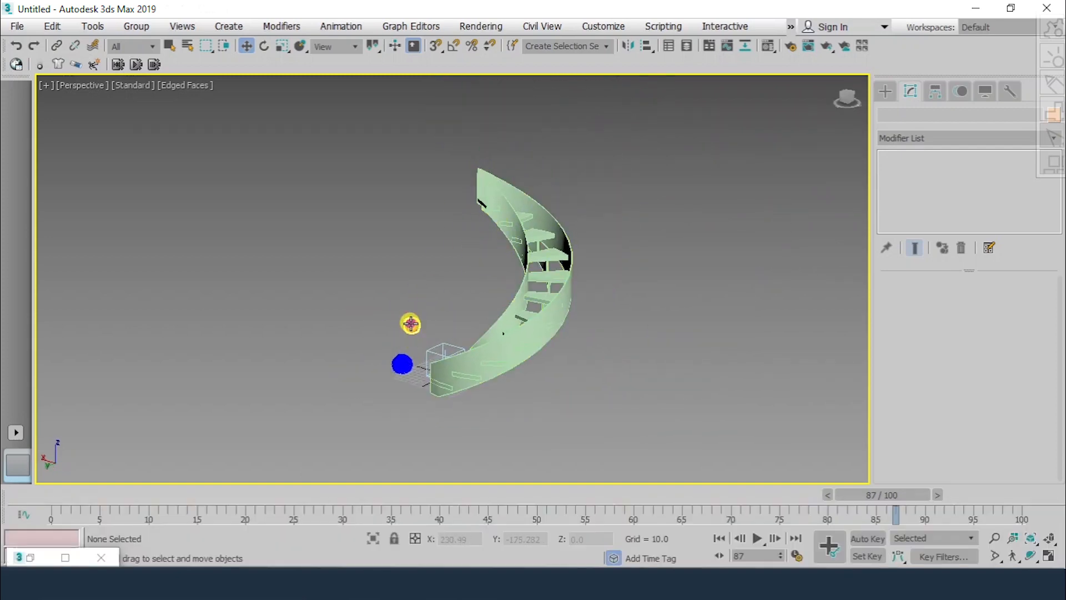
left_click(411, 324)
left_click_drag(412, 263, 421, 128)
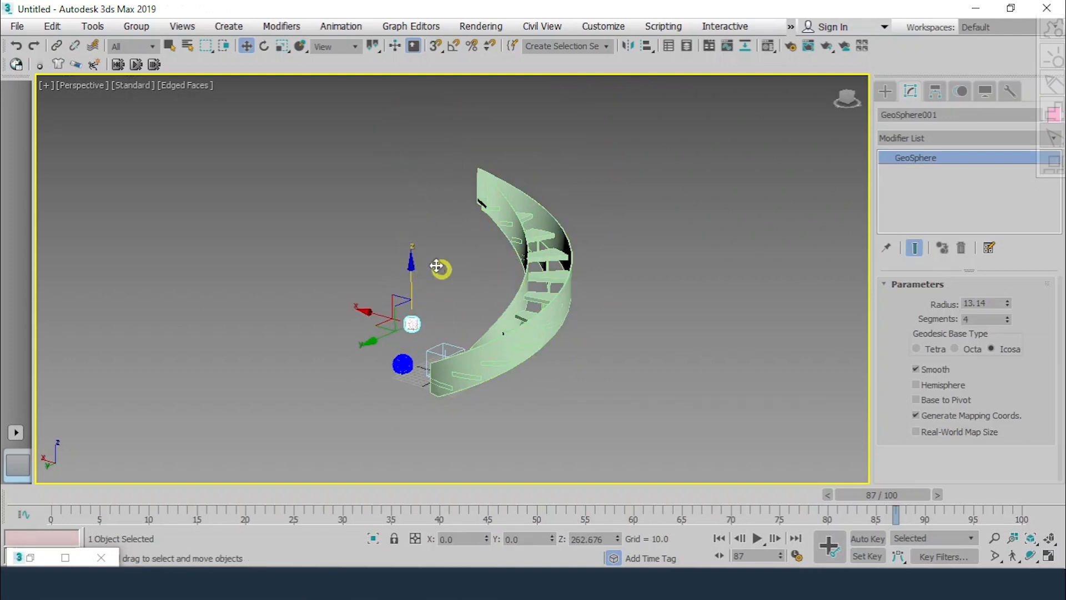
- Move the GeoSphere in plan to about X -28, Y -122, over the upper end of the spiral stair
key("alt+w")
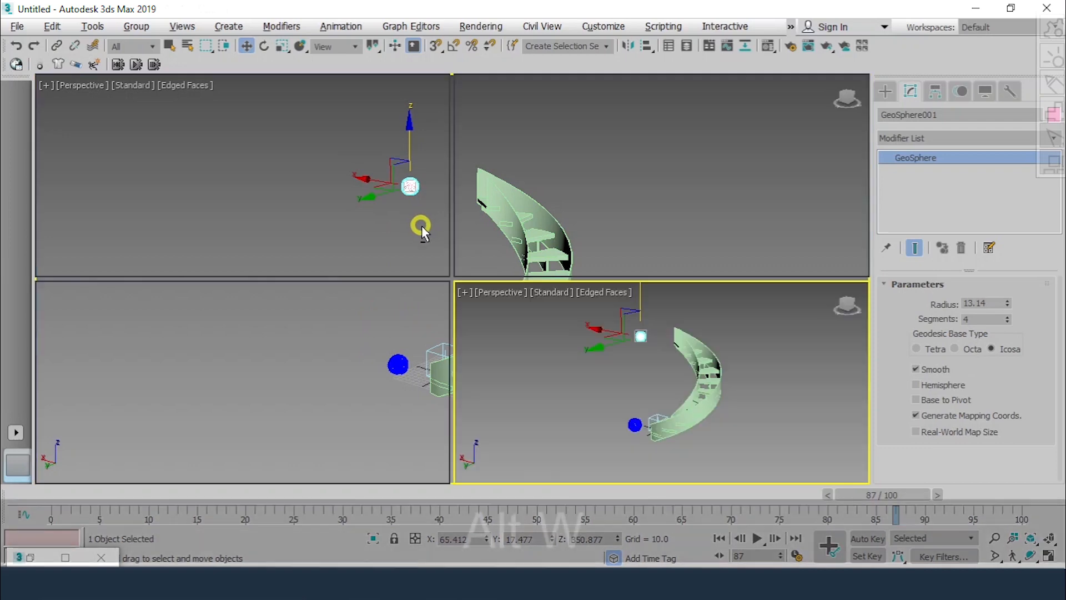
middle_click_drag(346, 158, 391, 174)
scroll(391, 174, "down", 2)
left_click_drag(392, 153, 285, 125)
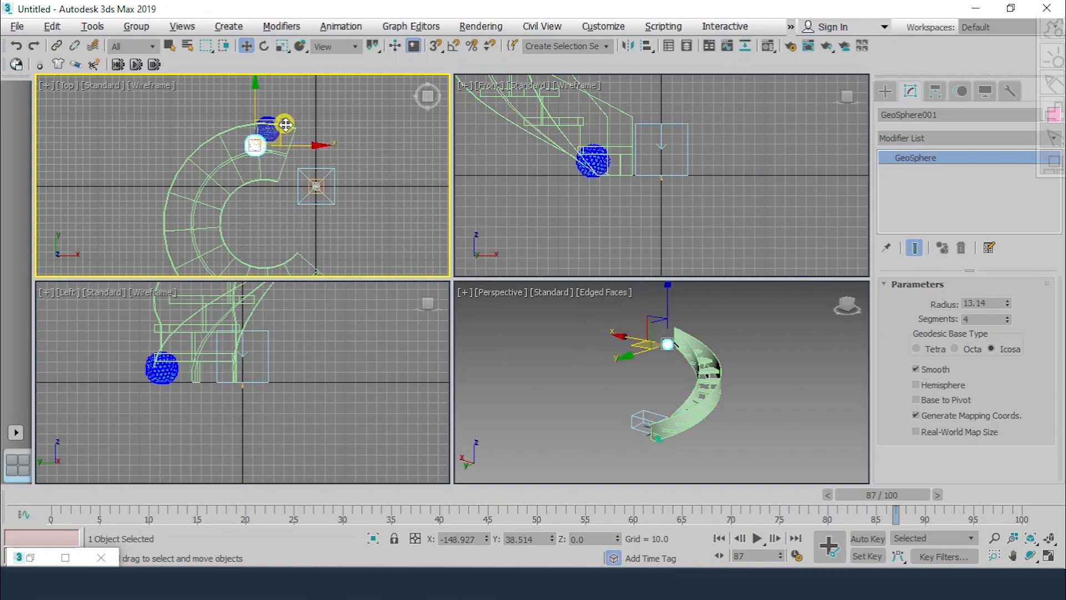
key("alt+w")
middle_click_drag(421, 178, 611, 235, "alt")
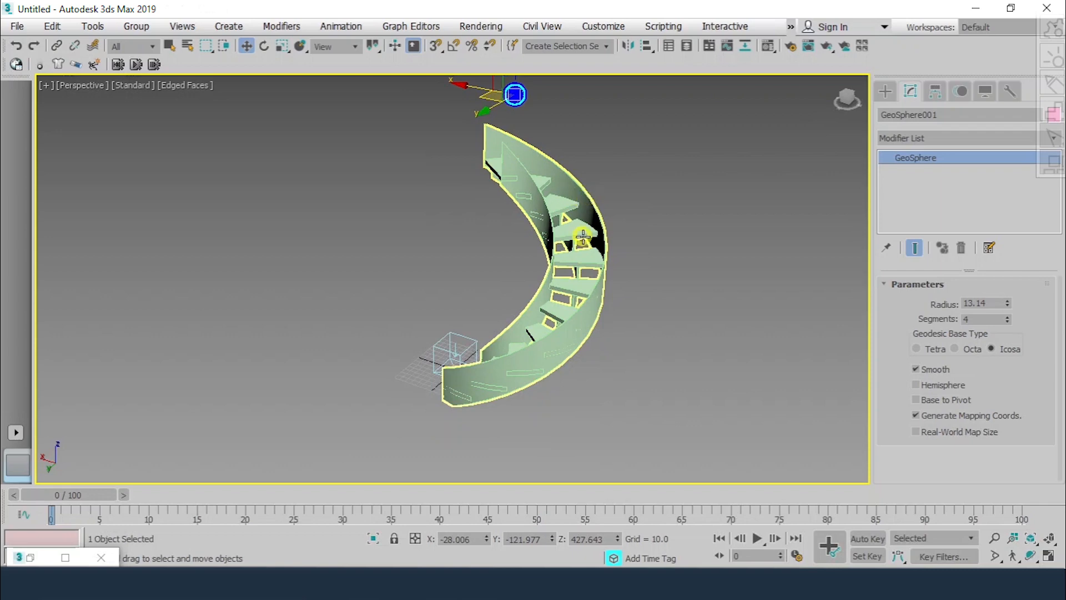
- Play the simulation to check how the particles fall relative to the stair, and return to frame 0
left_click(754, 538)
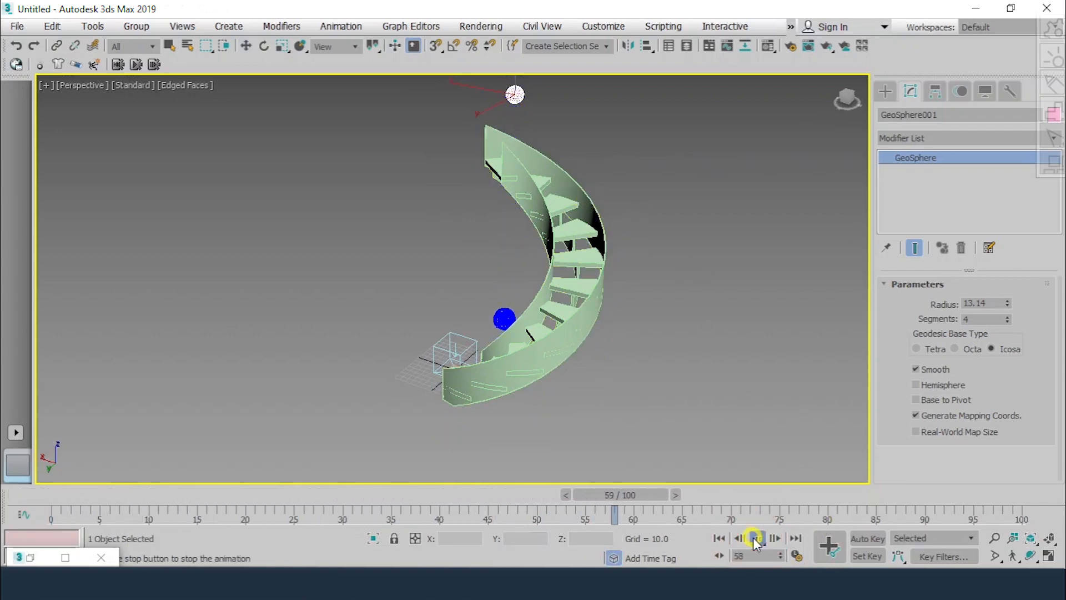
left_click(754, 538)
left_click(720, 538)
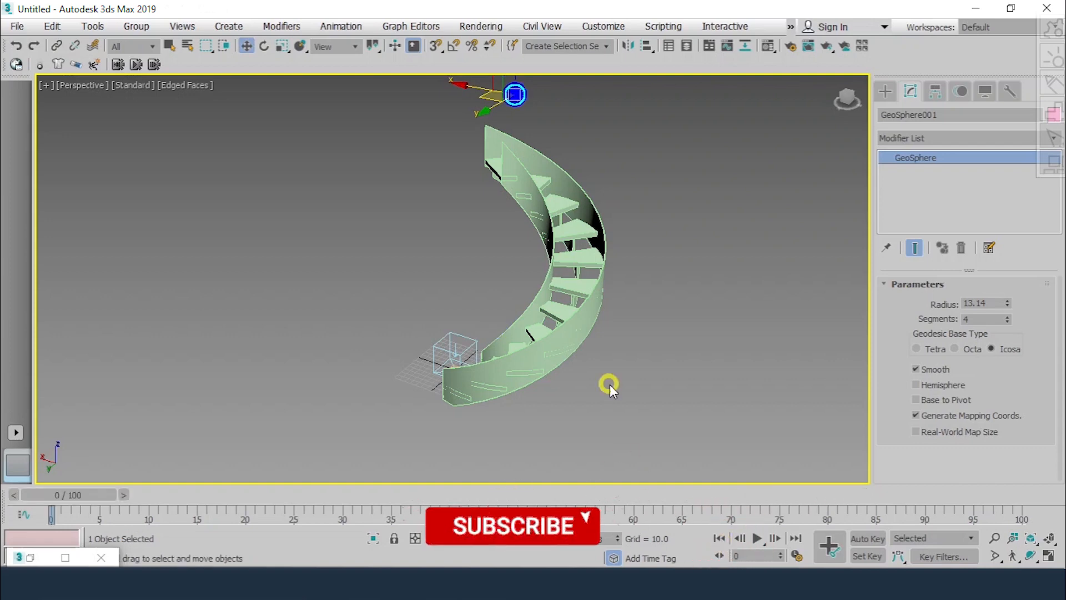
- Add an mP Collision test to Event 001 in Particle View, just below mP Glue, and show its settings
key("alt+w")
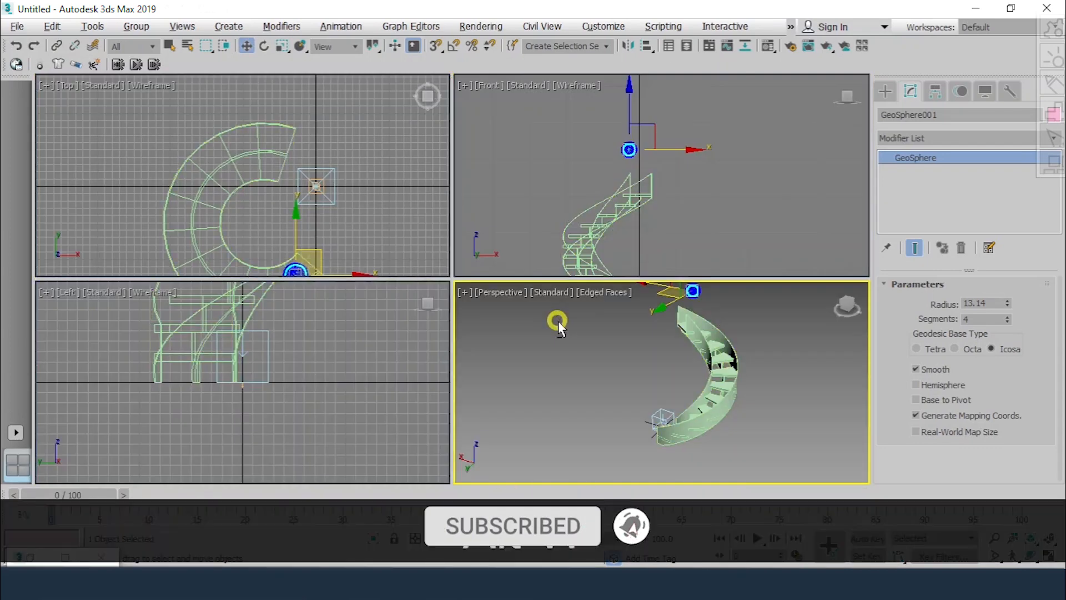
right_click(328, 405)
key("6")
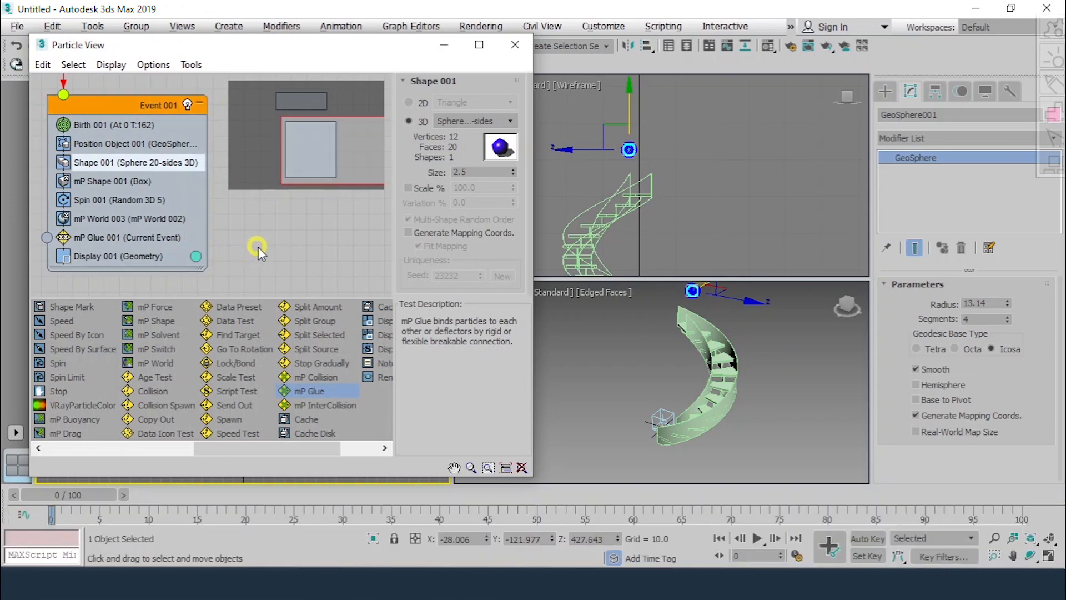
mouse_move(255, 247)
middle_mouse_down()
mouse_move(236, 233)
mouse_move(271, 239)
middle_mouse_up()
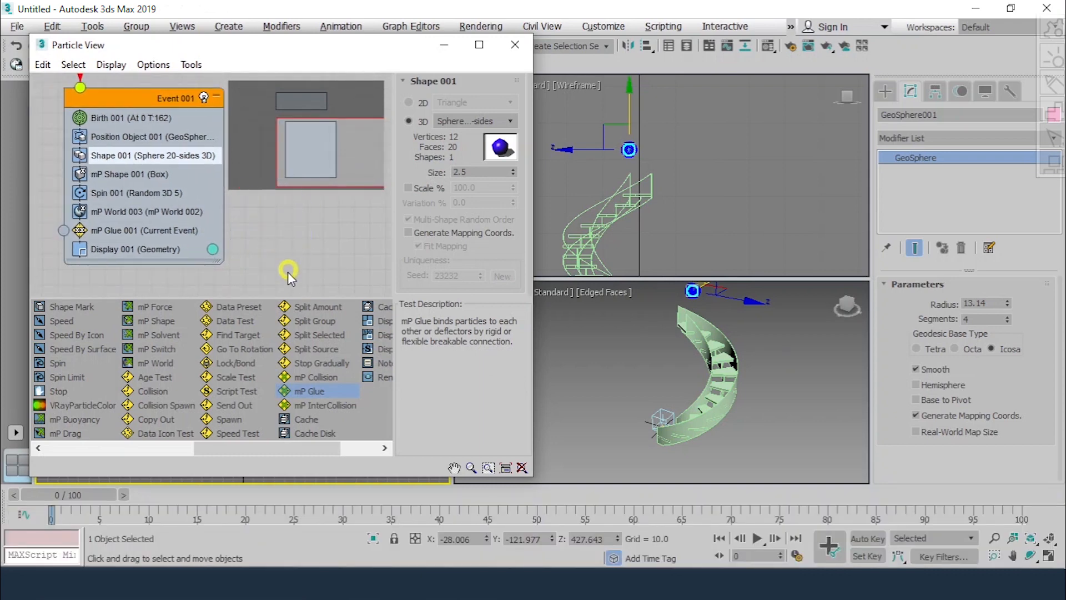
scroll(688, 355, "up", 2)
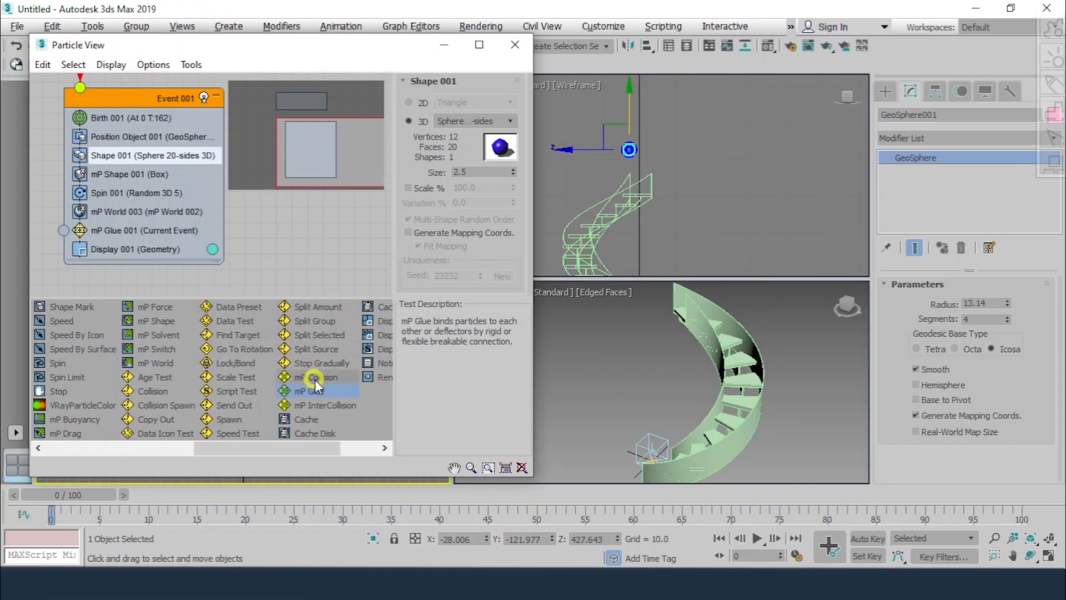
left_click_drag(315, 379, 144, 242)
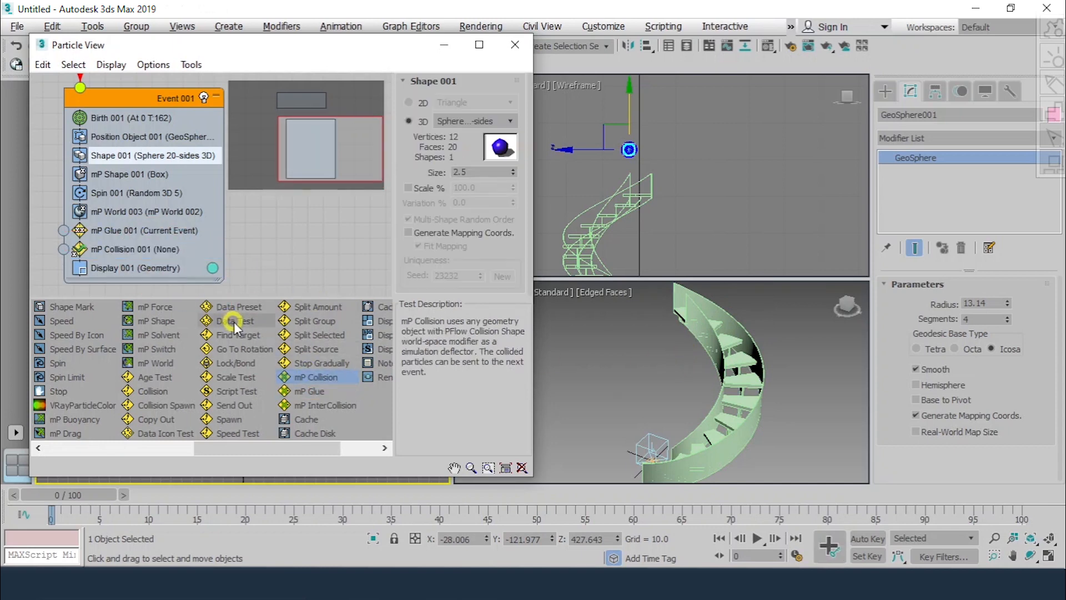
left_click(121, 251)
- Convert the spiral stair to an Editable Poly and try to pick it as a deflector for the mP Collision test
right_click(950, 181)
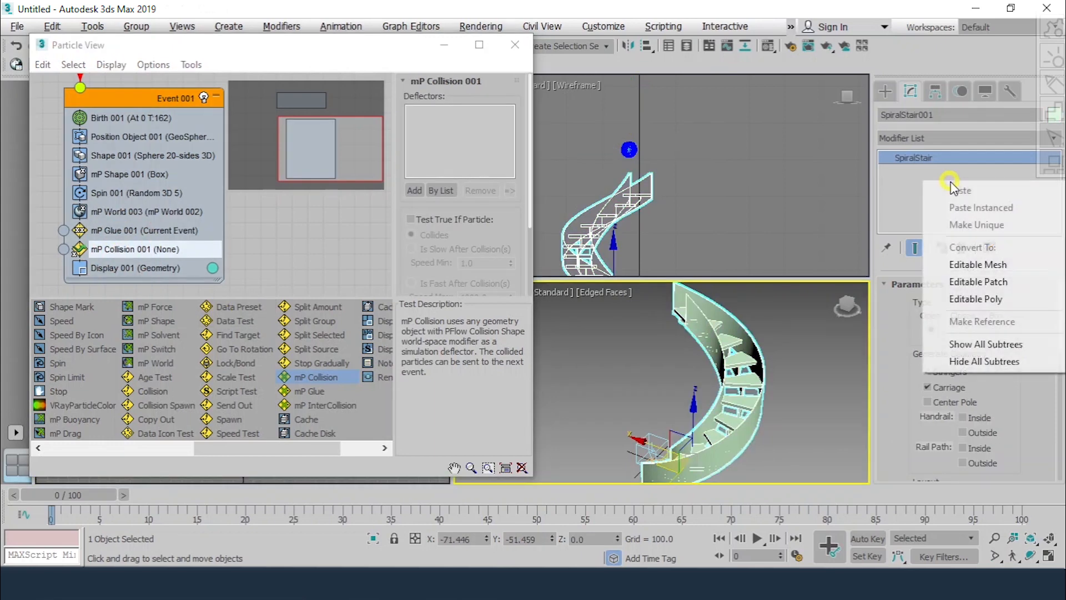
left_click(977, 299)
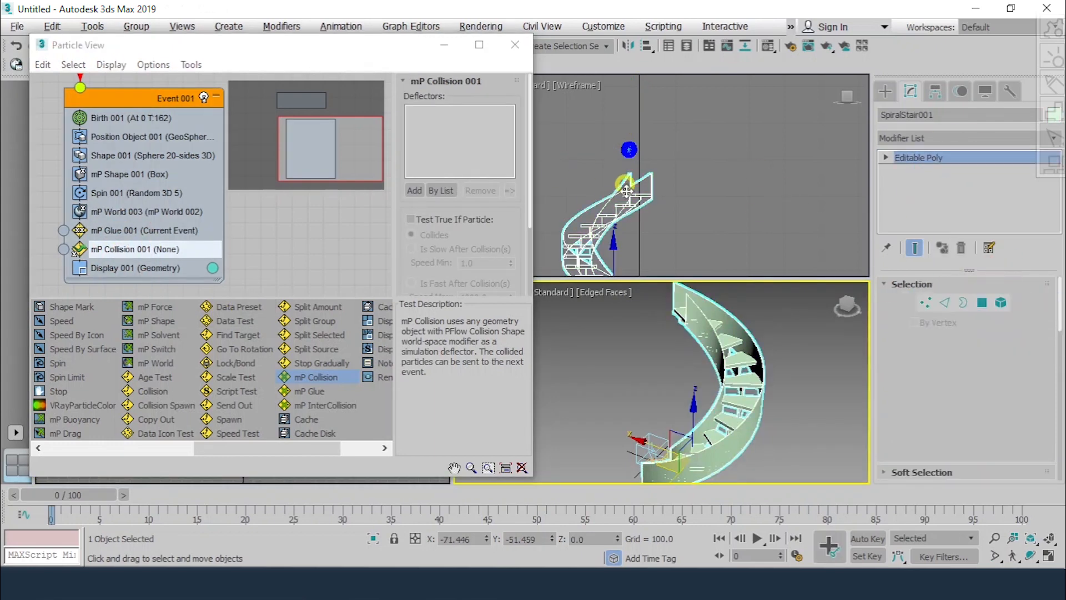
left_click(440, 190)
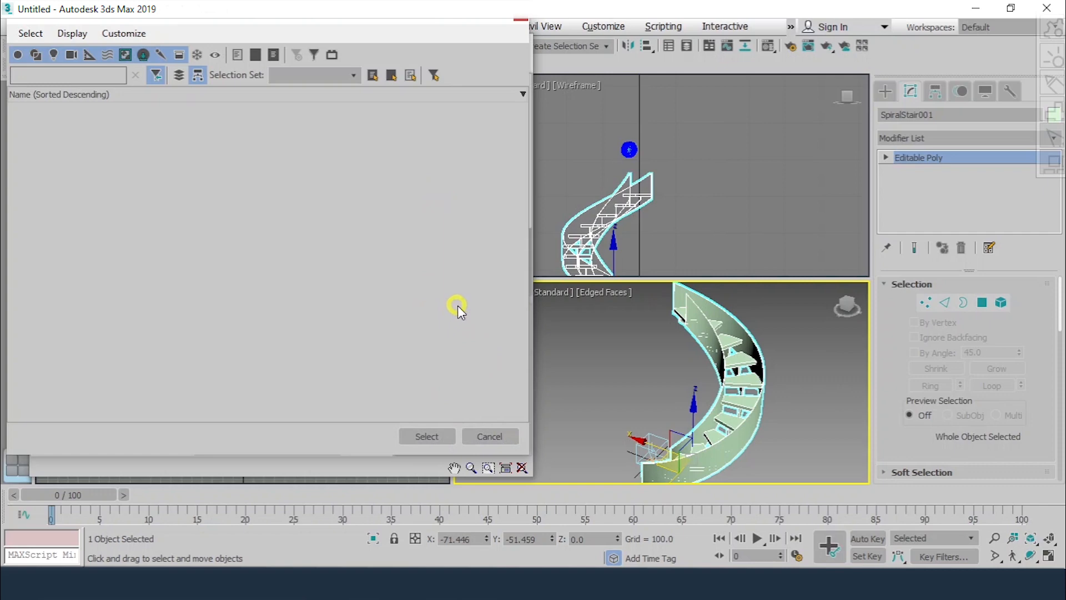
left_click(491, 437)
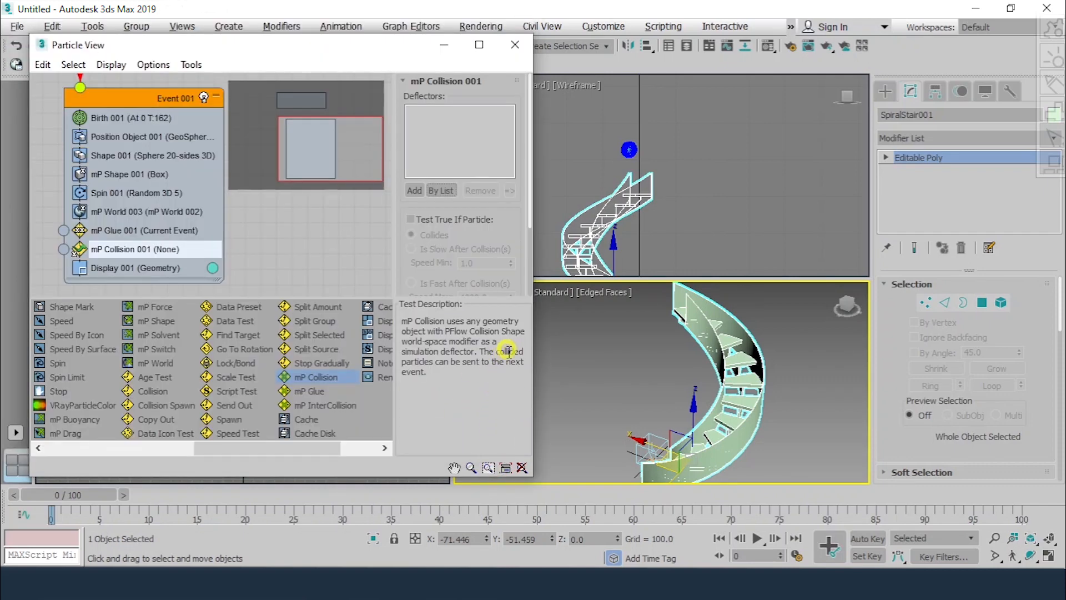
- Apply the PFlow Collision Shape (WSM) modifier to the spiral stair and activate it with the Geometry shape
left_click(948, 138)
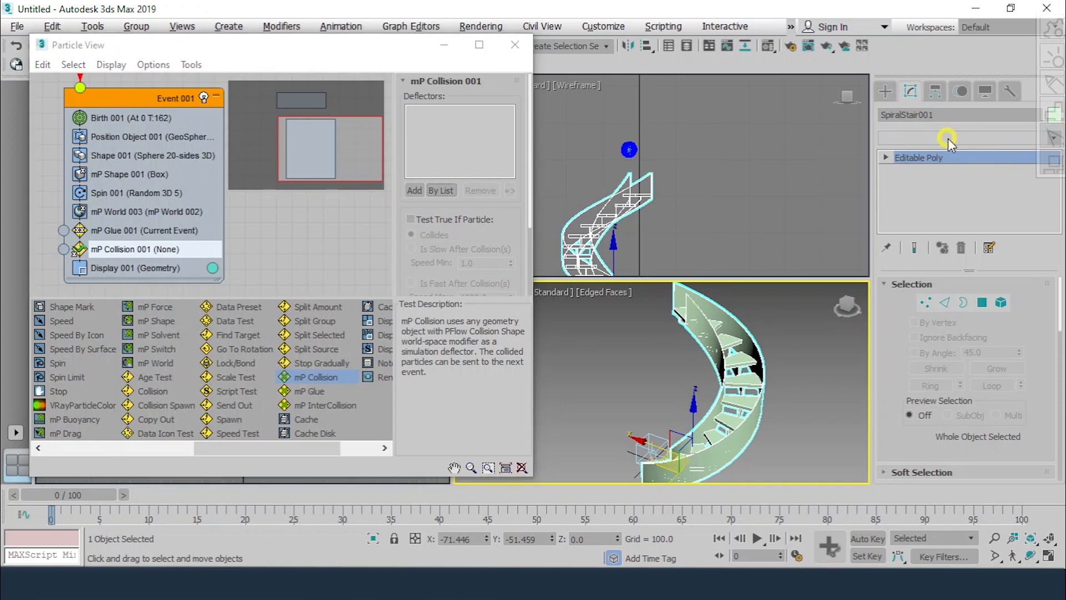
left_click(948, 138)
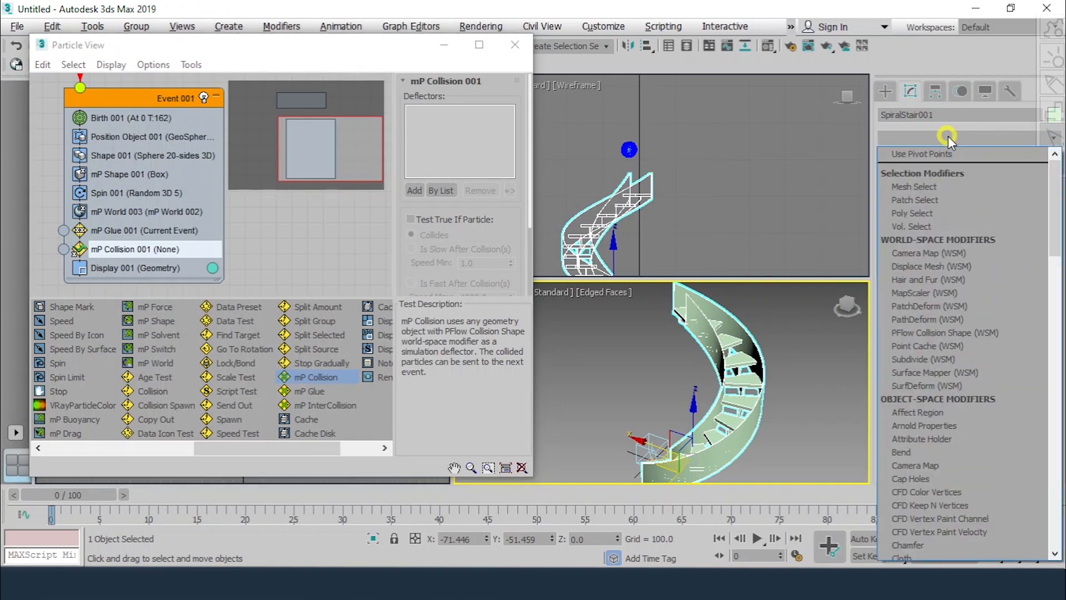
type("p")
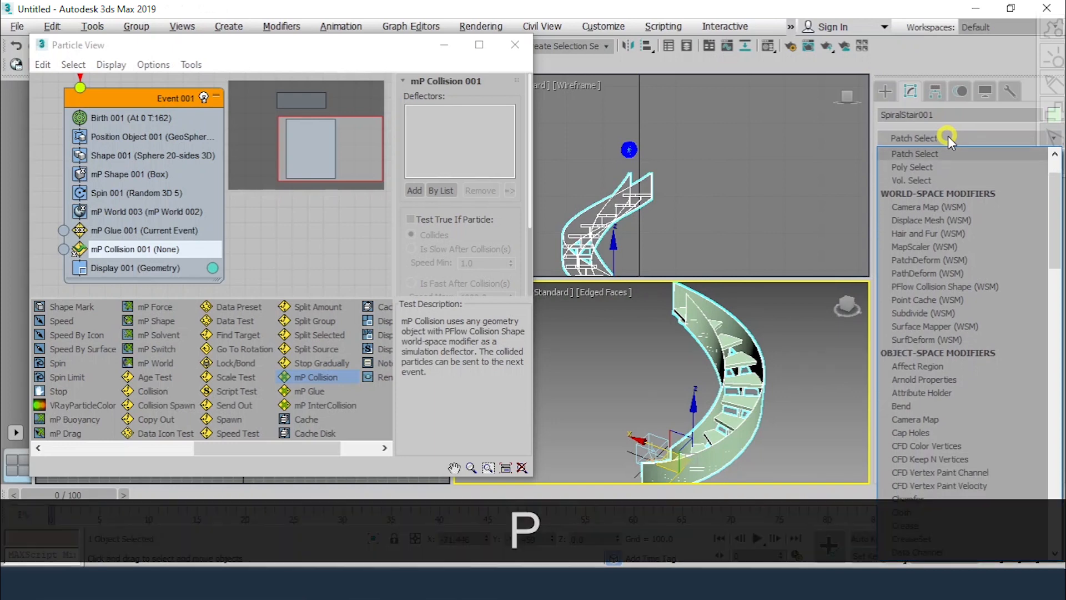
key("p")
key("p")
key("p")
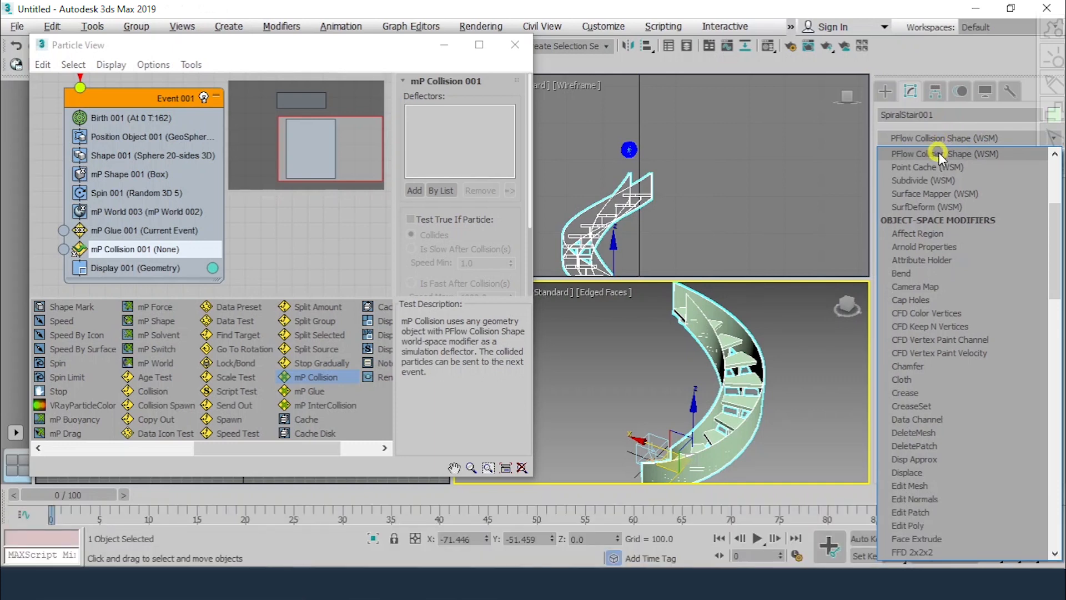
left_click(941, 153)
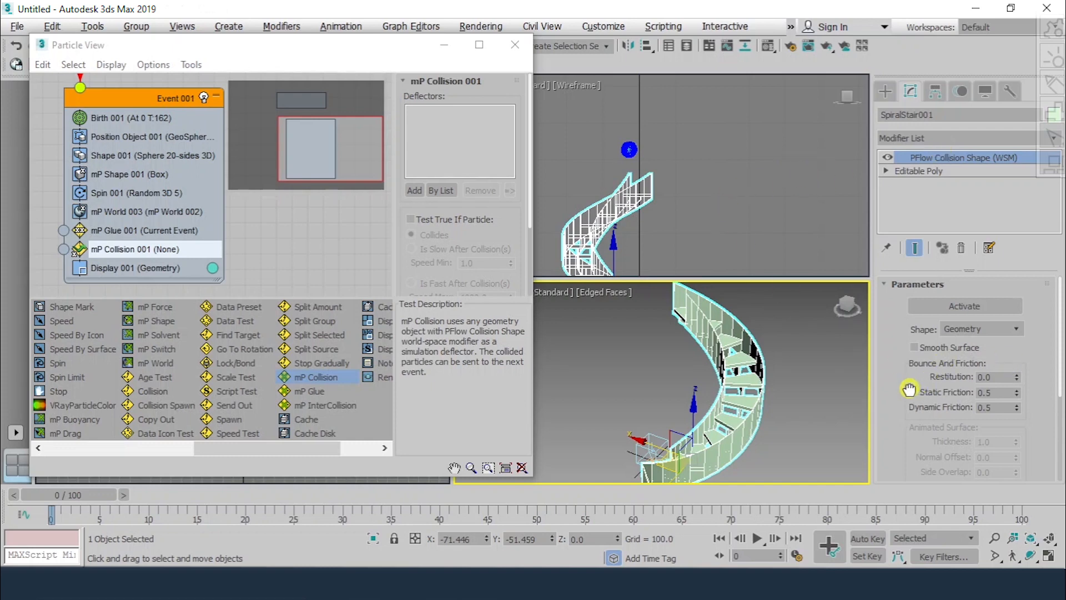
mouse_move(910, 389)
left_mouse_down()
mouse_move(910, 170)
mouse_move(922, 404)
left_mouse_up()
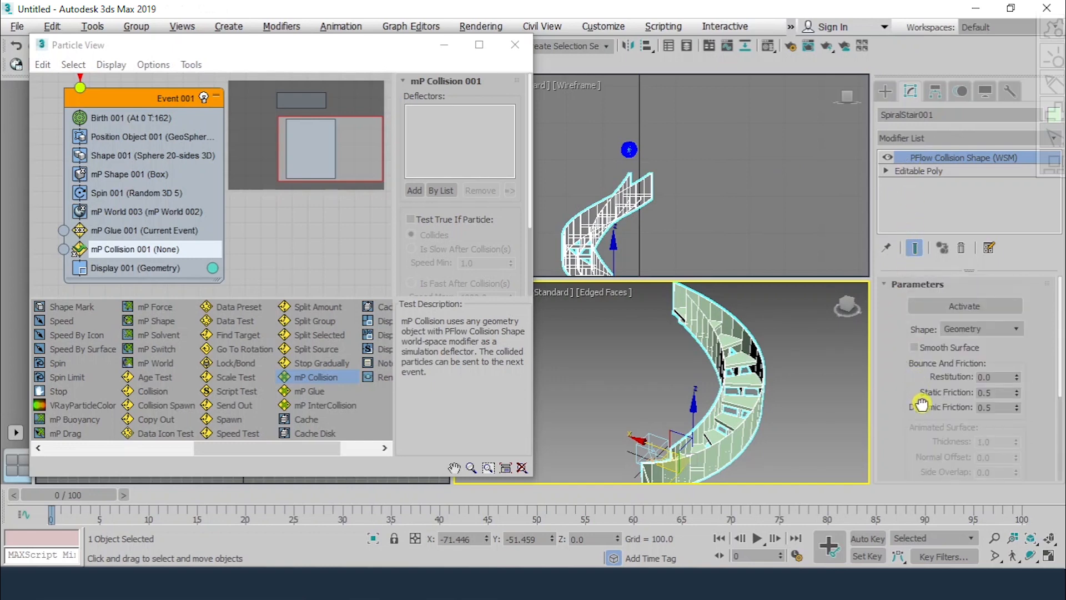
left_click(978, 306)
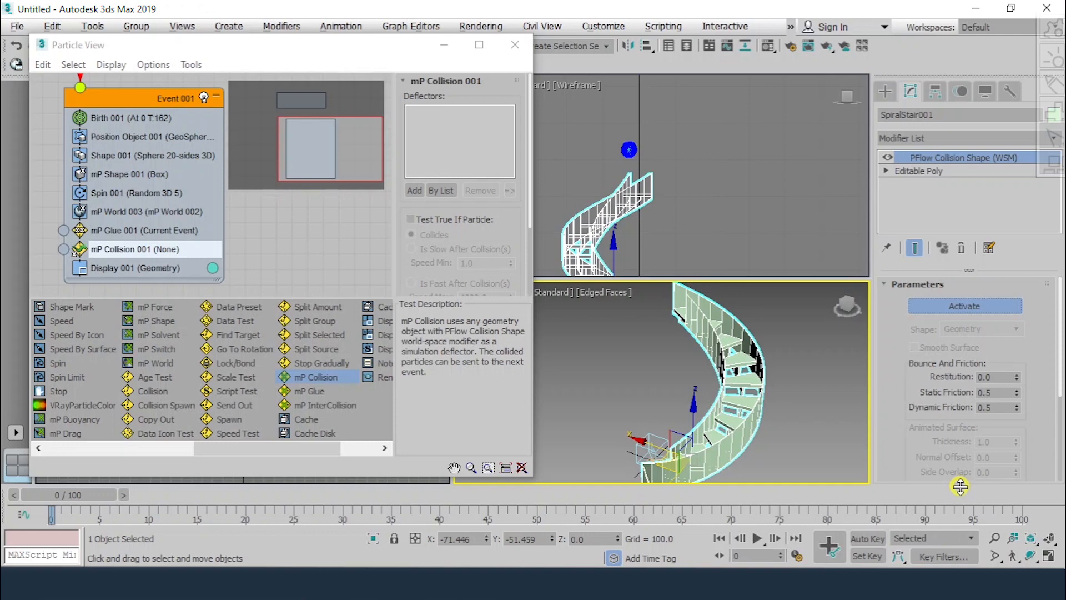
- Play the simulation from frame 0 with the stair's collision shape activated to check how the particles behave
left_click(724, 538)
middle_click_drag(735, 428, 732, 433)
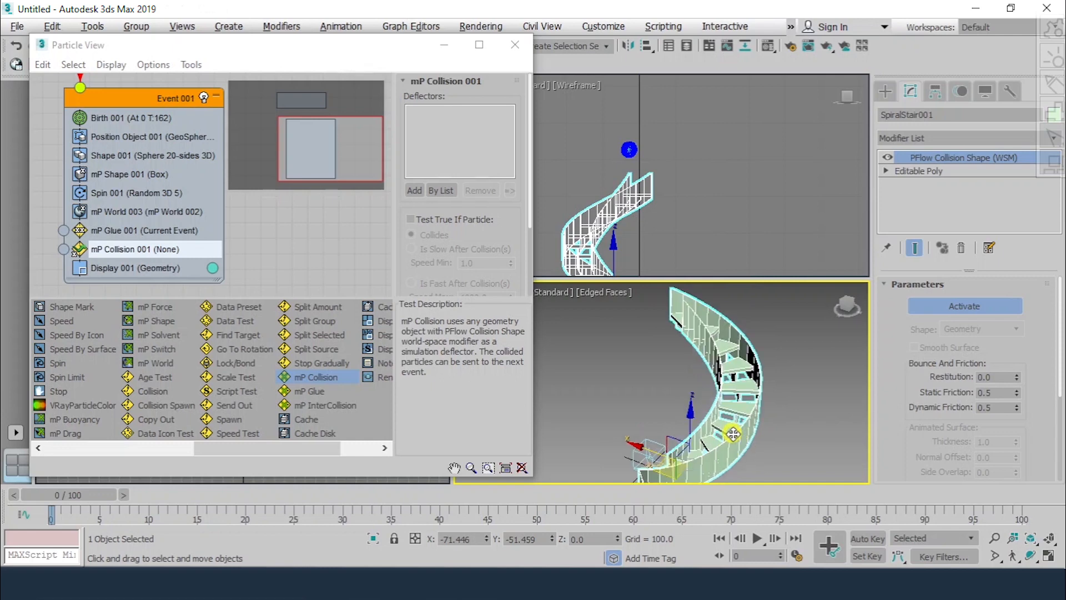
scroll(733, 433, "down", 2)
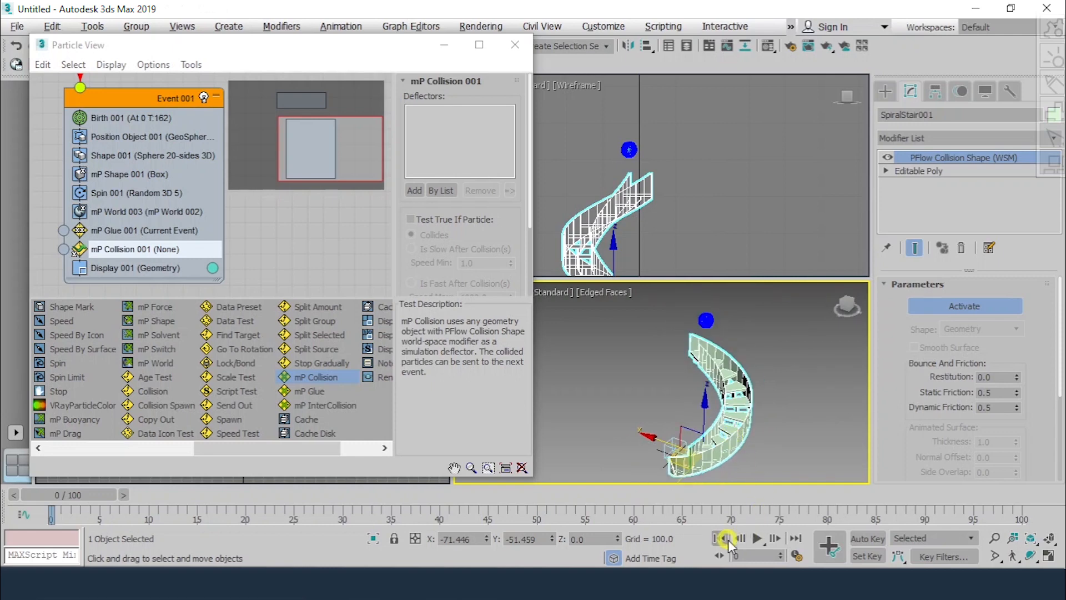
left_click(758, 538)
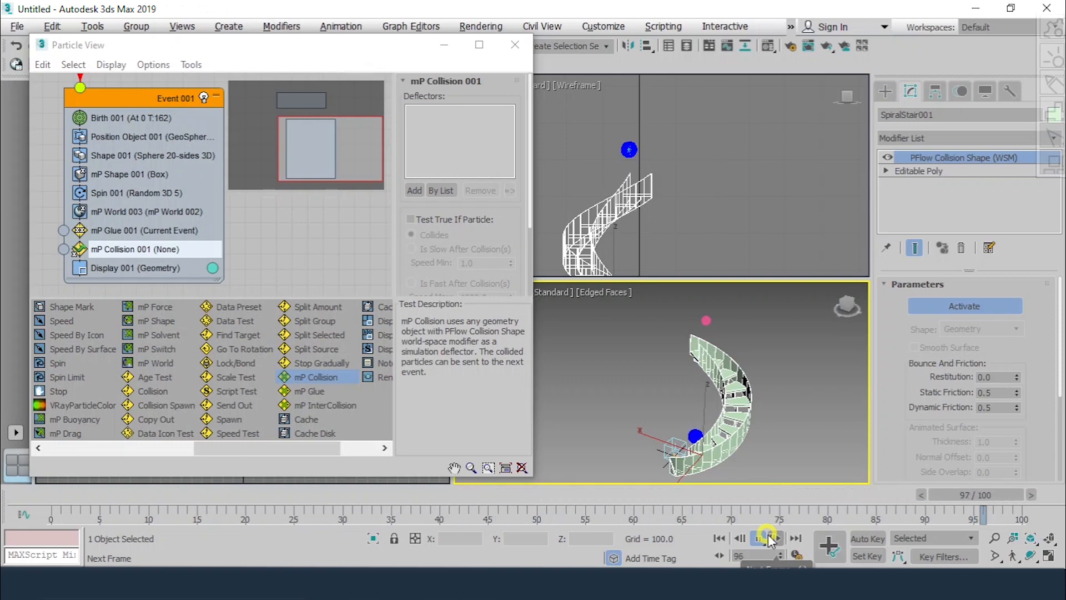
left_click(768, 535)
- Add SpiralStair001 to the deflectors of the mP Collision test from the object list
left_click(440, 191)
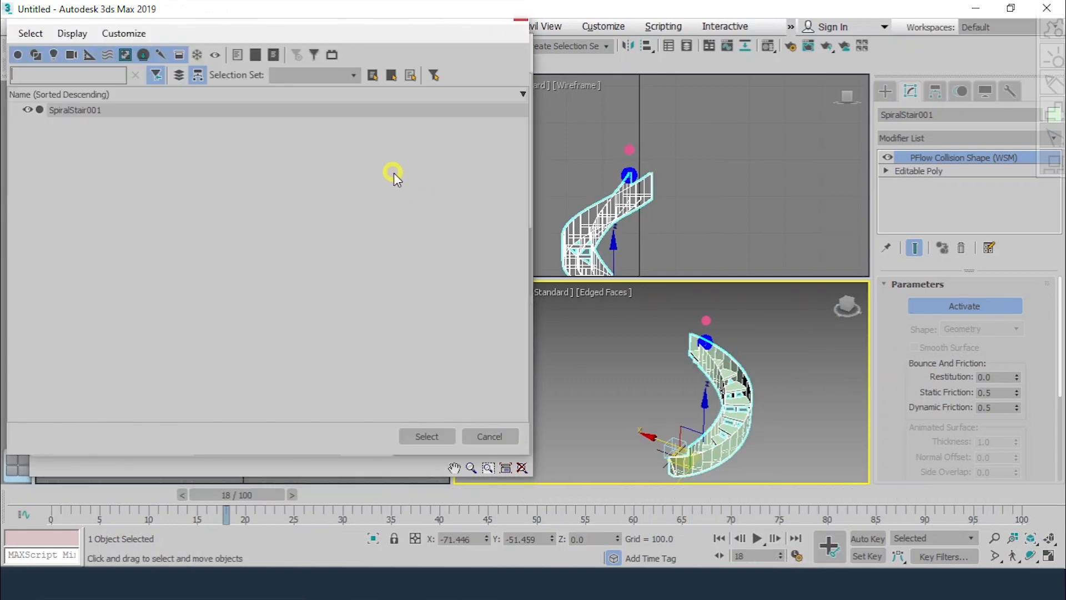
left_click(62, 110)
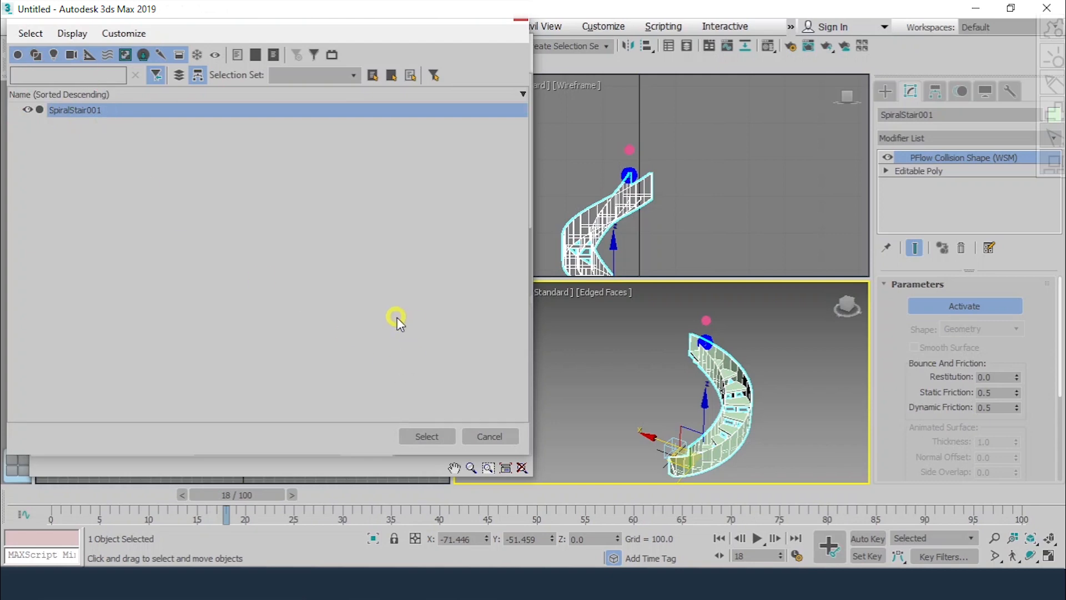
left_click(427, 436)
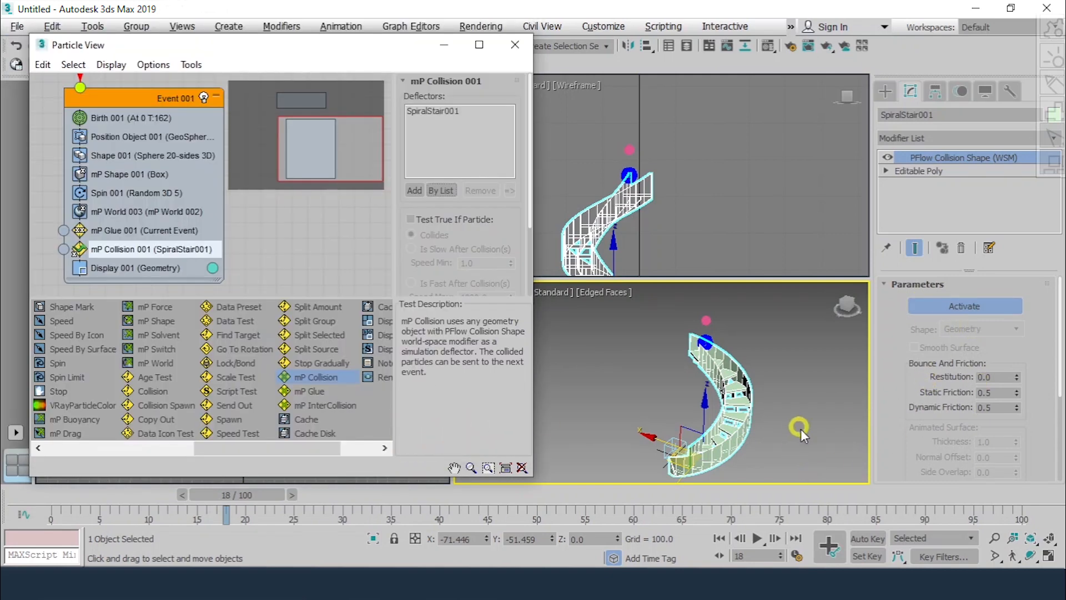
- Replay the simulation from the start to check how the glued particles travel down the spiral stair
left_click(721, 538)
left_click(756, 538)
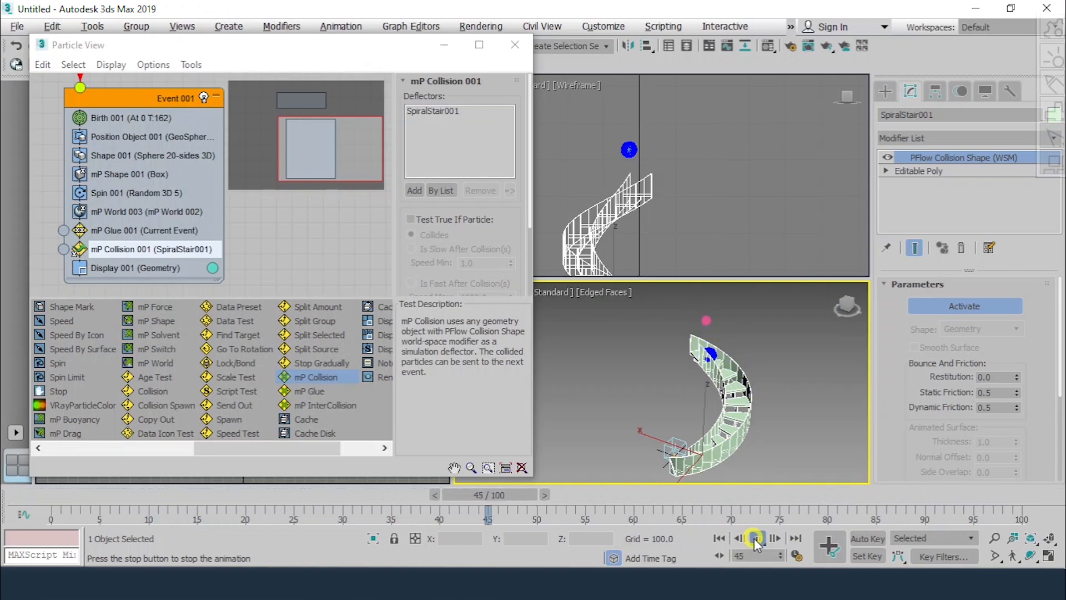
left_click(755, 539)
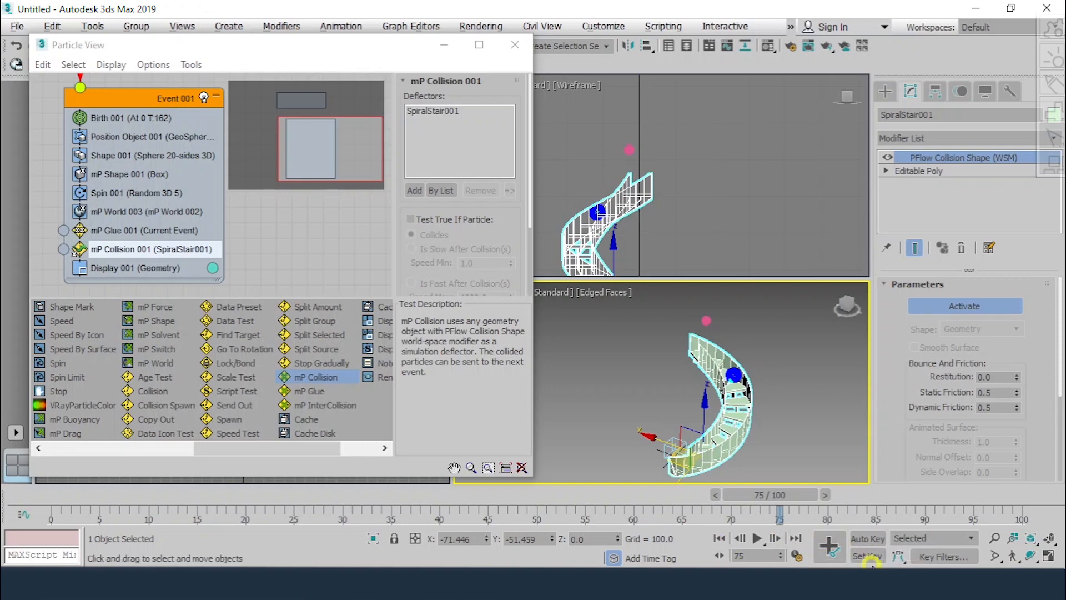
- Set the animation's end time to 300 frames in the time configuration
left_click(798, 556)
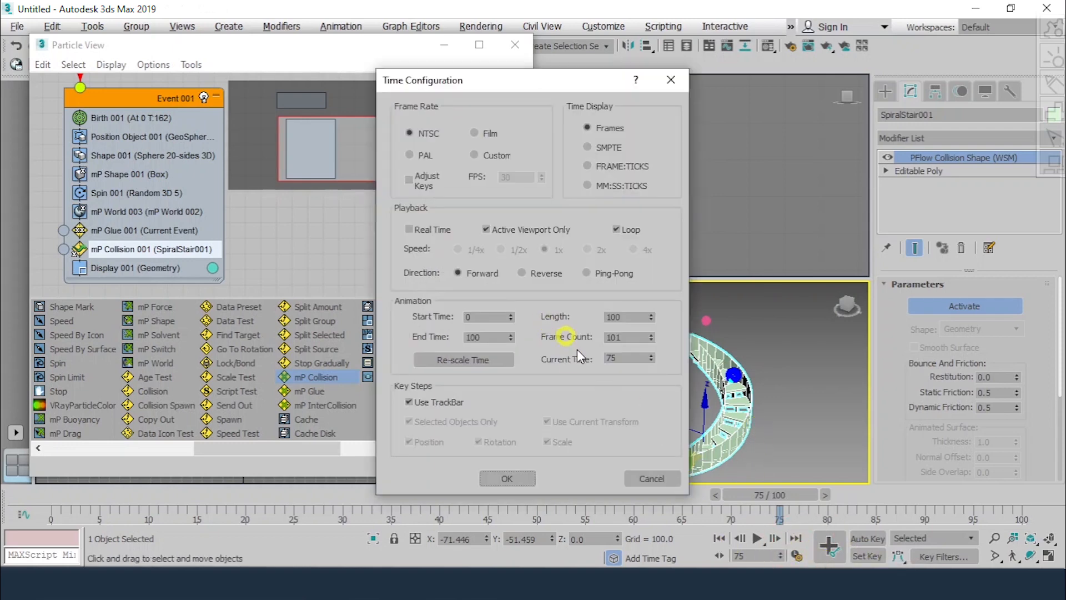
left_click_drag(485, 338, 445, 330)
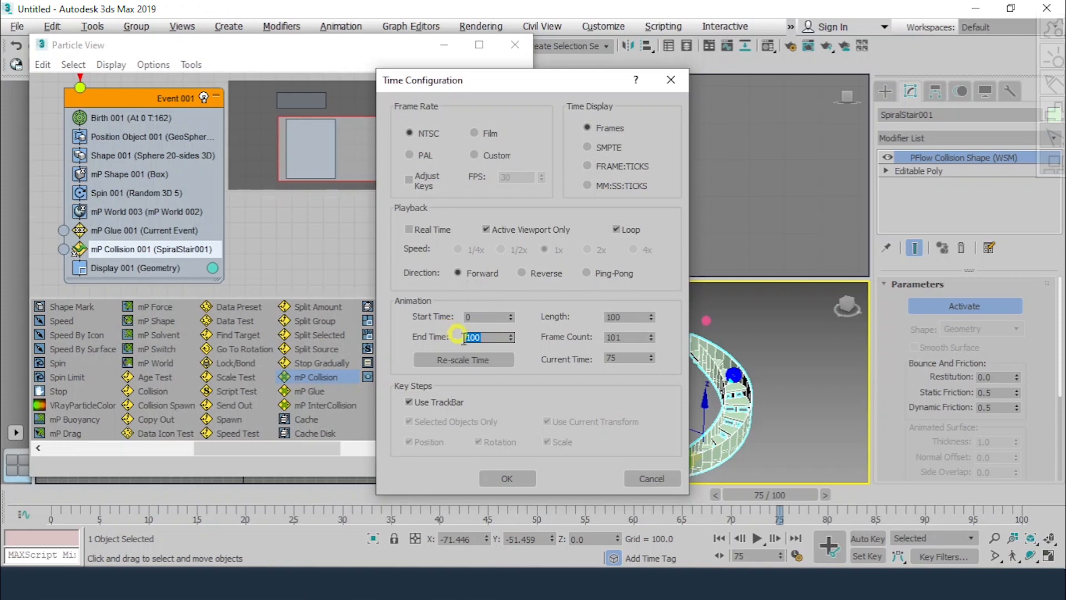
type("300")
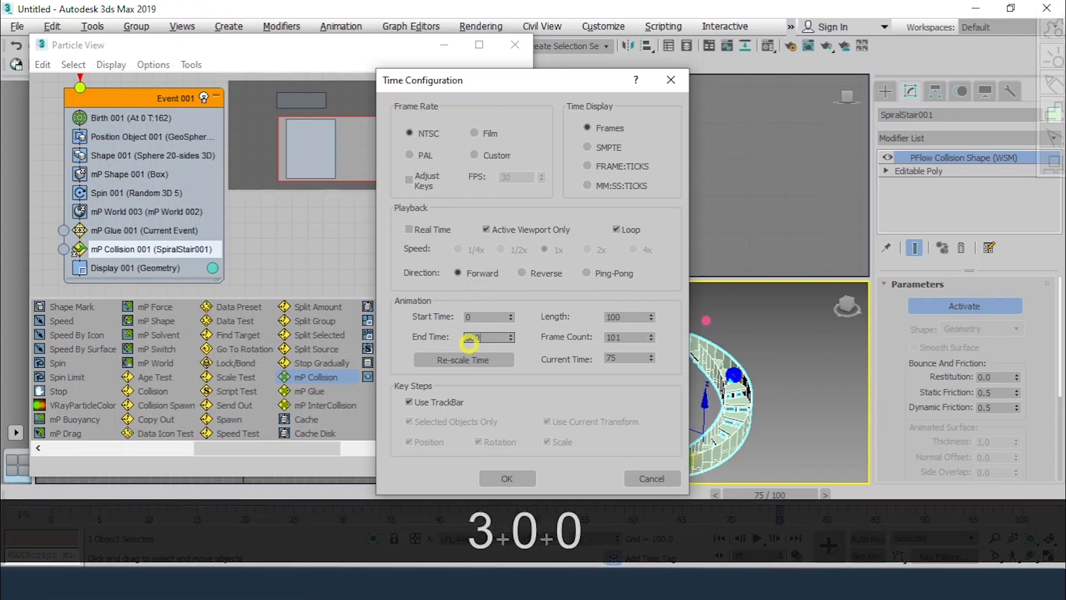
left_click(507, 478)
- Maximize the perspective view and play the simulation from frame 0, examining the ball's descent along the stair from several angles
key("alt+w")
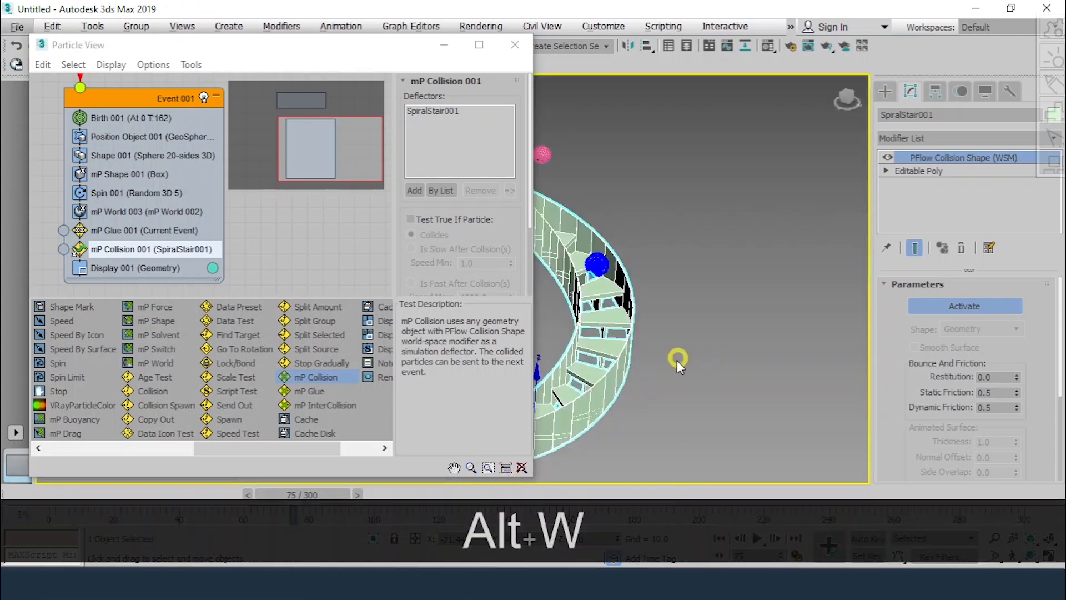
middle_click_drag(679, 358, 634, 395)
scroll(634, 395, "up", 2)
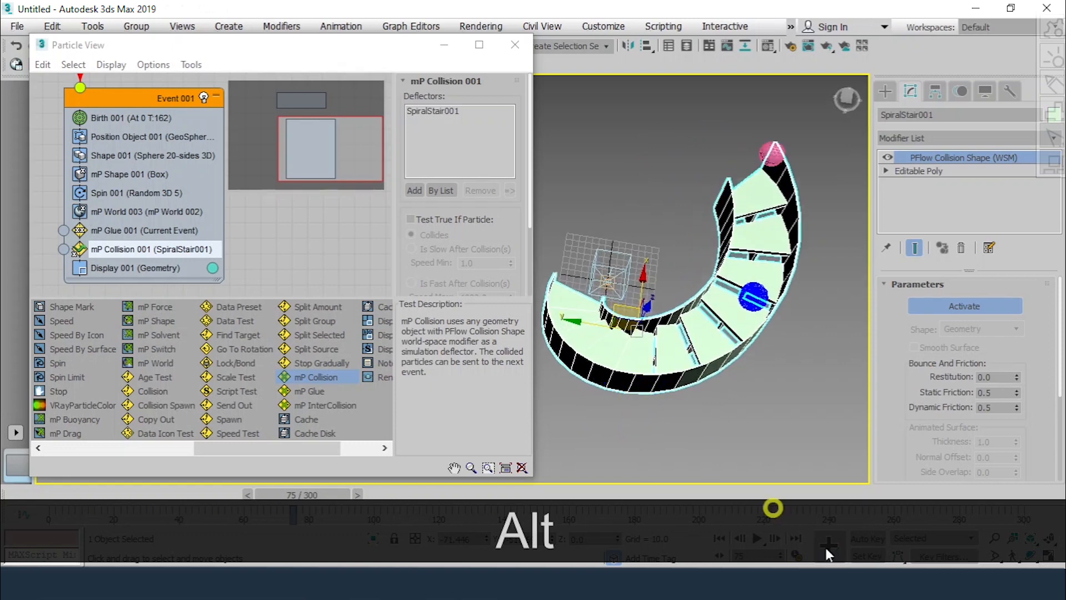
left_click(718, 538)
left_click(756, 538)
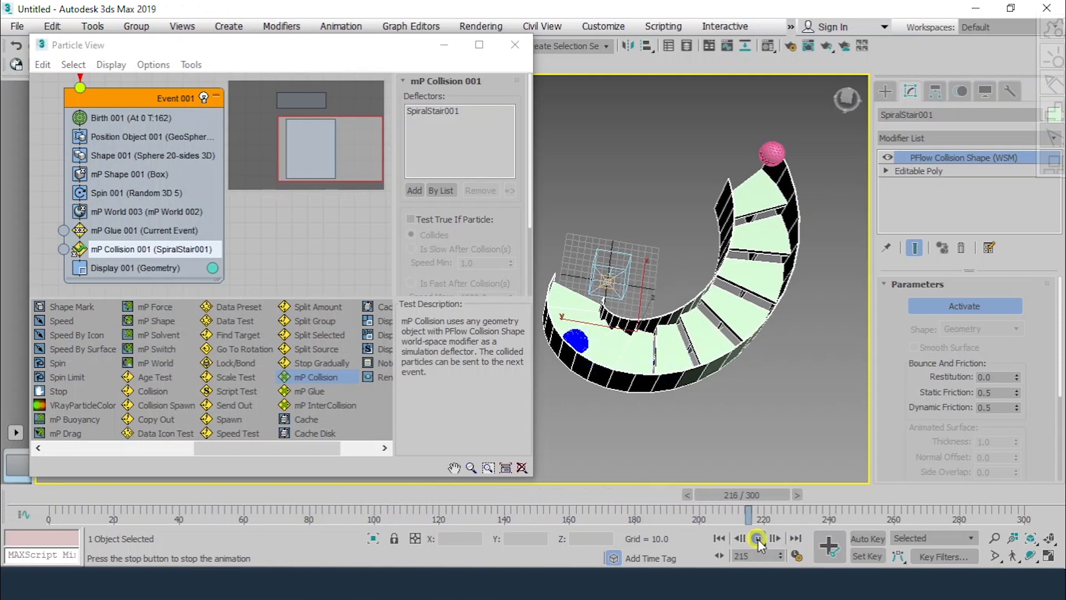
middle_click_drag(642, 400, 843, 333, "alt")
middle_click_drag(834, 395, 810, 465, "alt")
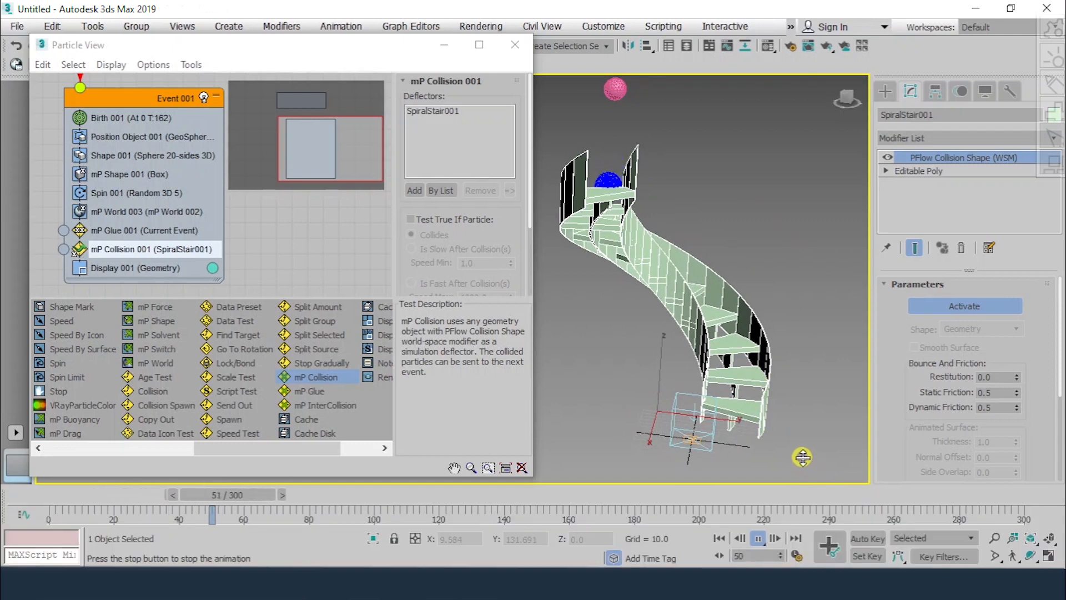
key("Escape")
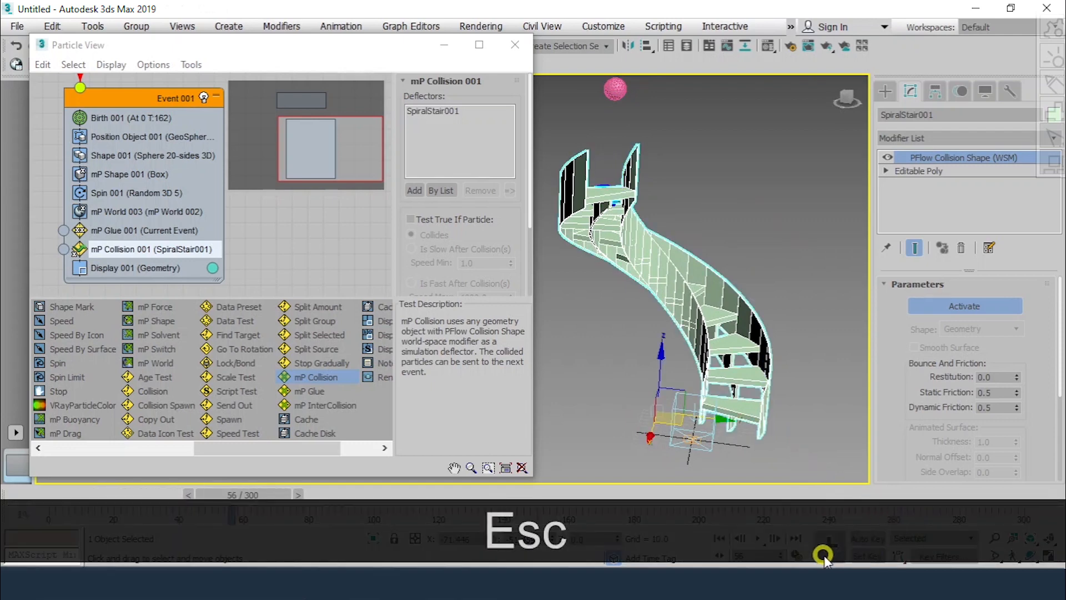
- Extend the animation's end time to 400 frames in the time configuration
left_click(798, 554)
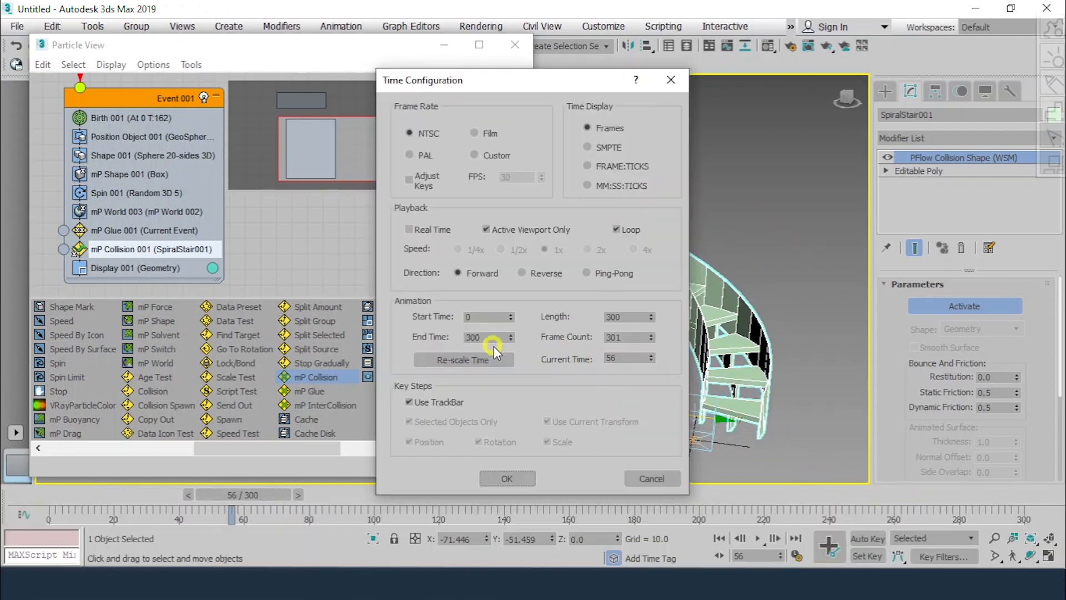
type("400")
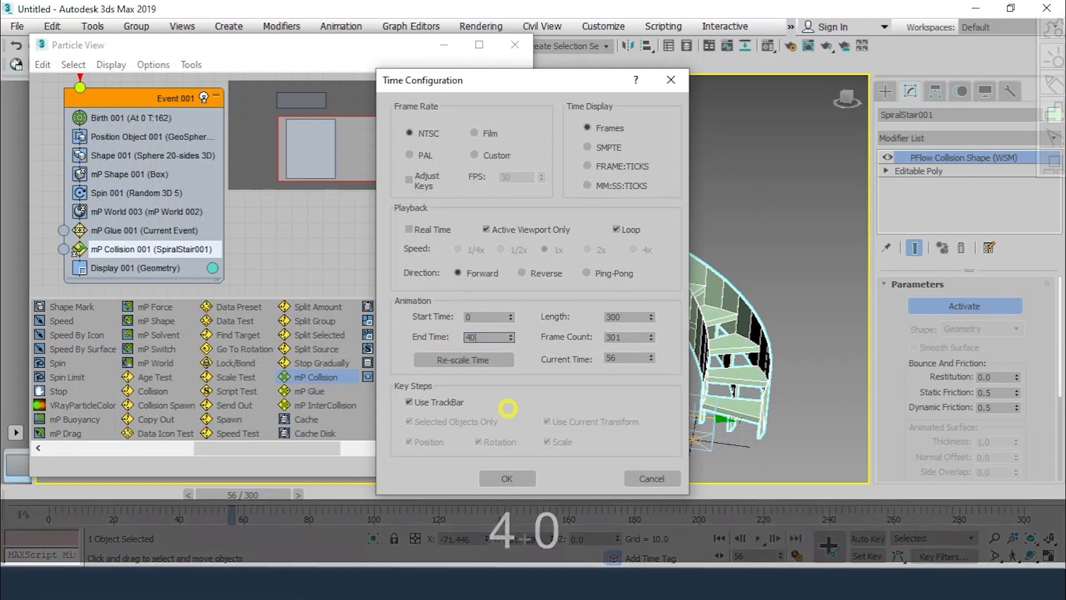
left_click(522, 487)
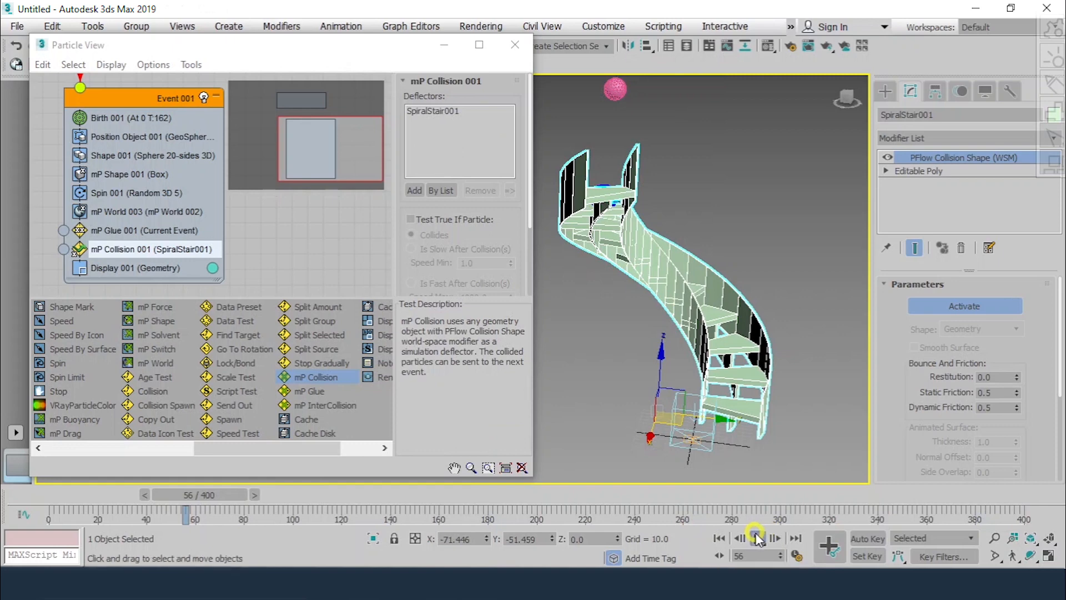
- Play the extended simulation, stop it at frame 184 and examine the ball of particles on the lower steps up close
left_click(757, 538)
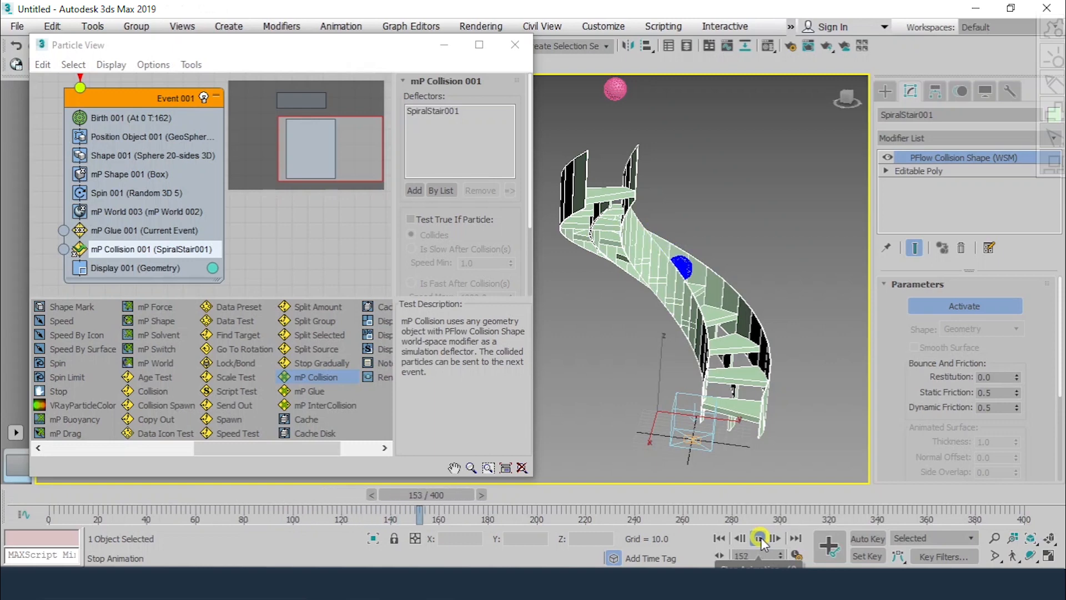
left_click(760, 538)
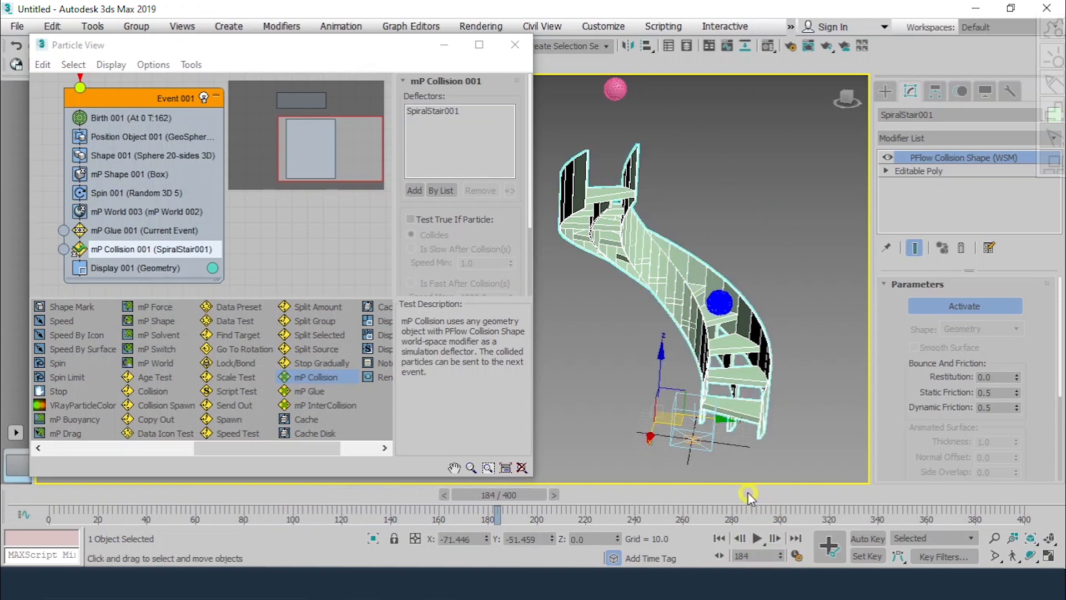
mouse_move(766, 408)
middle_mouse_down("alt")
mouse_move(791, 394)
mouse_move(788, 419)
mouse_move(731, 409)
mouse_move(765, 392)
middle_mouse_up("alt")
scroll(789, 391, "up", 4)
scroll(788, 418, "up", 3)
scroll(731, 409, "up", 3)
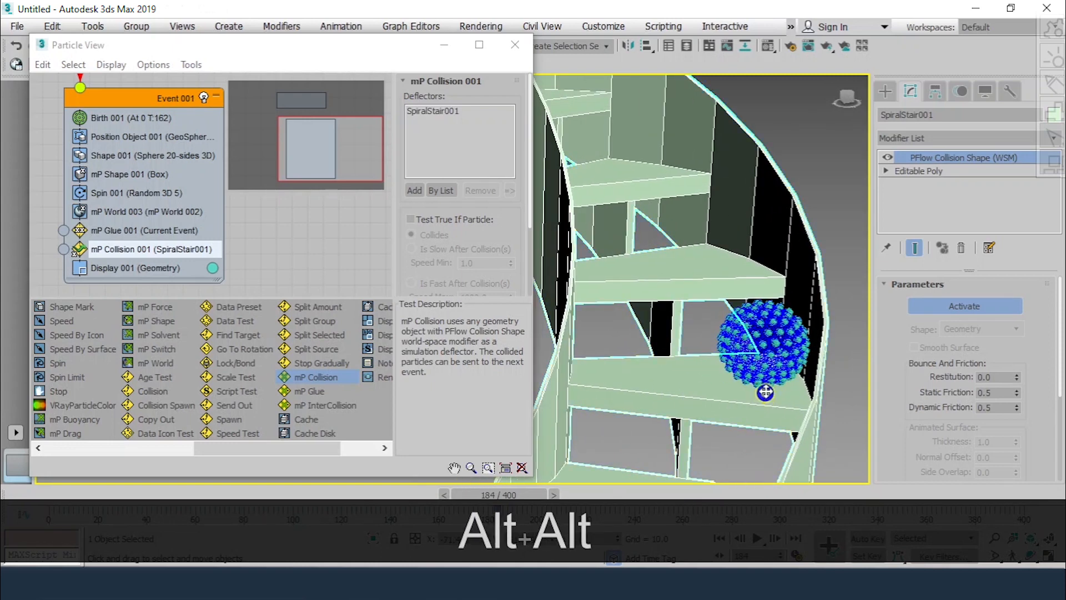
- Render the close-up perspective view at frame 184 to check for the particles, and close the rendered image
left_click(828, 44)
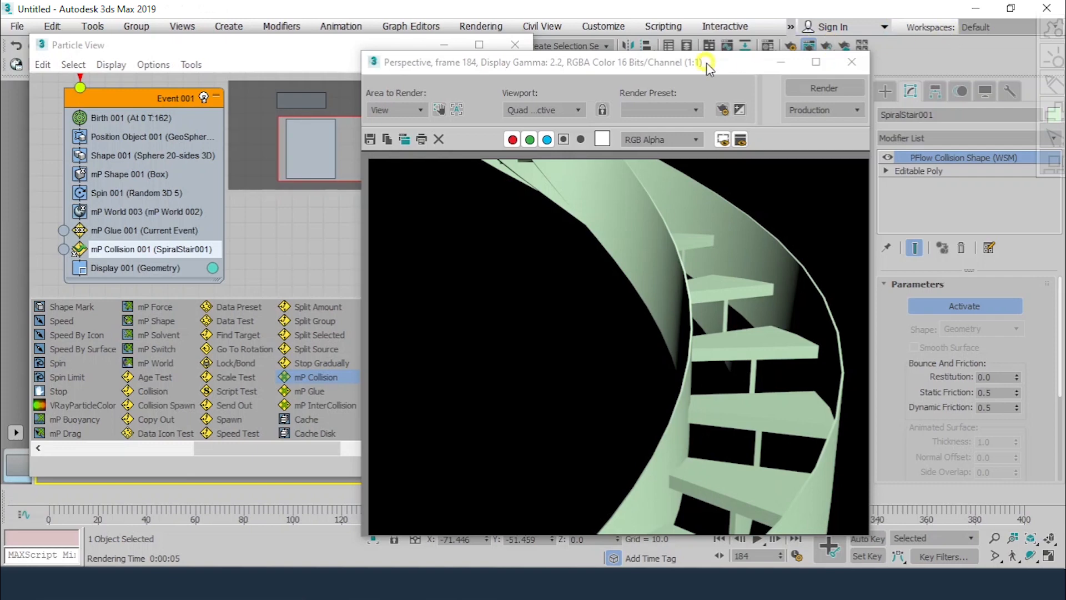
left_click_drag(701, 65, 449, 22)
scroll(431, 219, "down", 3)
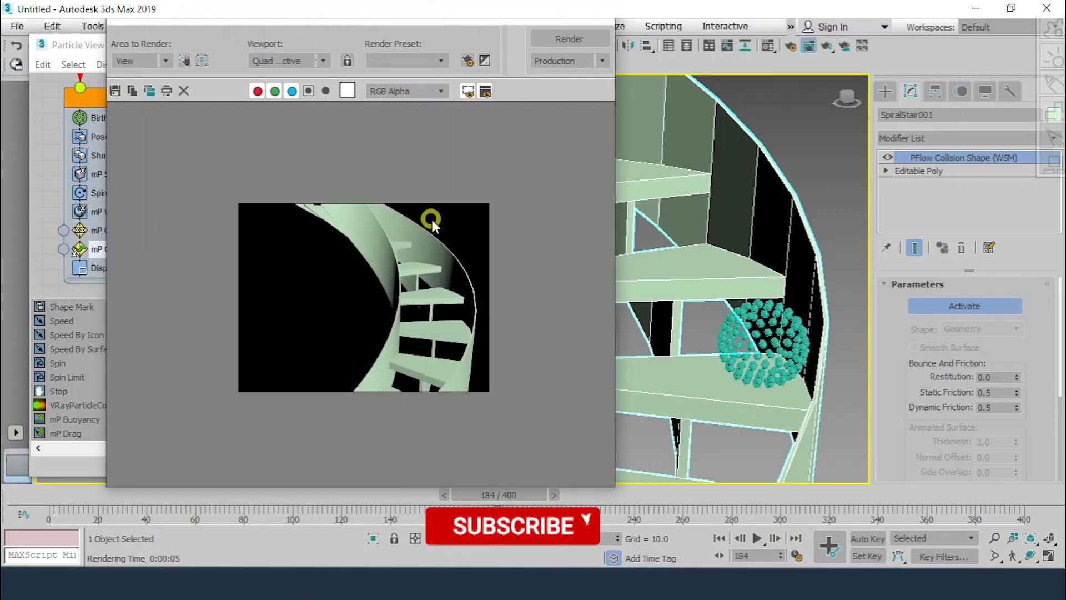
left_click(597, 25)
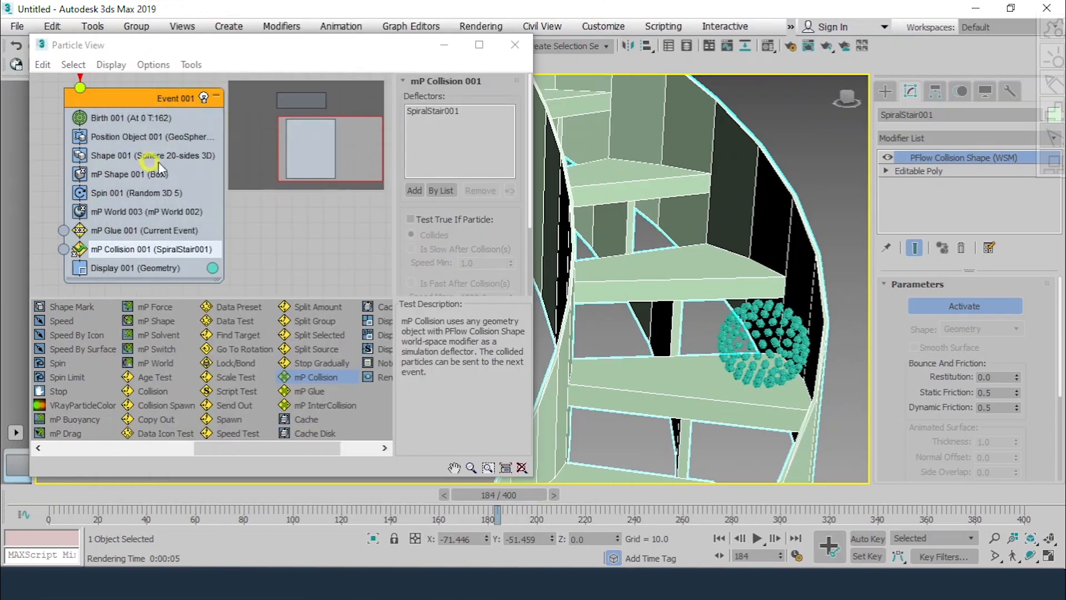
- Check the settings of the Render 001 operator in PF Source 001 and the Display 001 operator in Event 001
middle_click_drag(200, 155, 181, 257)
middle_click_drag(166, 162, 208, 161)
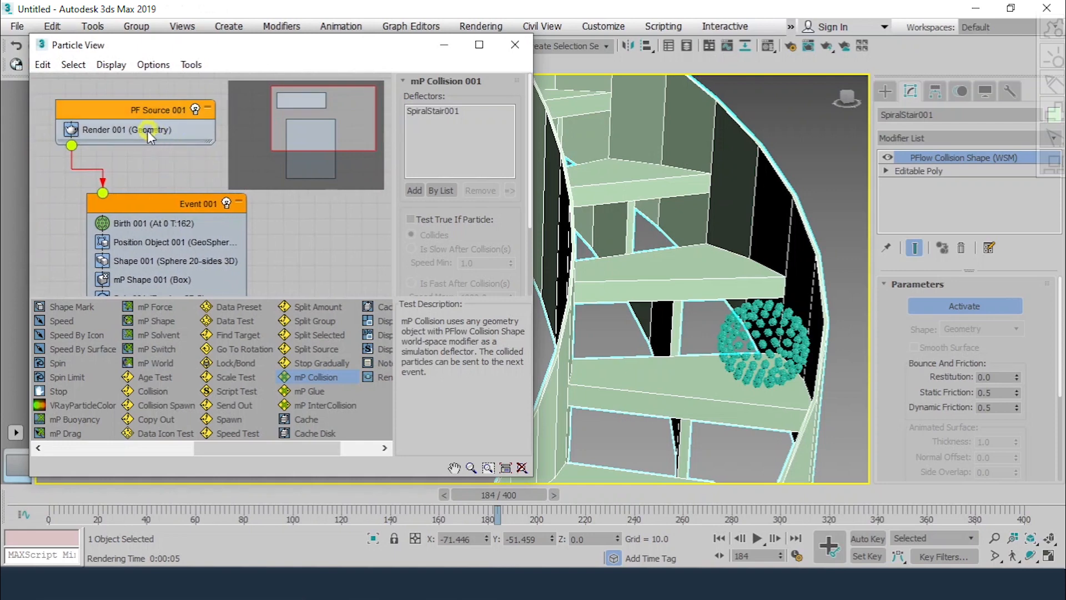
left_click(146, 131)
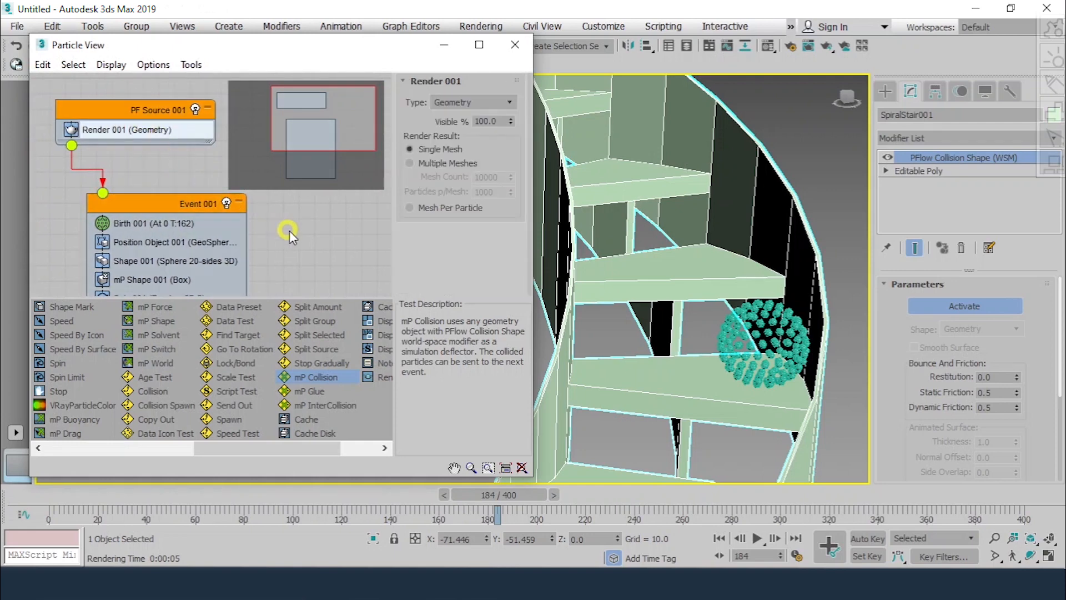
middle_click_drag(307, 245, 229, 192)
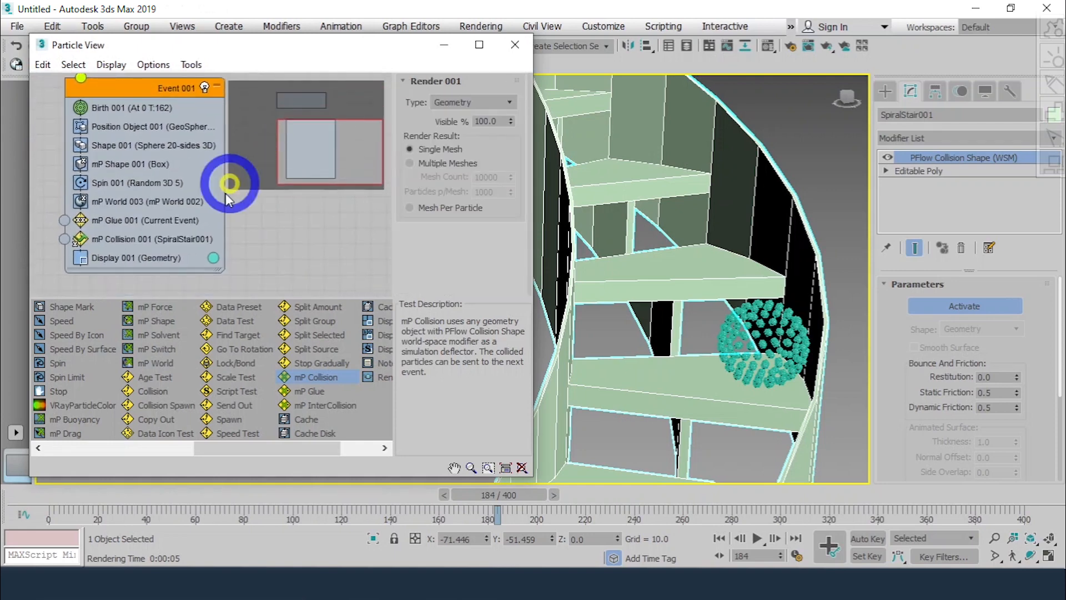
left_click(160, 258)
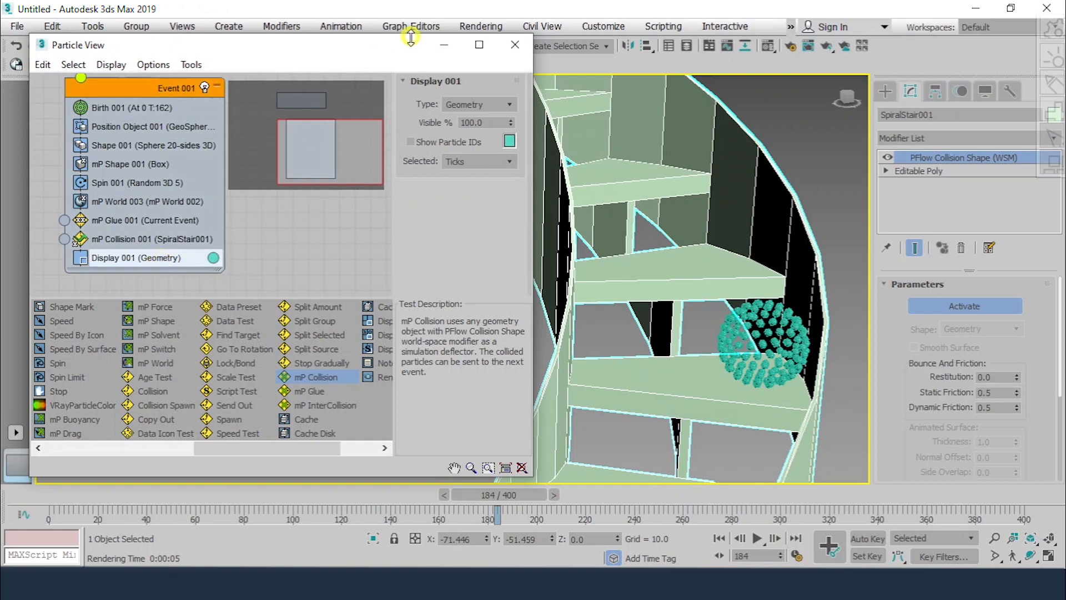
- Go to frame 109 and test-render the perspective view with the whole spiral stair in frame
left_click_drag(393, 51, 225, 46)
scroll(694, 280, "down", 5)
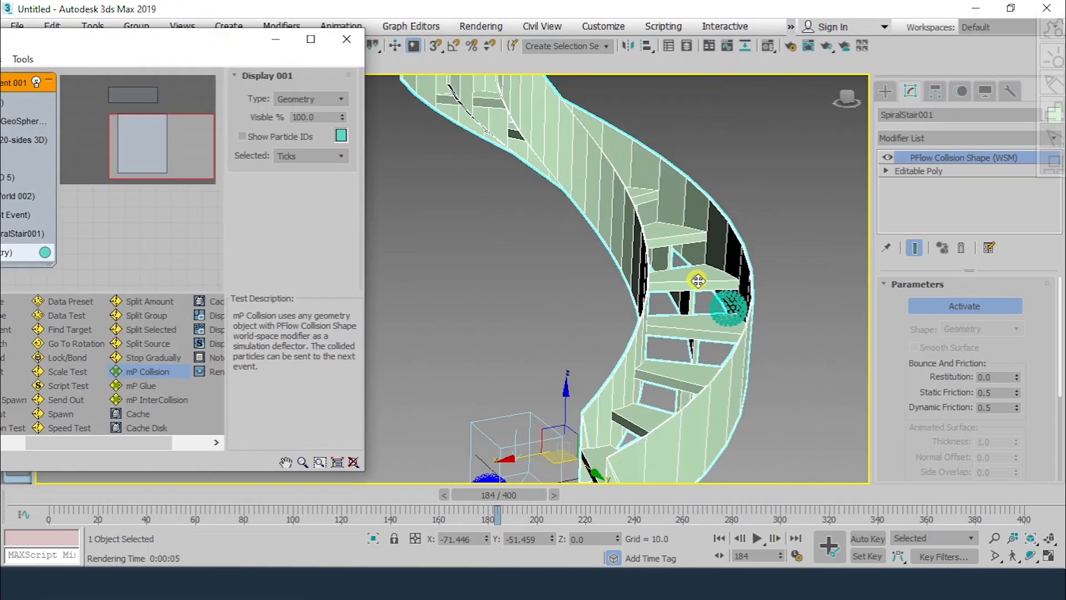
middle_click_drag(692, 278, 702, 317)
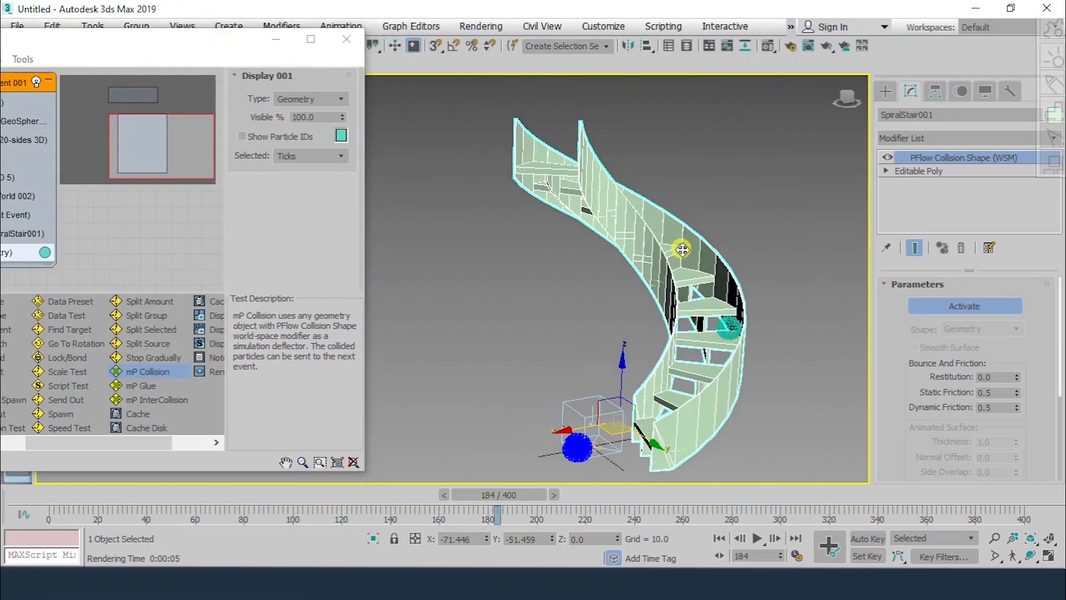
left_click_drag(501, 496, 471, 495)
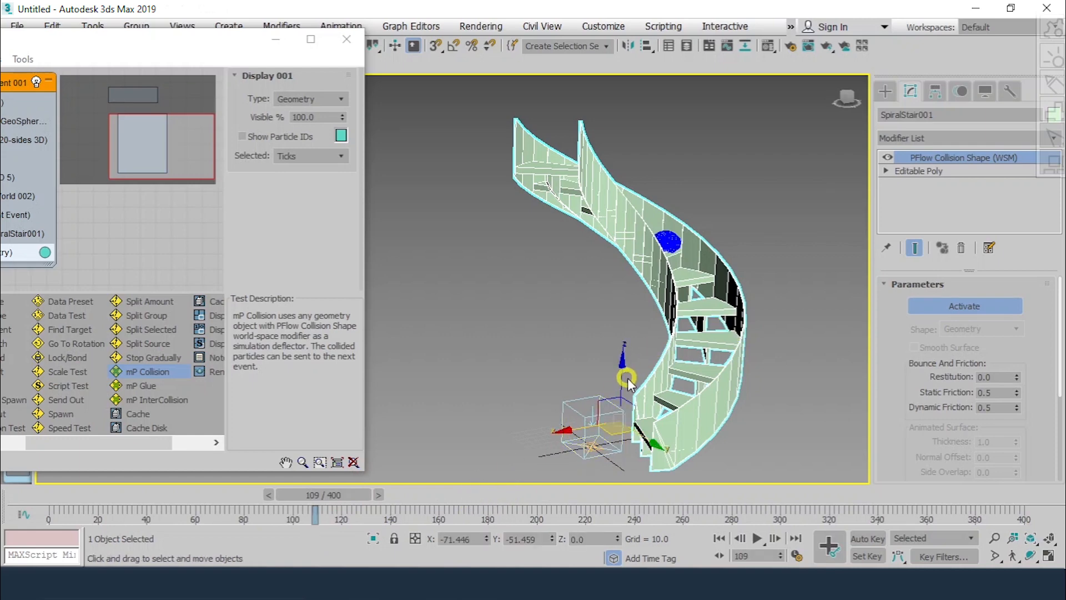
key("shift+q")
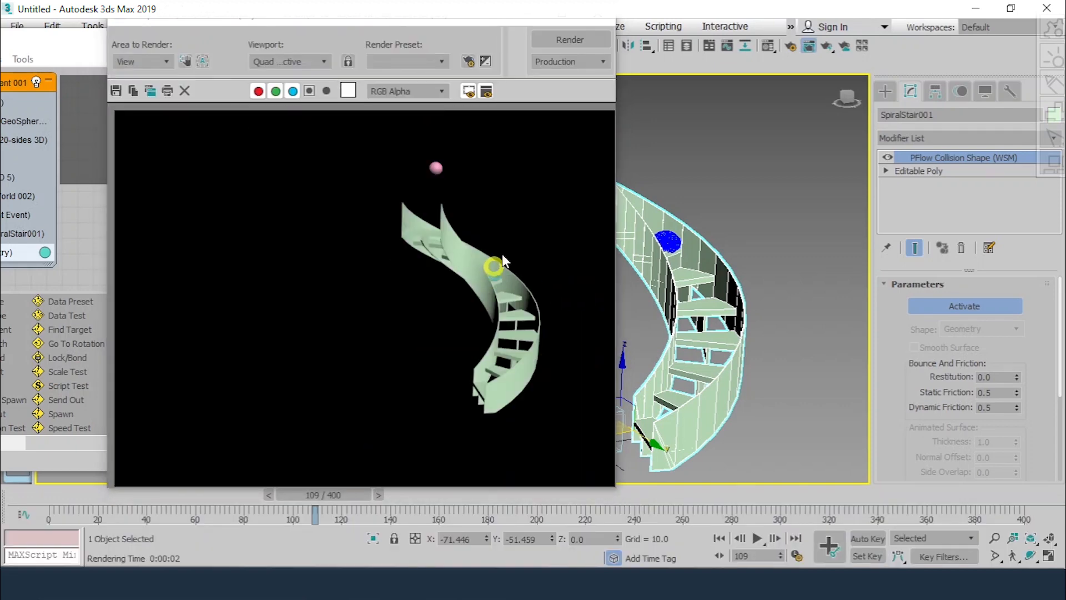
left_click(602, 20)
- Render a close-up of the particle ball on the stair at frame 109 and close the rendered image
scroll(692, 234, "up", 4)
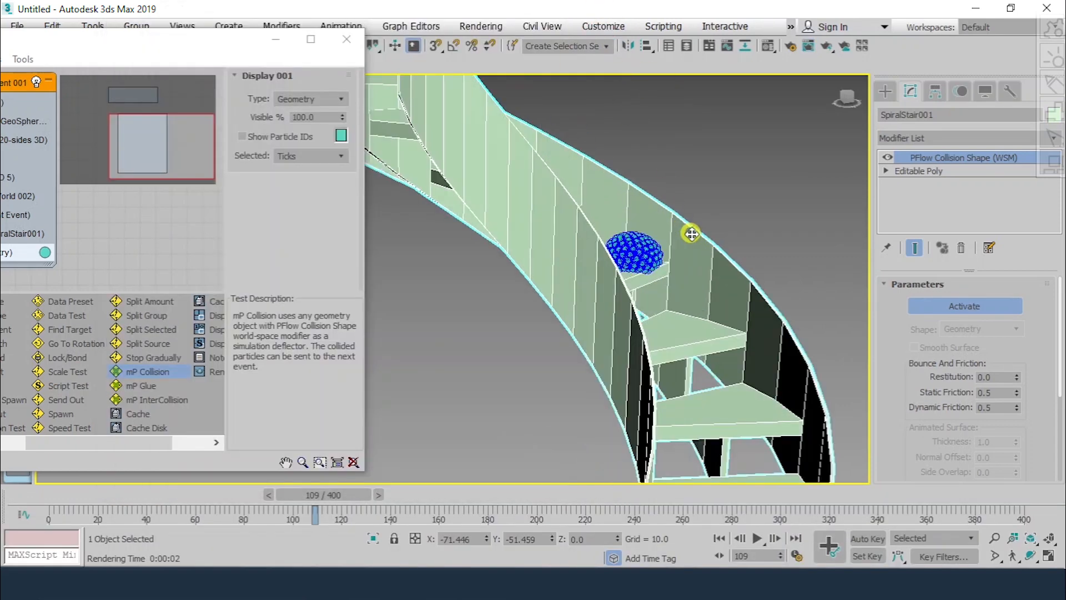
scroll(692, 234, "up", 2)
key("shift+q")
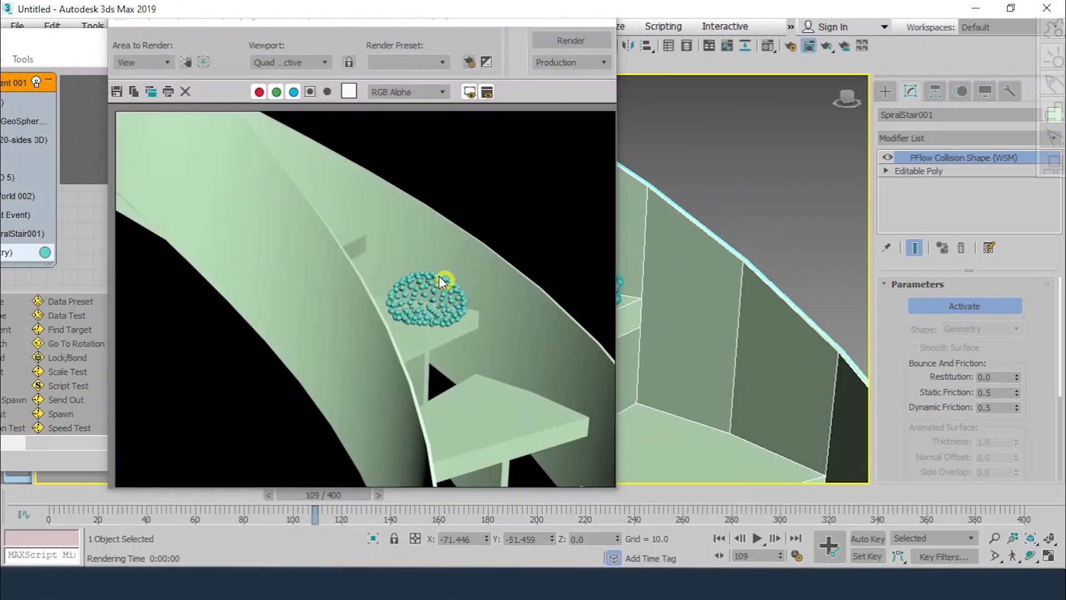
left_click(599, 21)
- Clone the GeoSphere above the stair in place as an independent copy named softbody object
scroll(625, 244, "down", 5)
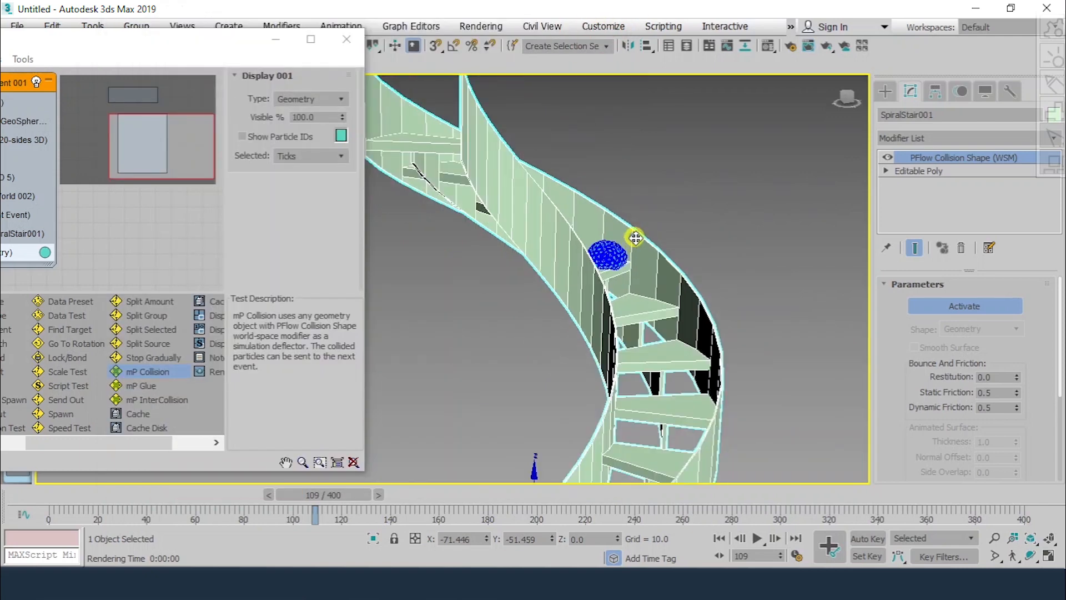
scroll(636, 236, "down", 5)
scroll(635, 223, "up", 3)
middle_click_drag(578, 205, 590, 253)
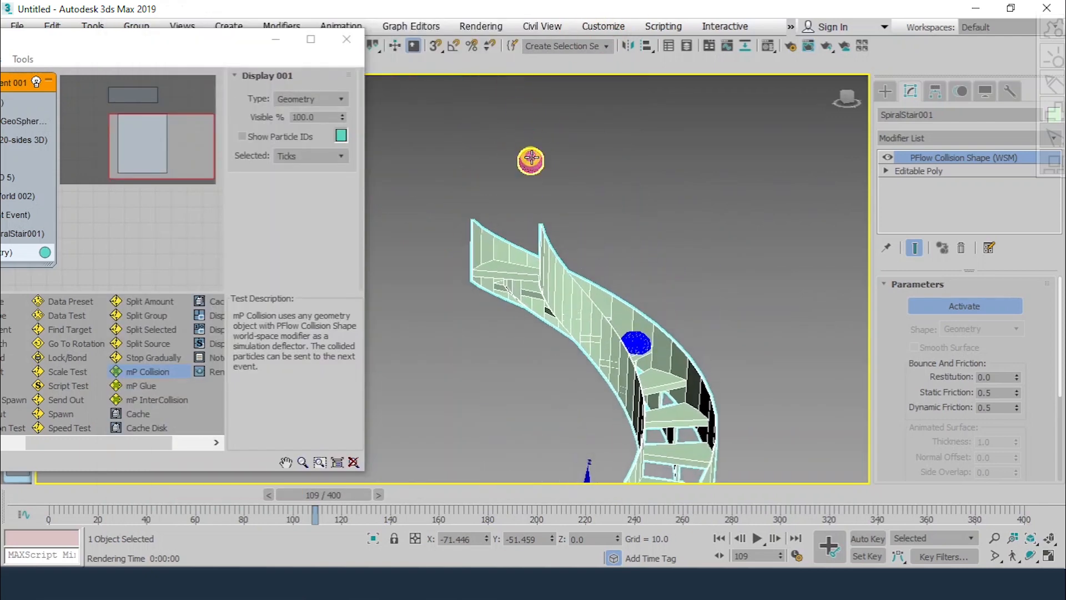
left_click(546, 165)
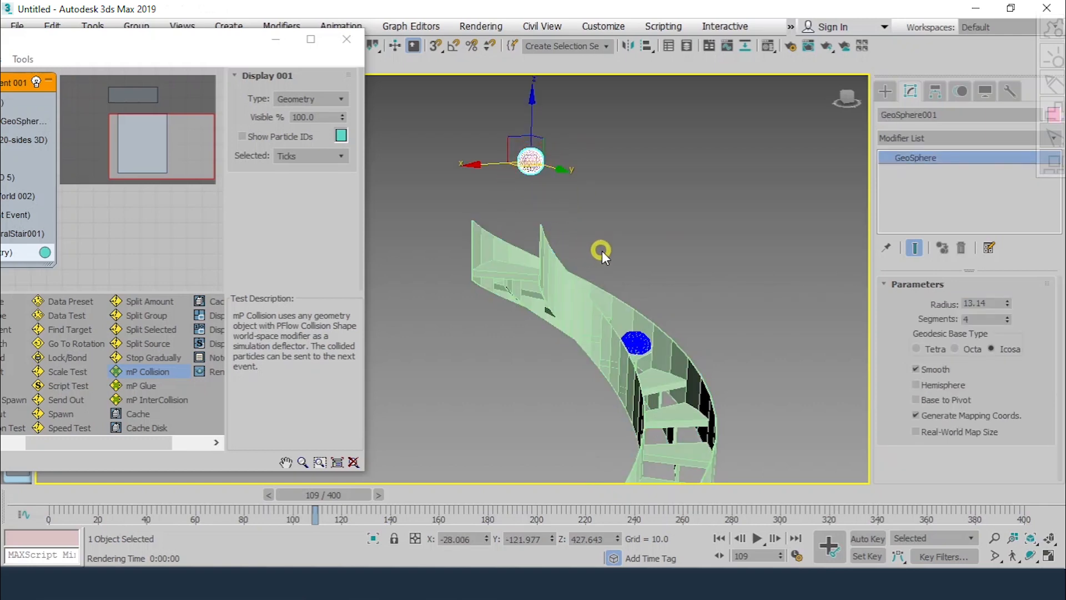
middle_click_drag(585, 185, 597, 240, "alt")
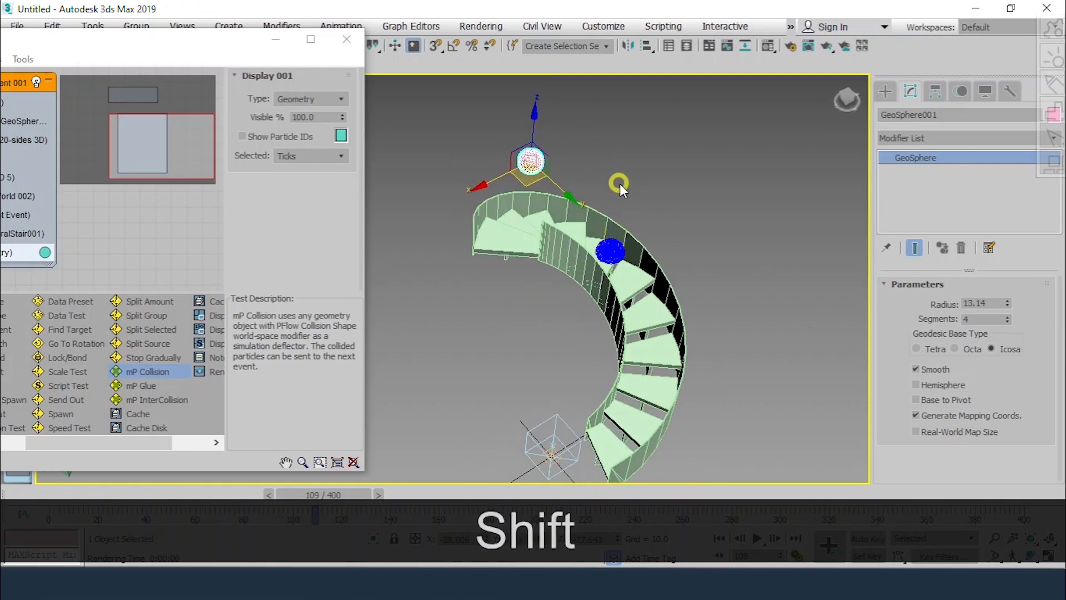
key("ctrl+v")
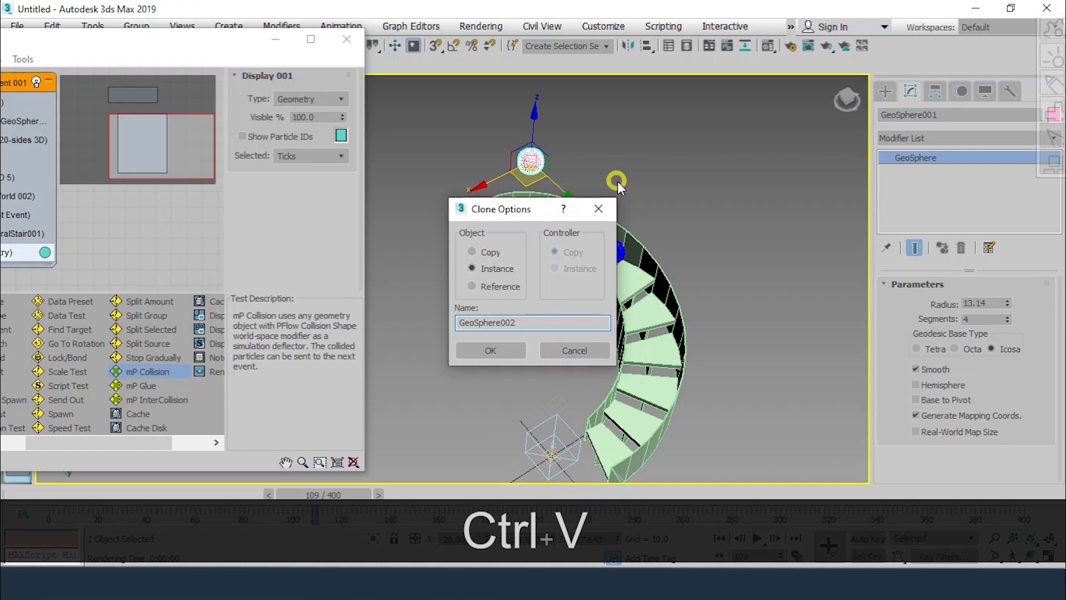
left_click(491, 255)
left_click_drag(519, 321, 438, 311)
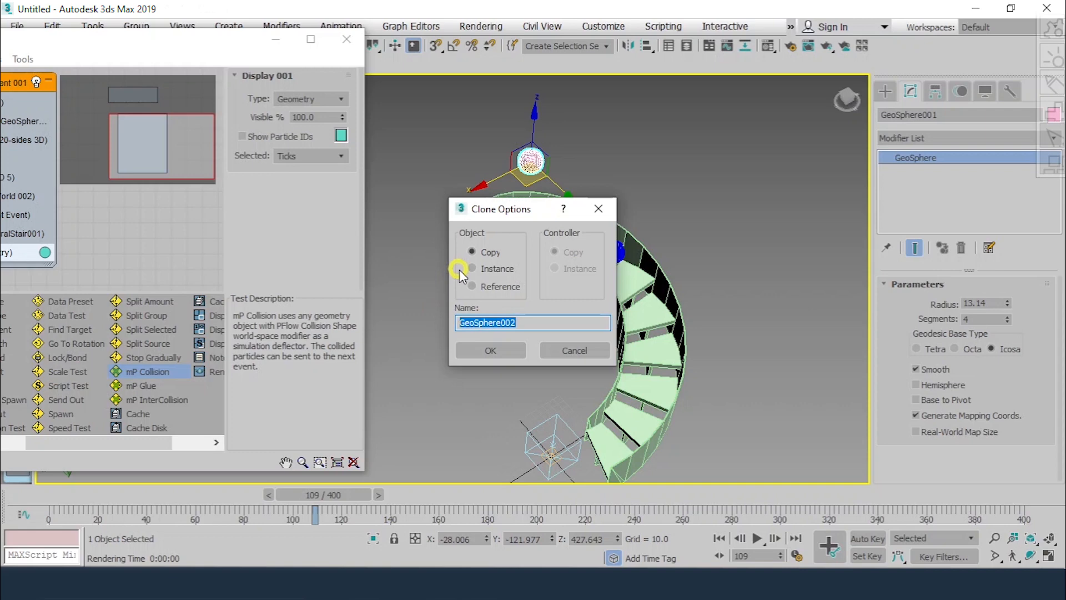
type("s")
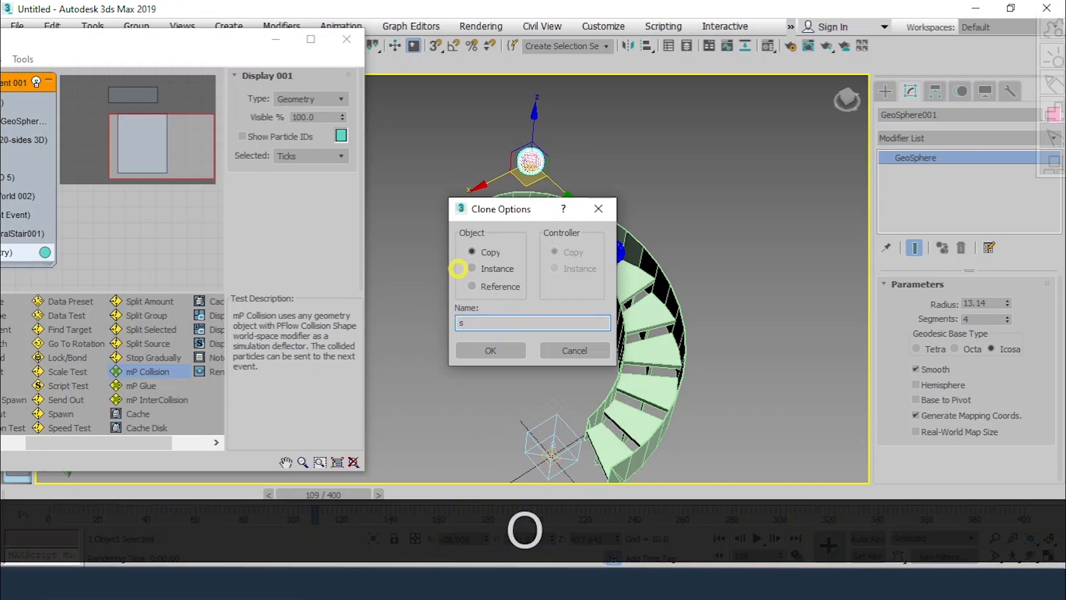
type("oftbody")
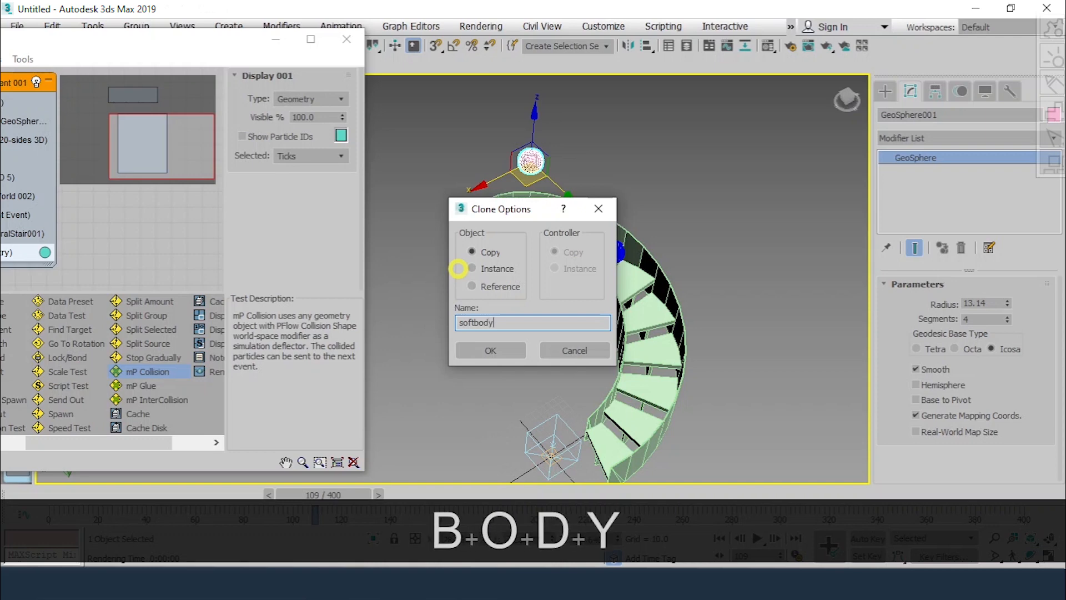
type(" ob")
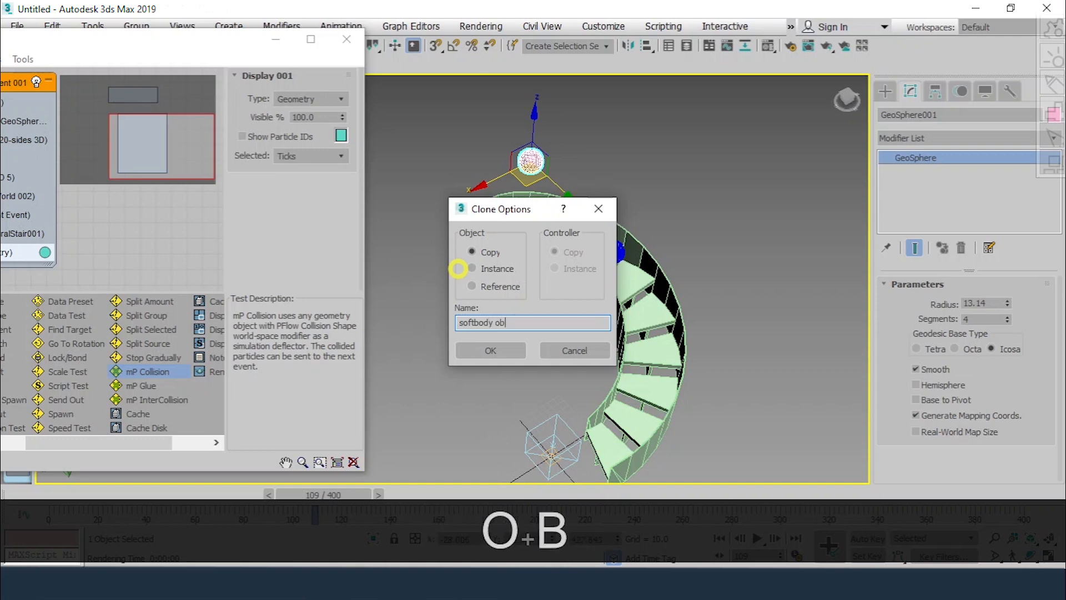
type("ject")
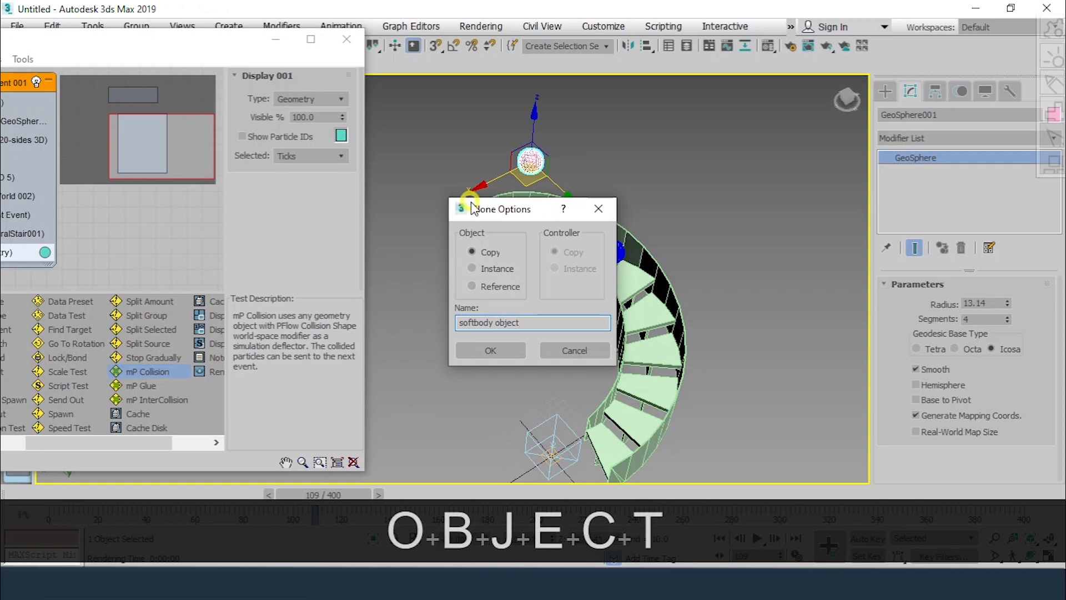
left_click(492, 349)
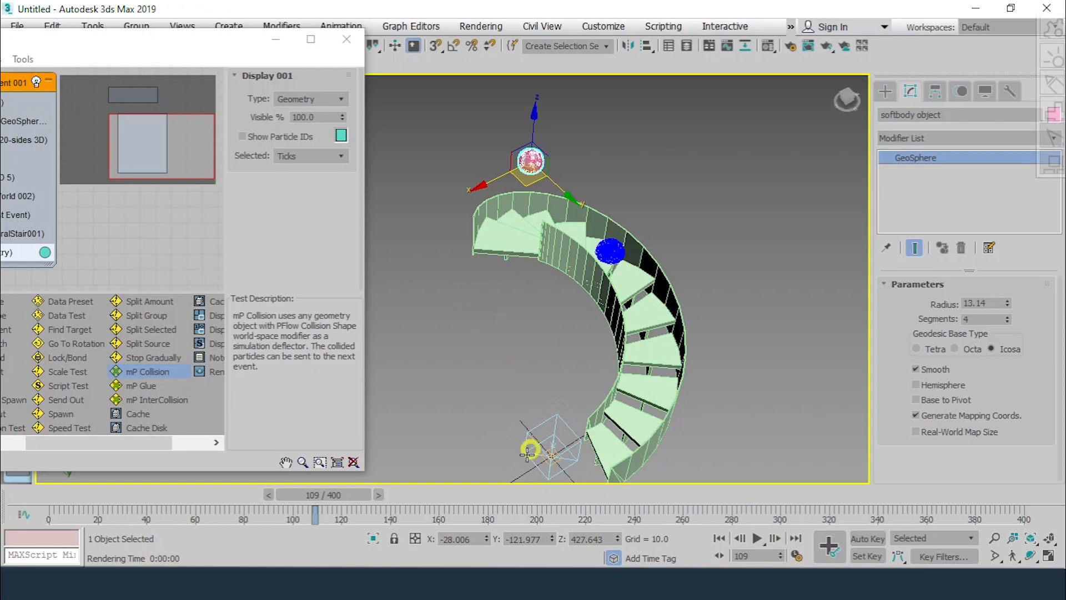
- Return to frame 0 and apply the Particle Skinner modifier to the softbody object
left_click(32, 498)
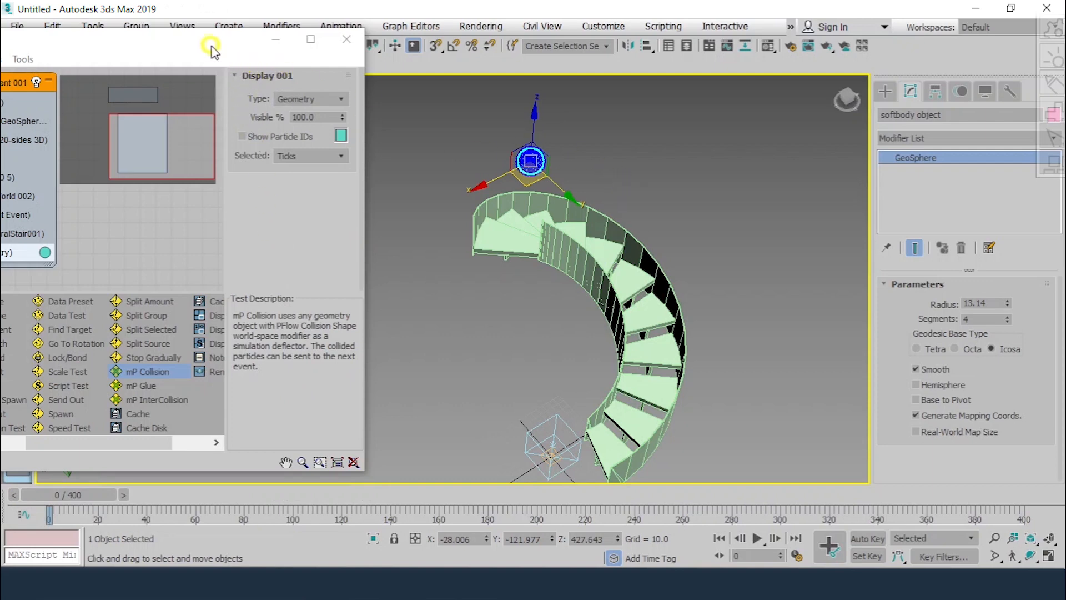
left_click_drag(210, 47, 317, 132)
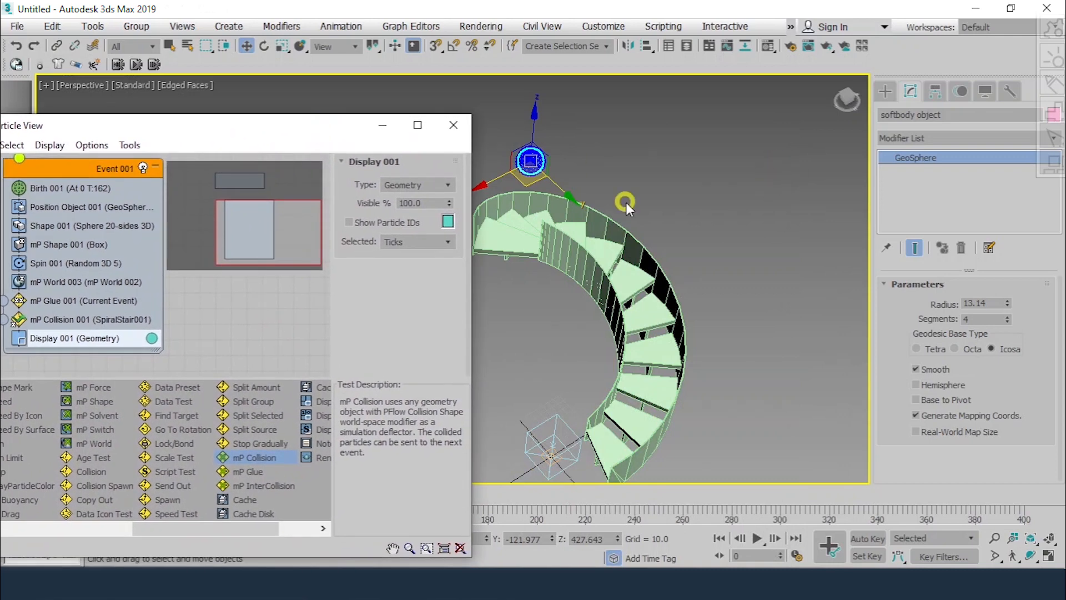
left_click(921, 140)
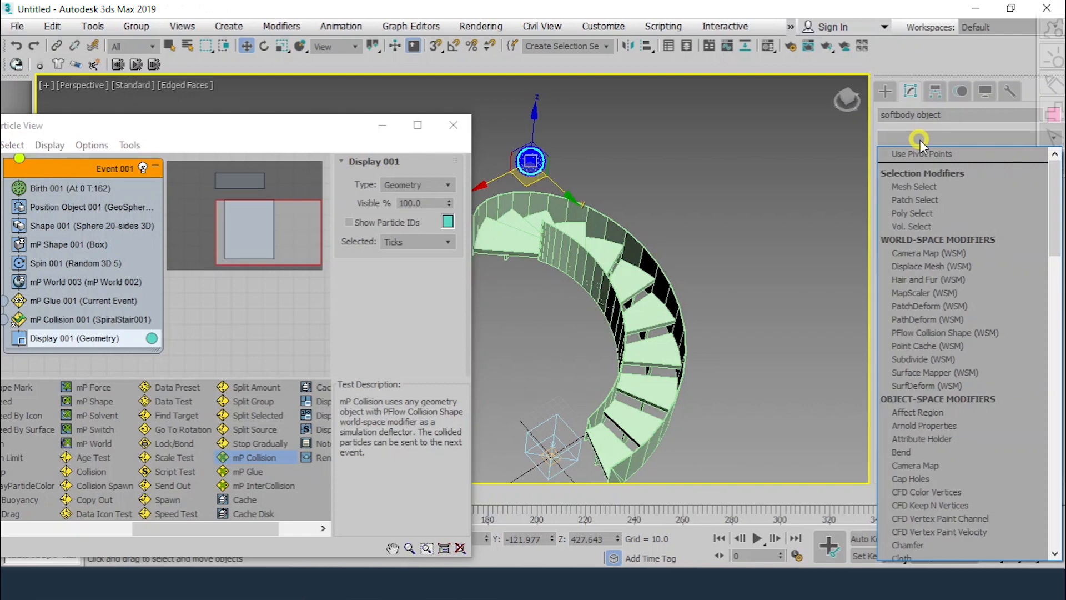
key("p")
key("p")
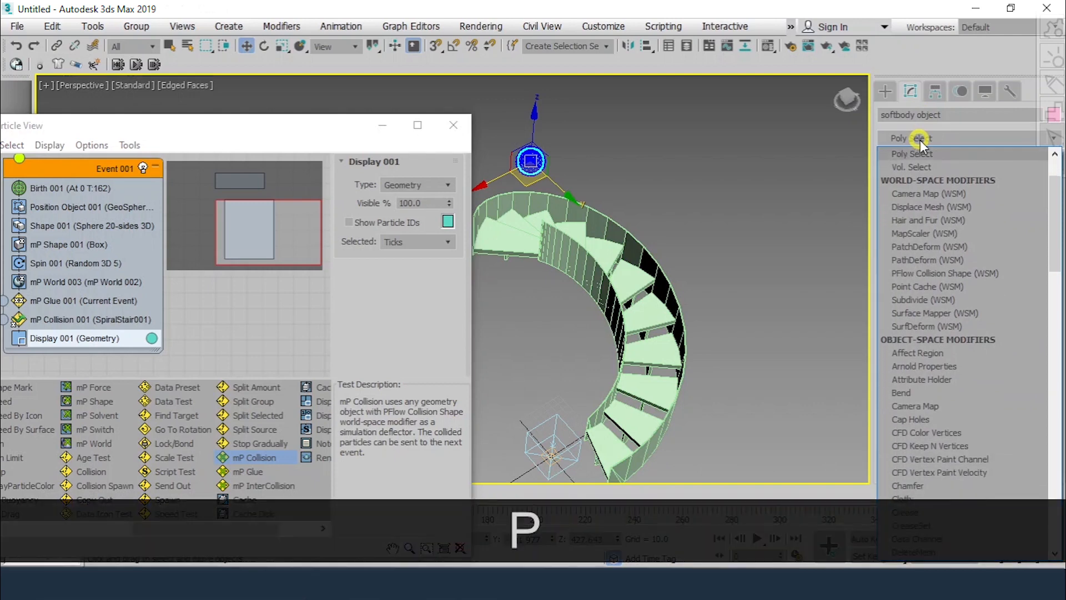
key("p")
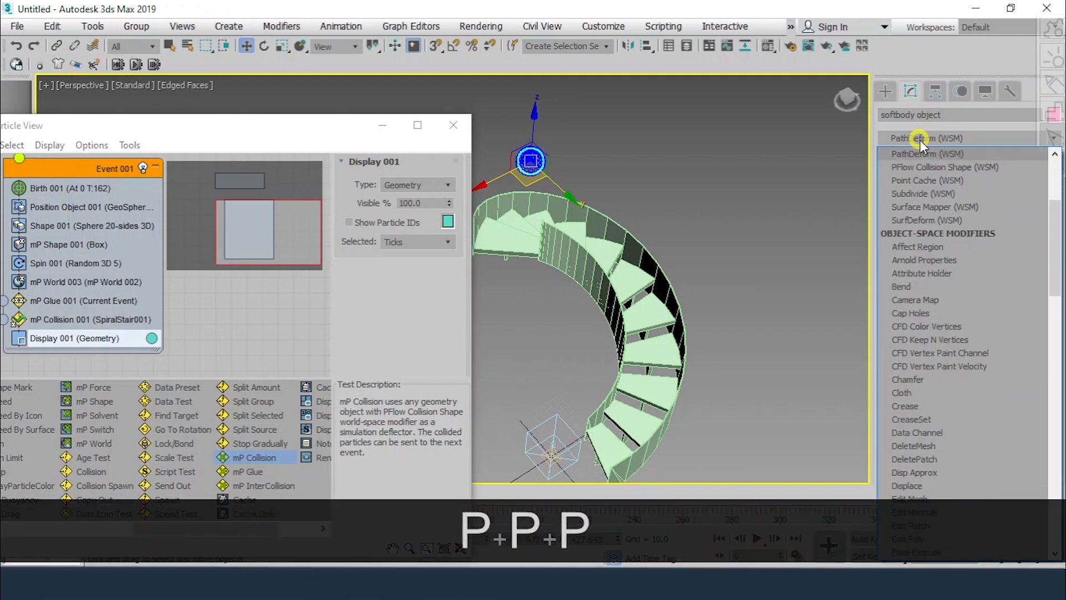
key("p")
key("p")
key("p")
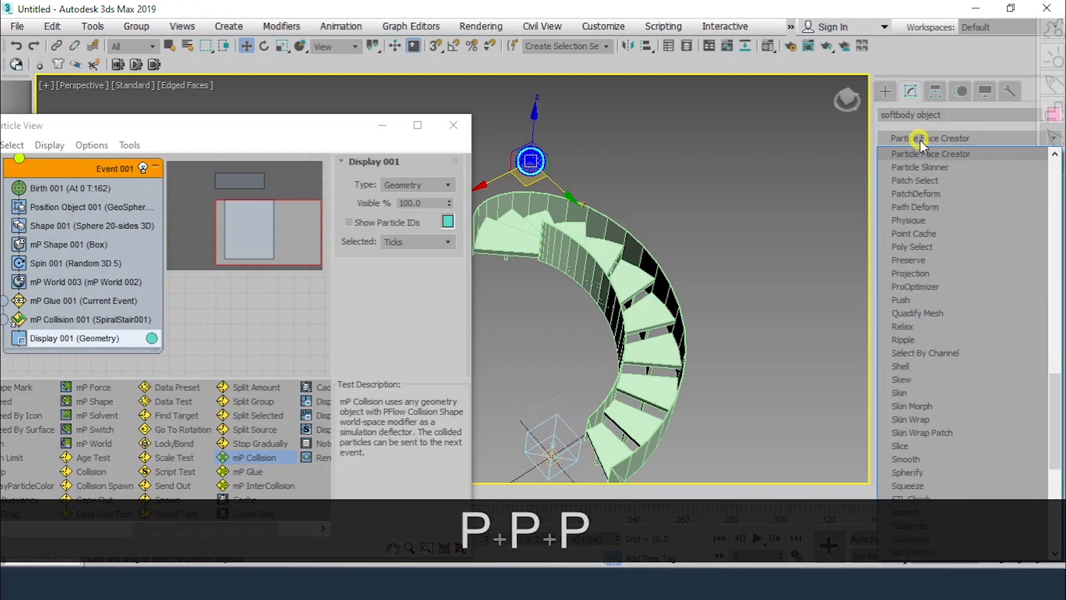
key("p")
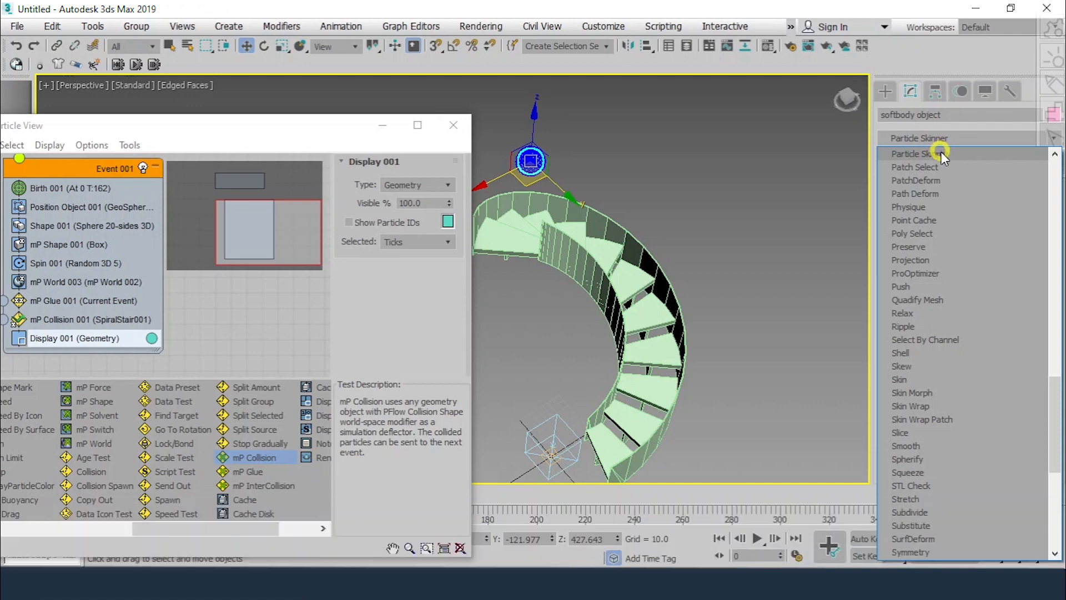
left_click(942, 152)
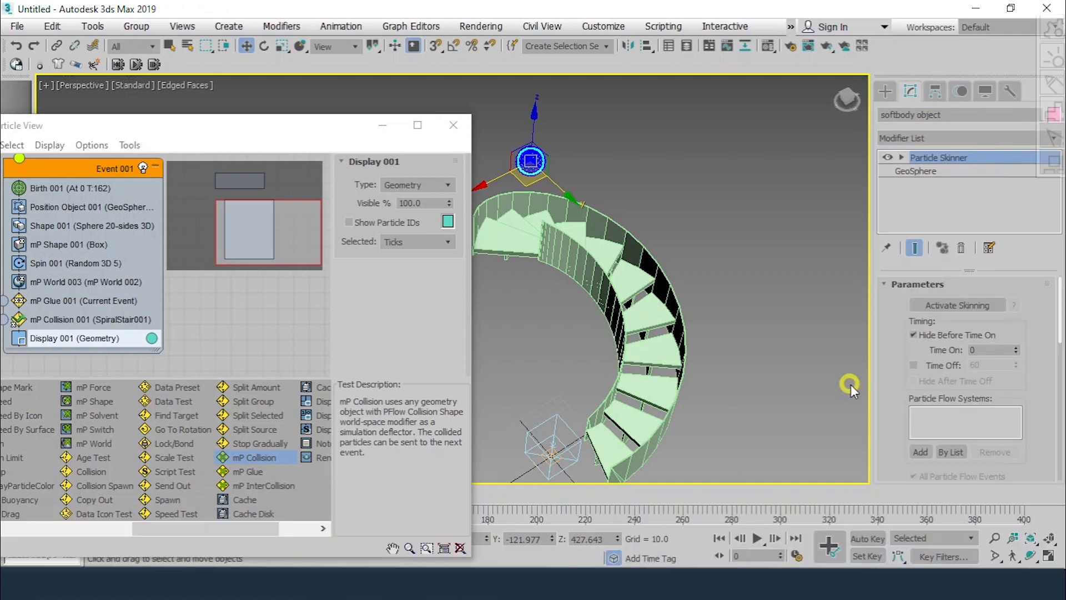
- Add PF Source 001 to the Particle Skinner's particle flow systems and activate skinning
left_click_drag(906, 352, 905, 296)
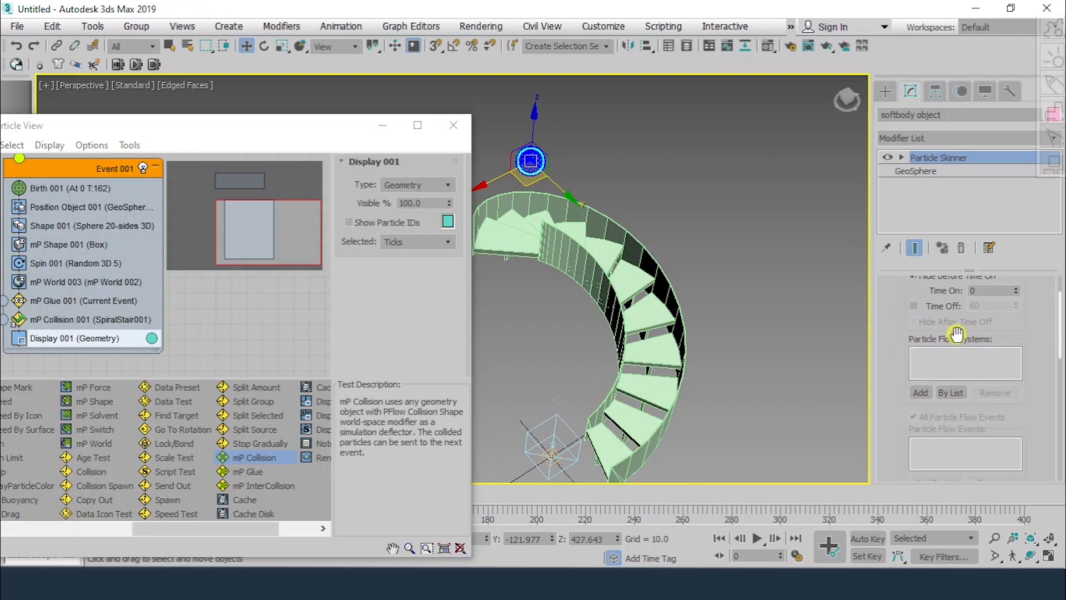
left_click(945, 393)
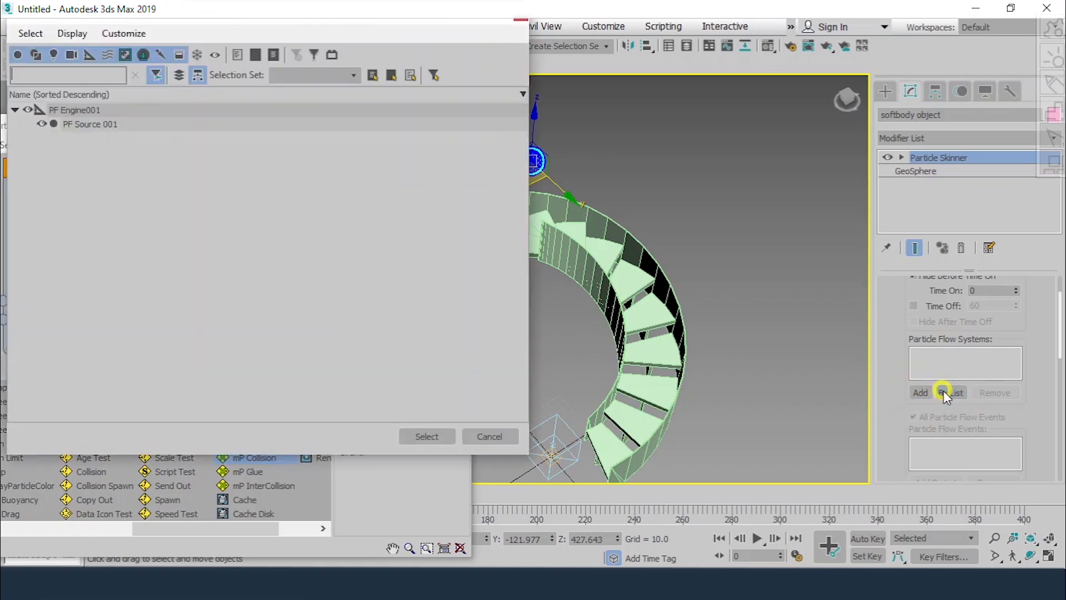
left_click(78, 125)
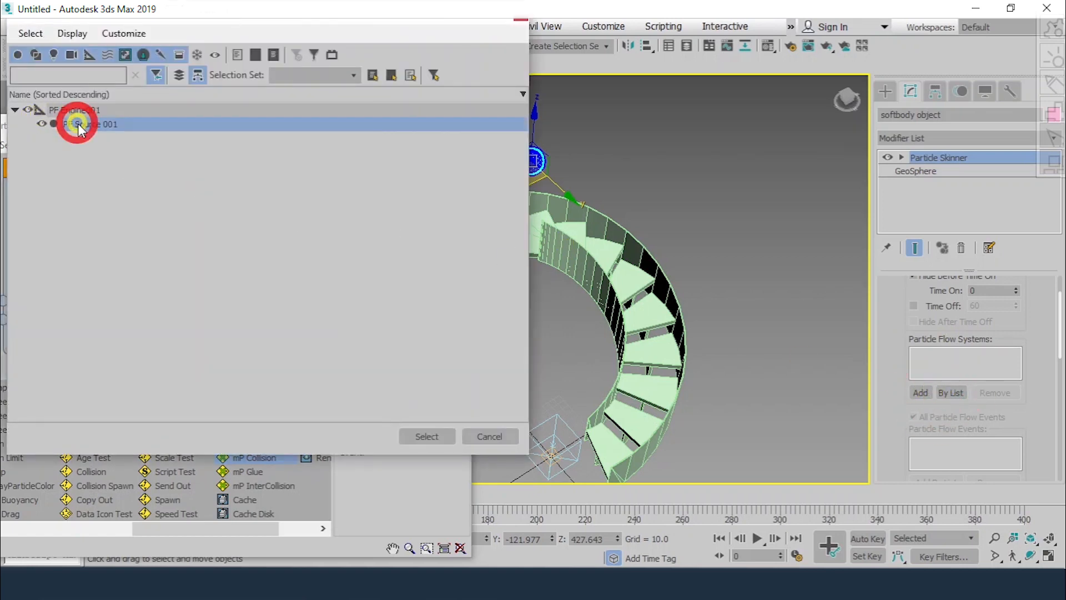
left_click(426, 436)
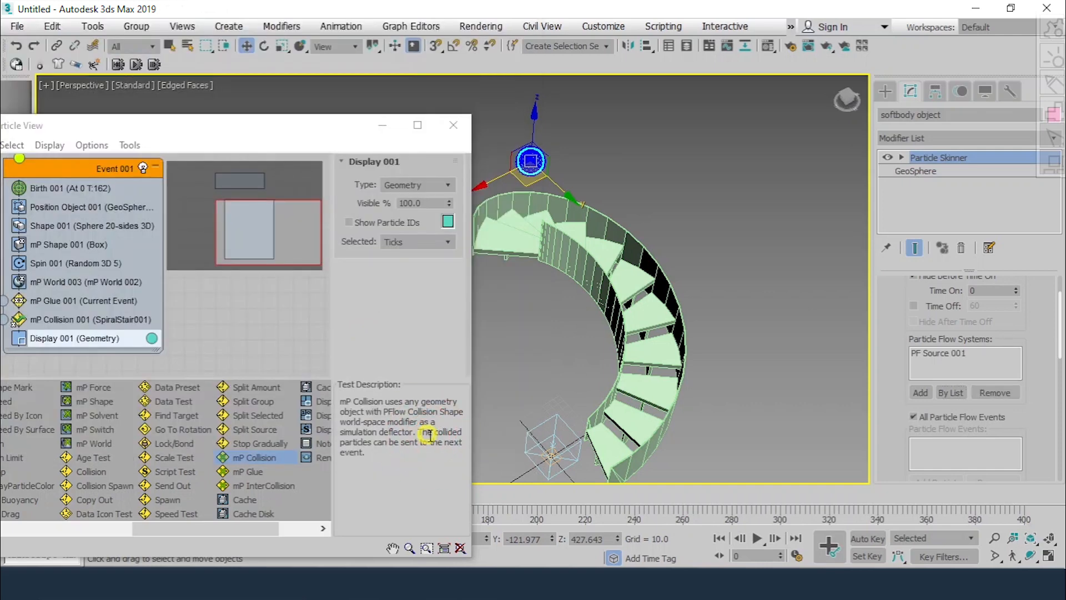
left_click_drag(893, 321, 907, 381)
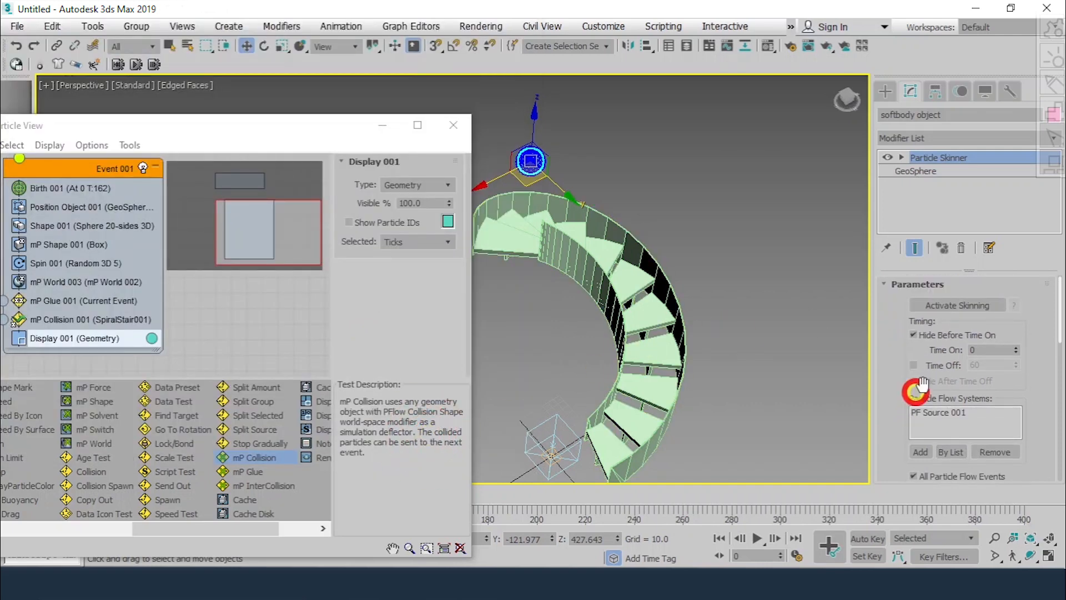
left_click(958, 305)
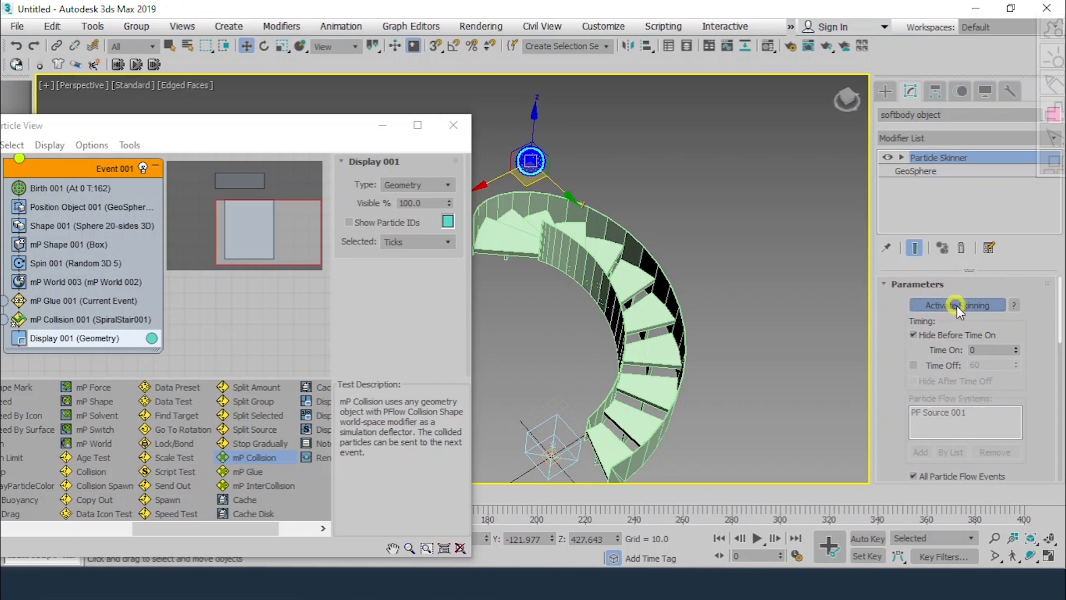
- Select GeoSphere001 by name and hide it
middle_click_drag(767, 312, 743, 282, "alt")
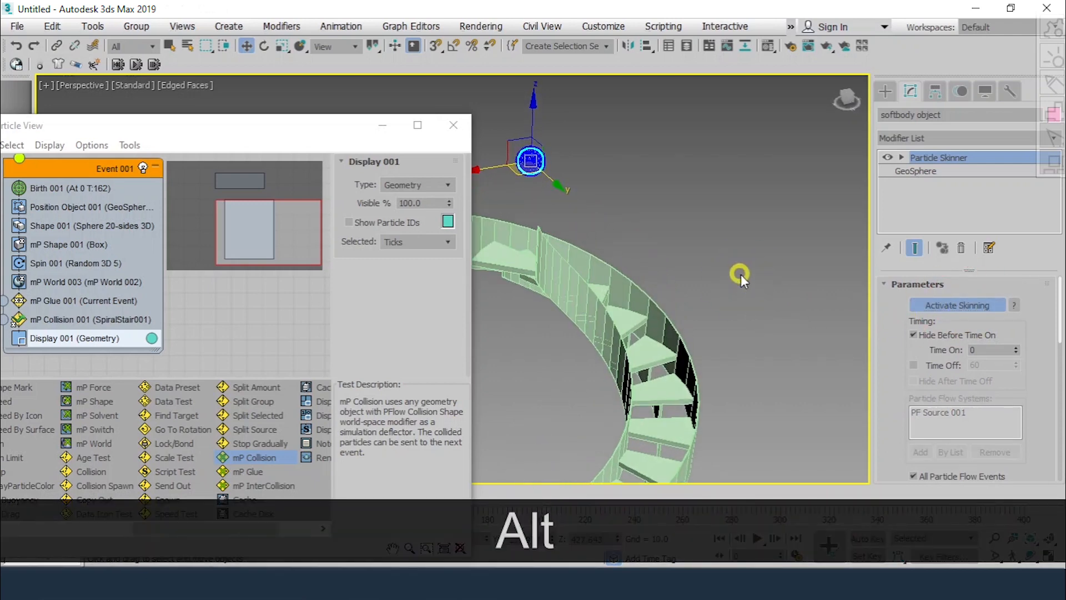
key("h")
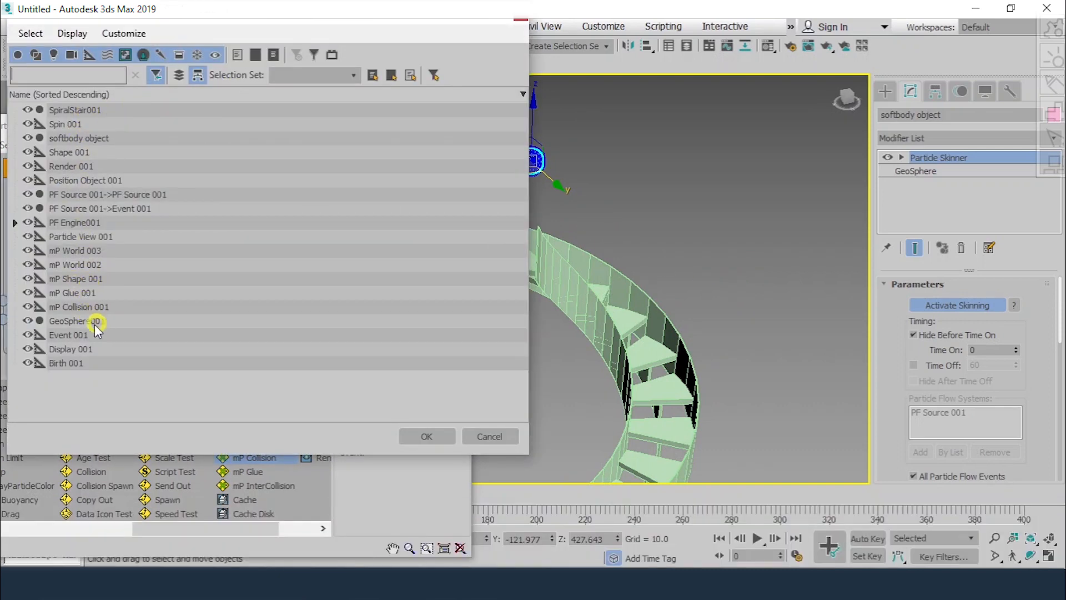
left_click(88, 321)
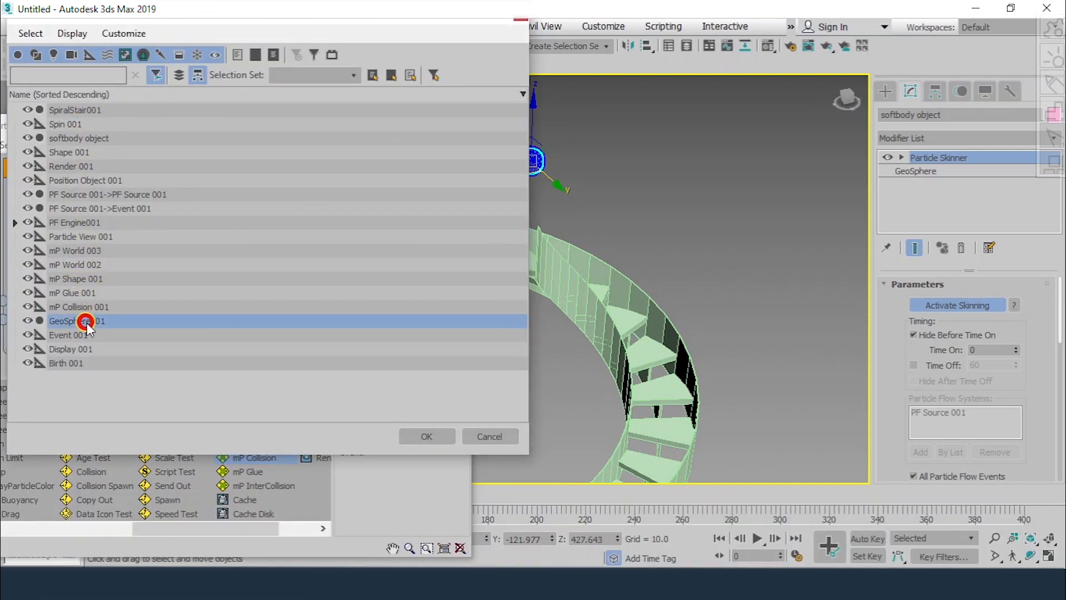
left_click(427, 437)
right_click(658, 171)
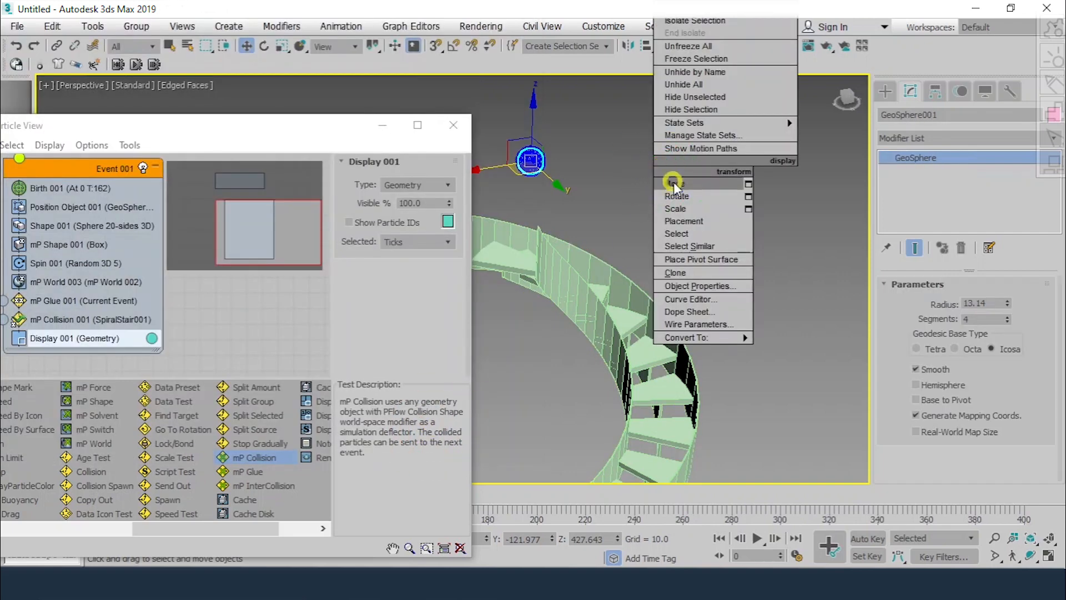
left_click(694, 110)
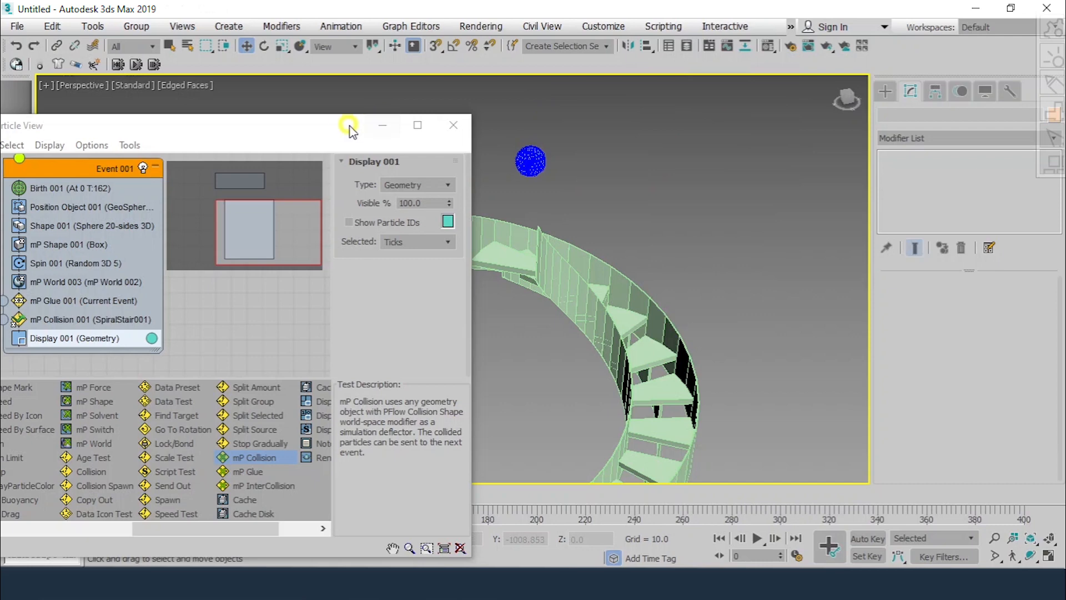
- Play the simulation down the spiral stair and turn off edged faces in the perspective view
left_click_drag(326, 130, 148, 120)
middle_click_drag(599, 288, 686, 292, "alt")
left_click(758, 539)
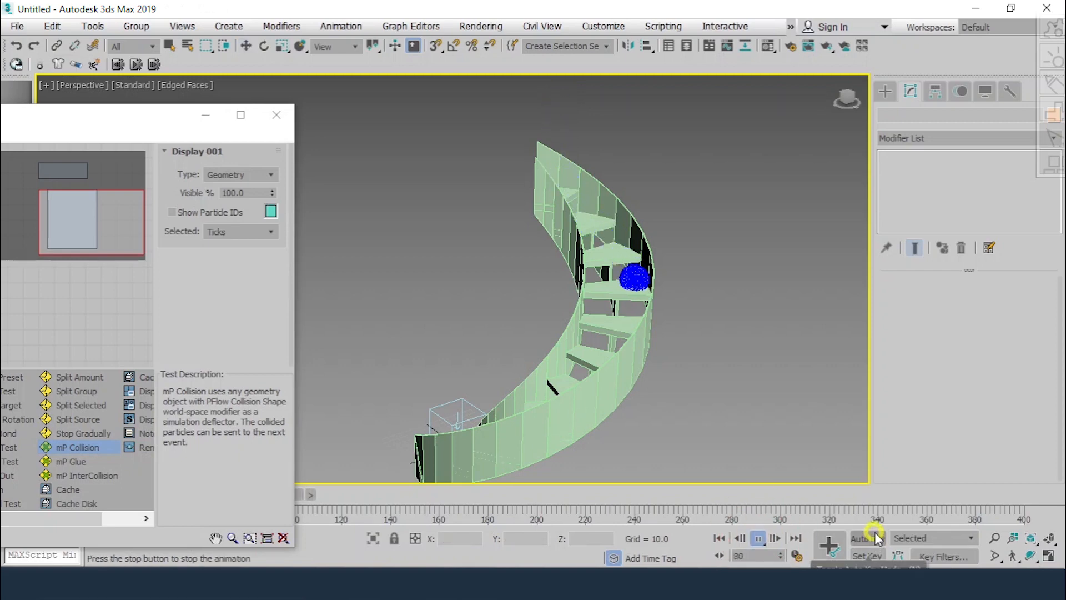
key("F4")
key("F4")
key("F4")
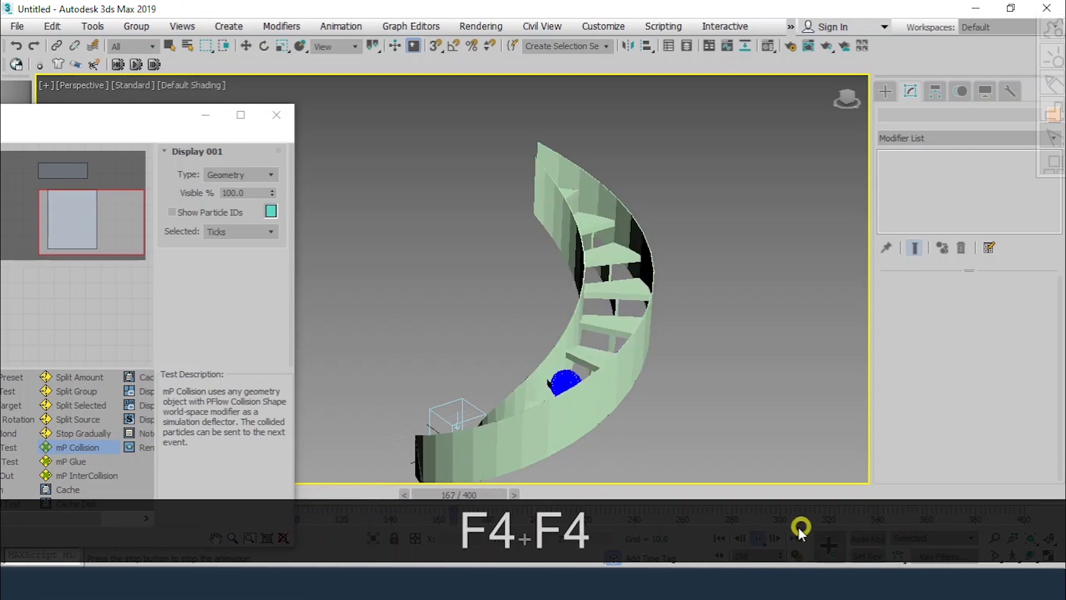
- Stop at frame 226 and examine the skinned softbody object and its surrounding particles up close
middle_click_drag(648, 471, 728, 455, "alt")
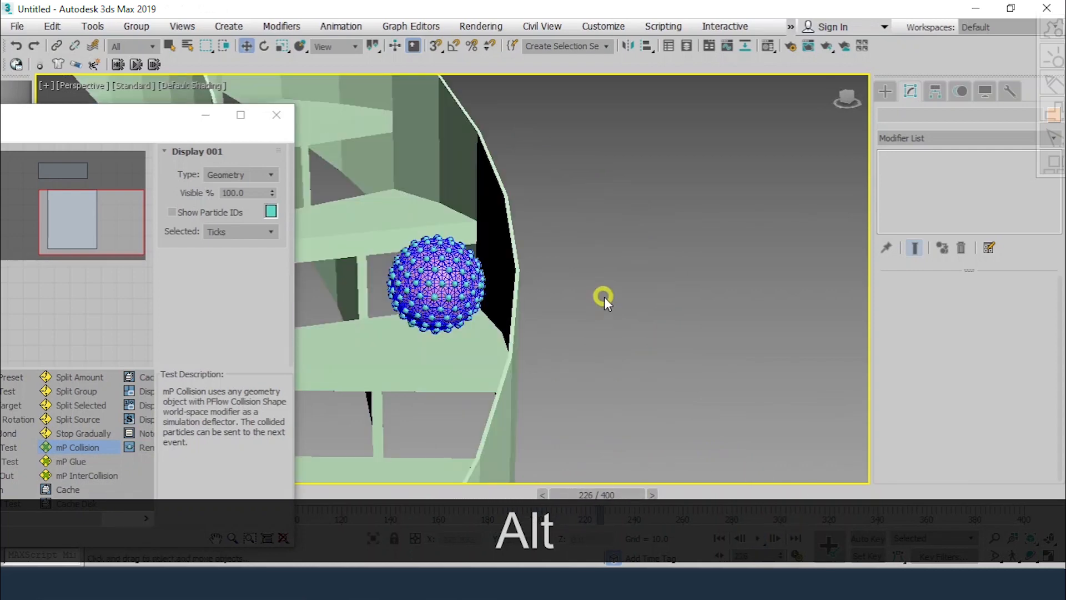
middle_click_drag(604, 297, 681, 304, "alt")
scroll(707, 309, "up", 3)
scroll(681, 304, "up", 3)
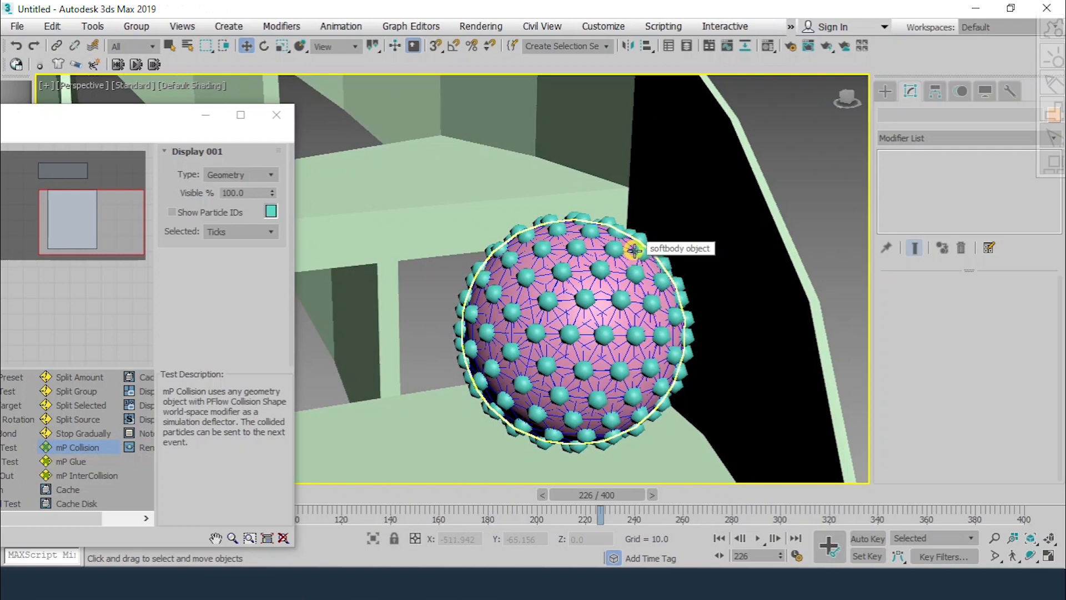
key("shift+2")
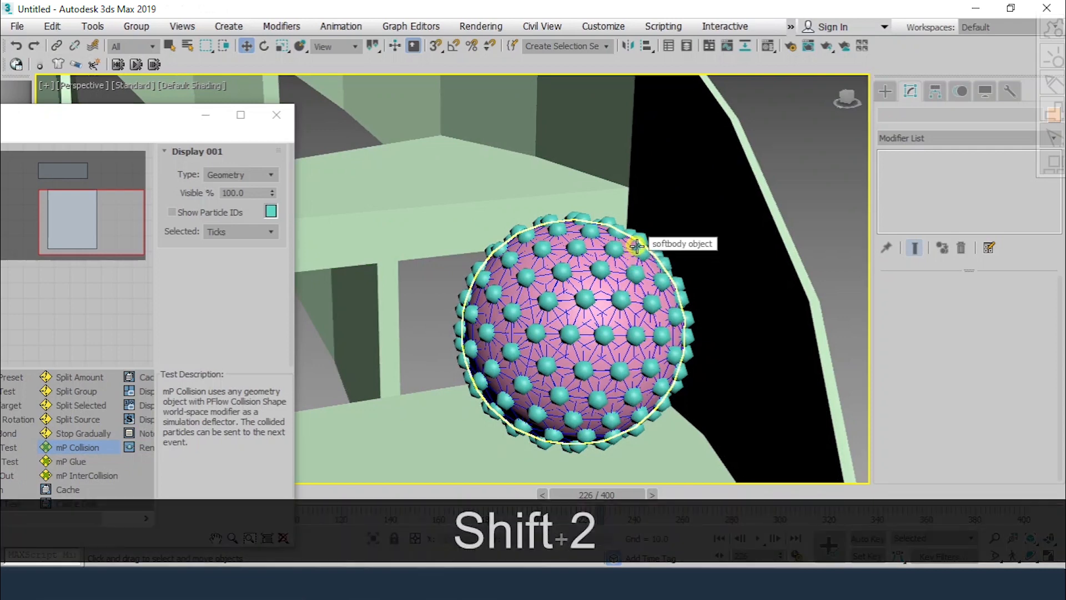
- Render the perspective view at frame 226, turn on safe frames and render the wider view again
key("shift+q")
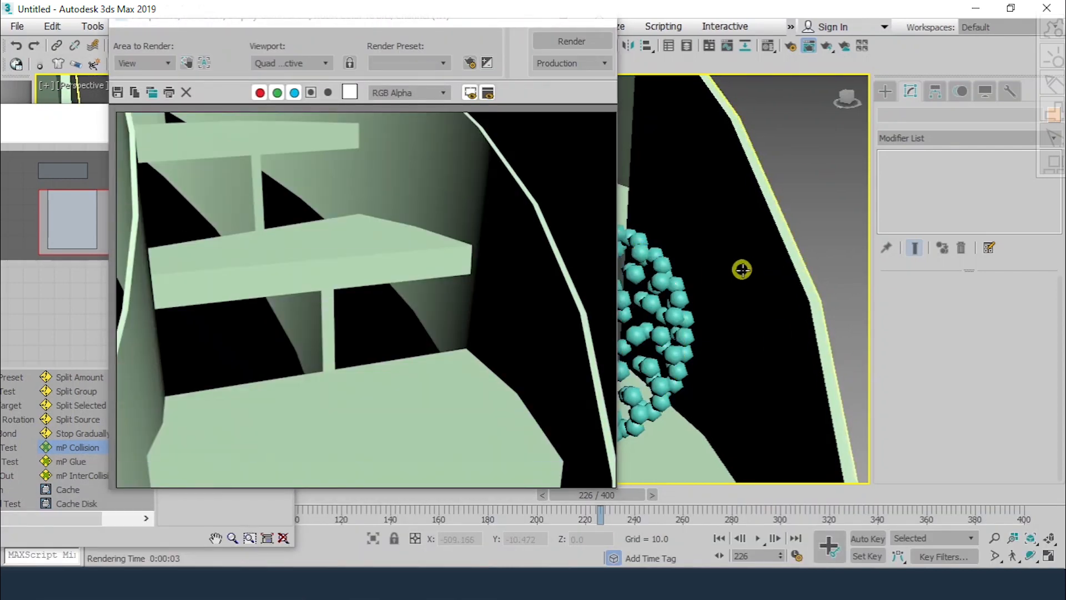
left_click(598, 18)
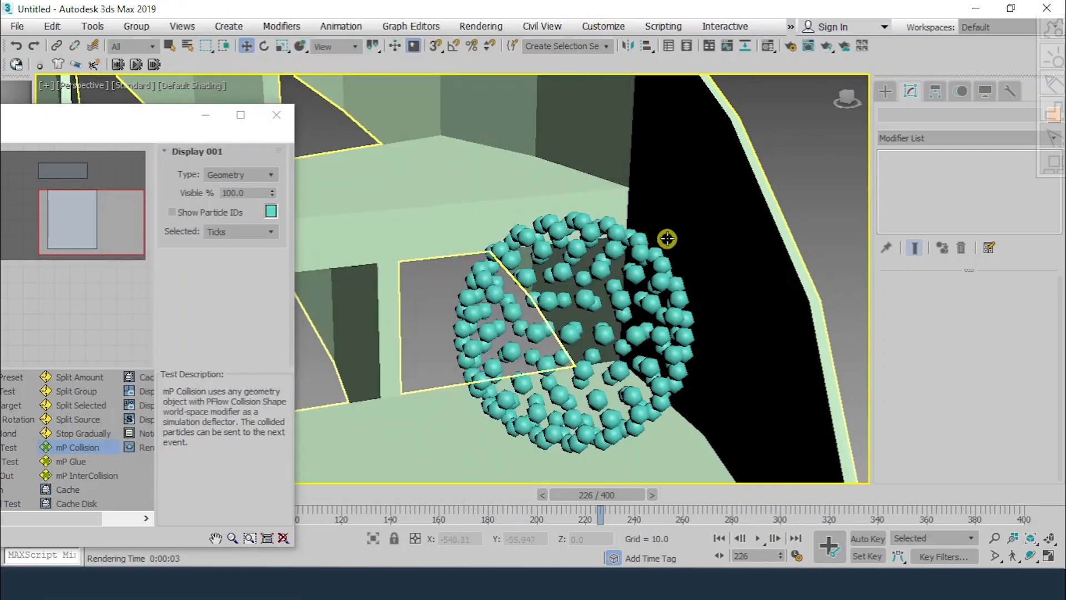
key("shift+f")
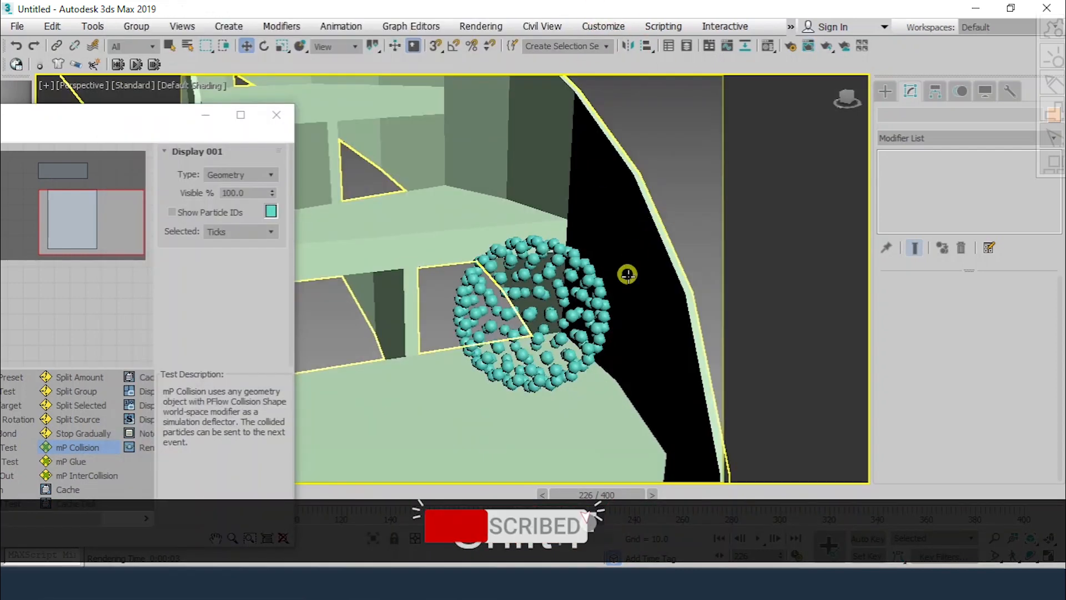
scroll(628, 270, "down", 3)
key("shift+q")
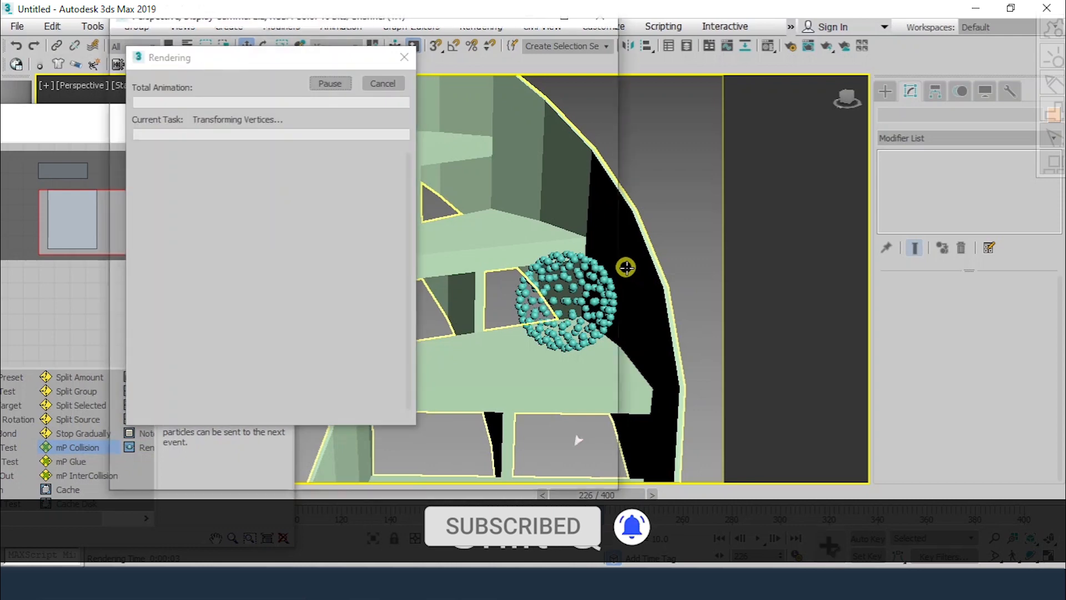
left_click(600, 16)
- Review the mP Collision 001, mP Glue 001 and Display 001 settings in Event 001
left_click_drag(166, 118, 341, 48)
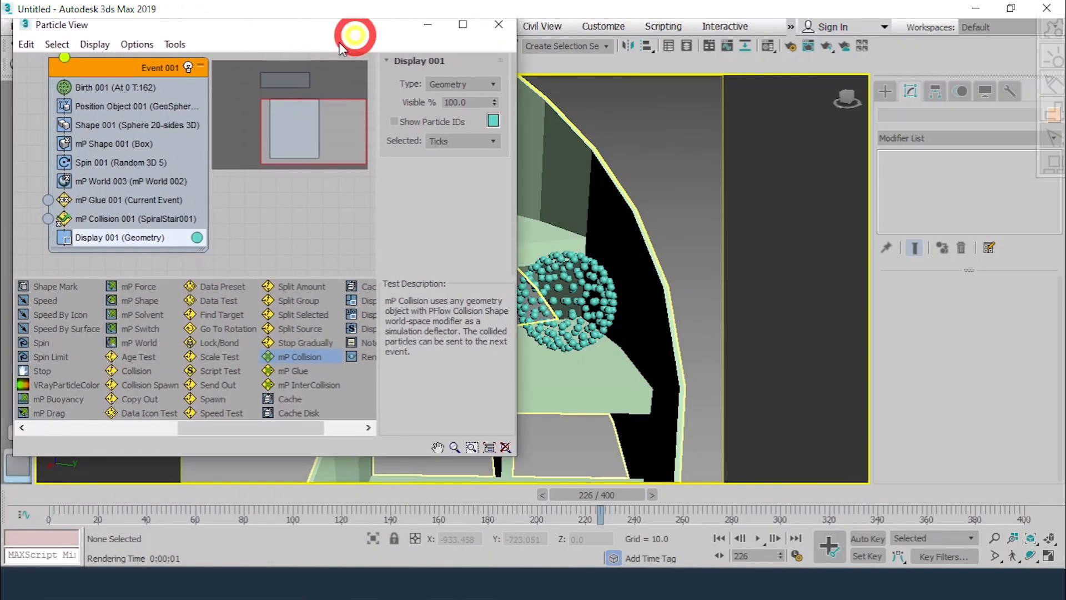
left_click(144, 219)
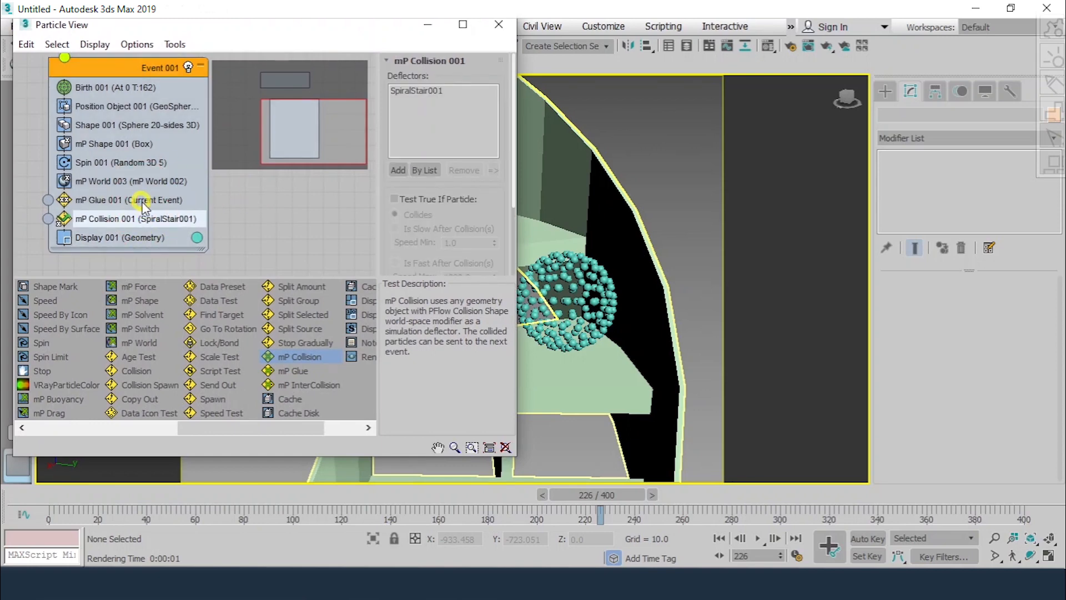
left_click(142, 201)
left_click(142, 221)
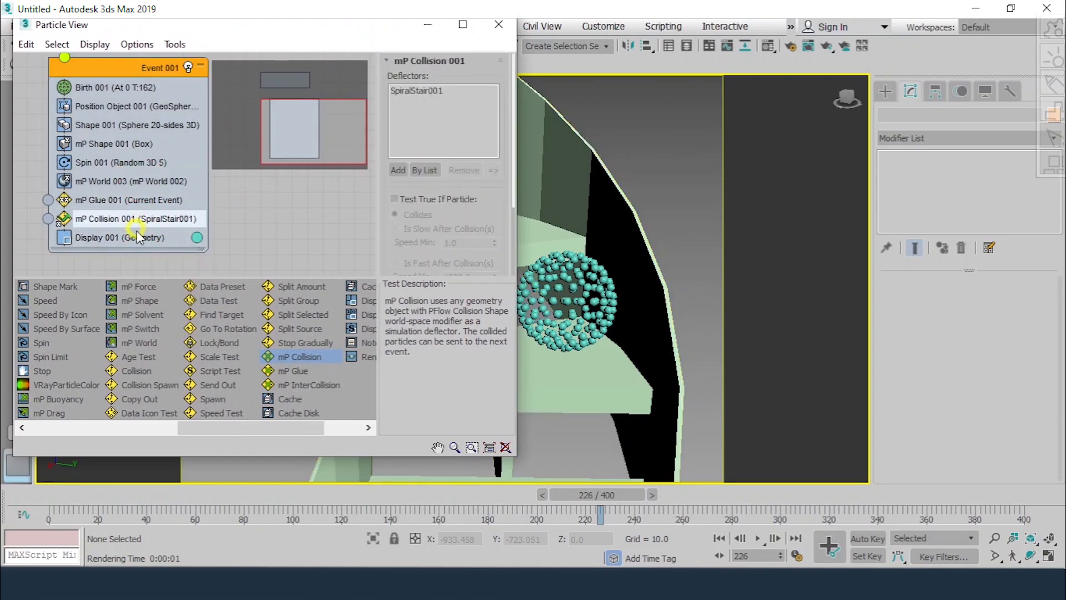
left_click(138, 236)
left_click_drag(389, 25, 248, 51)
- Play the simulation from frame 0, stop at frame 178 and render the whole stair view
scroll(571, 232, "down", 5)
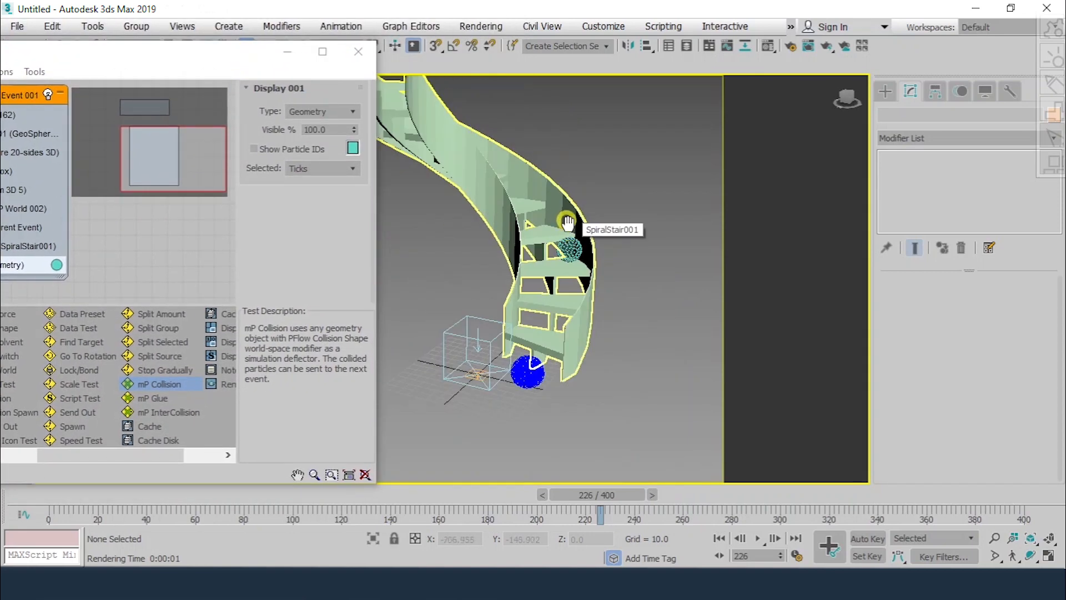
left_click(633, 495)
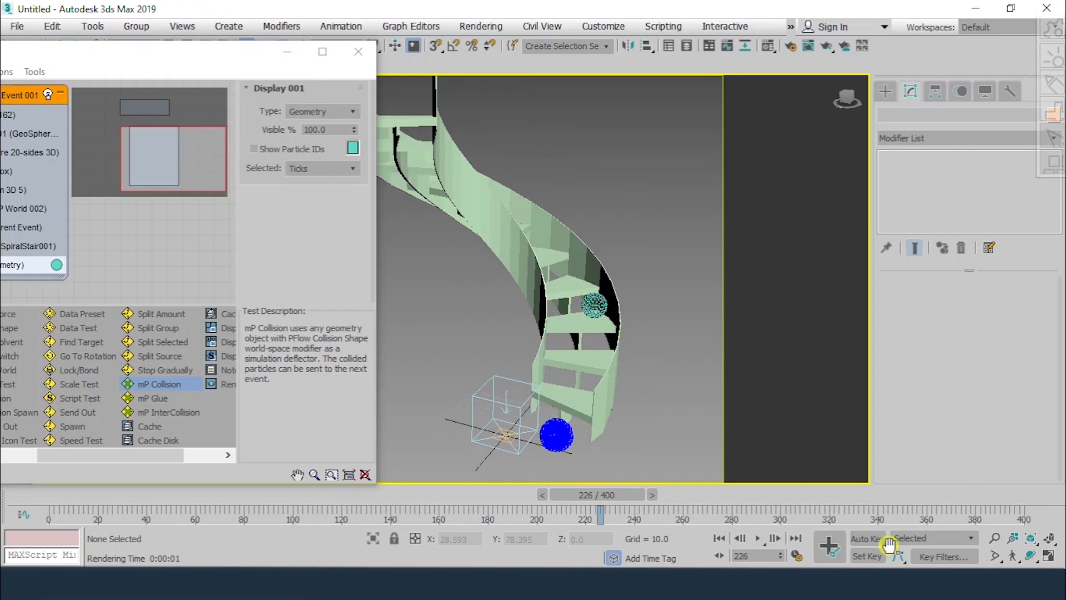
left_click(718, 538)
left_click(751, 538)
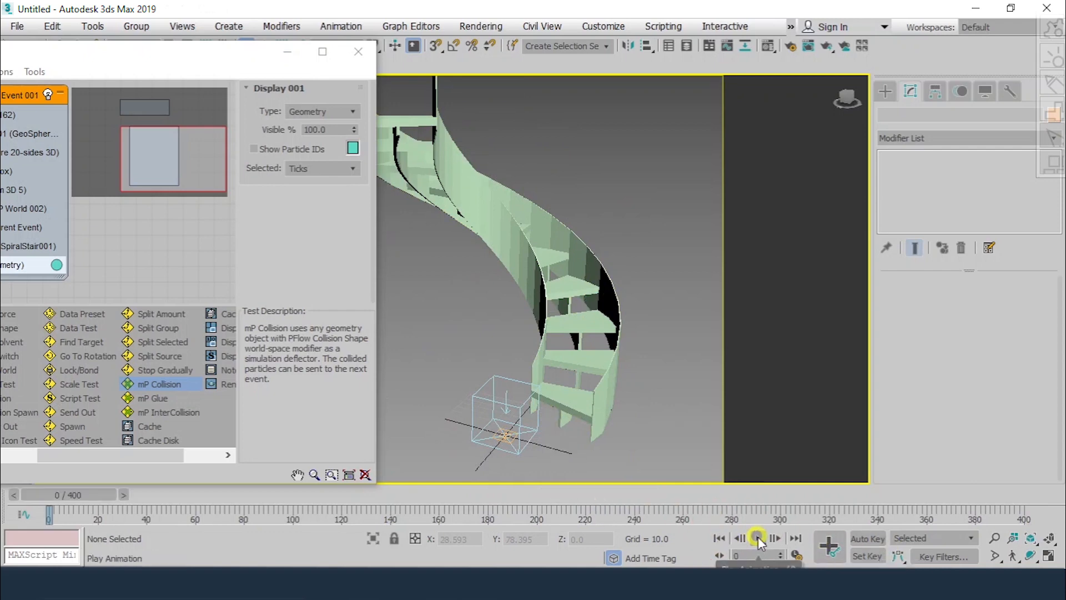
left_click(758, 537)
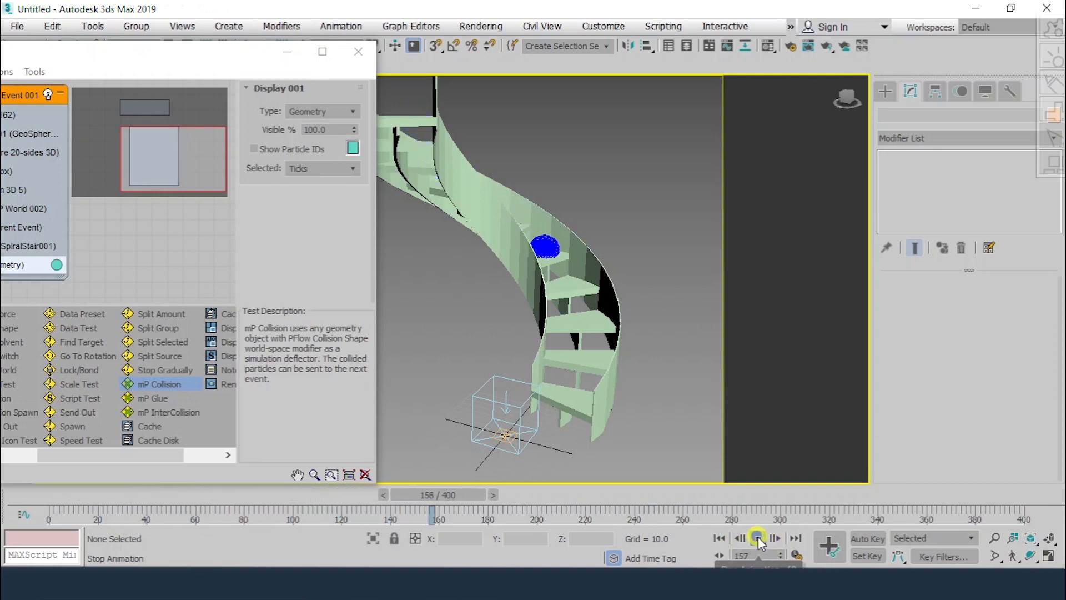
left_click(758, 537)
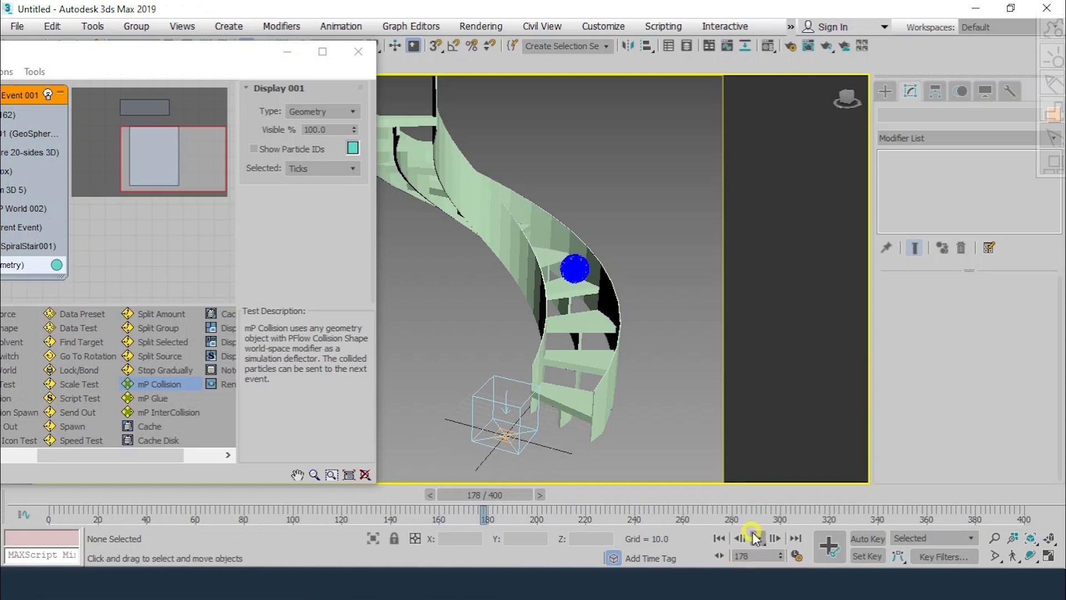
key("shift+q")
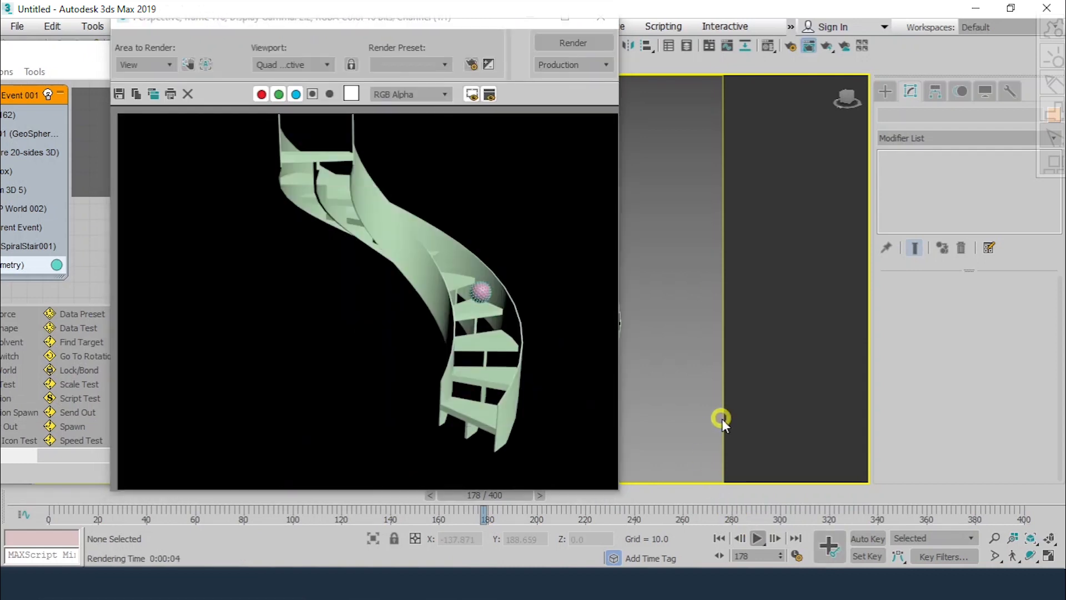
left_click(609, 24)
- Render a close-up of the particle-covered softbody object at frame 178
scroll(591, 234, "up", 5)
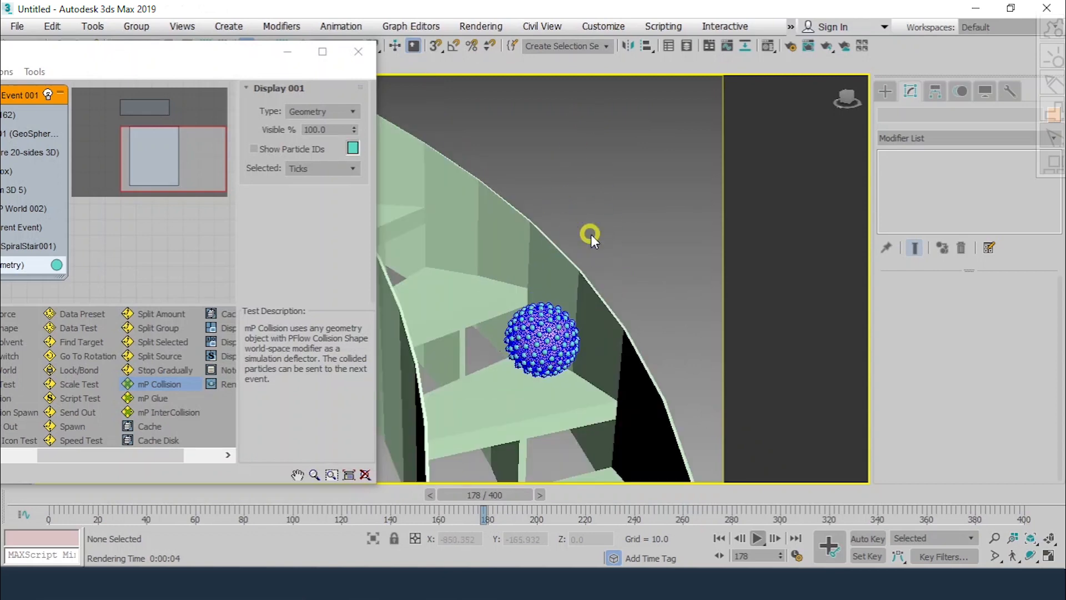
scroll(591, 235, "up", 5)
middle_click_drag(605, 211, 632, 99)
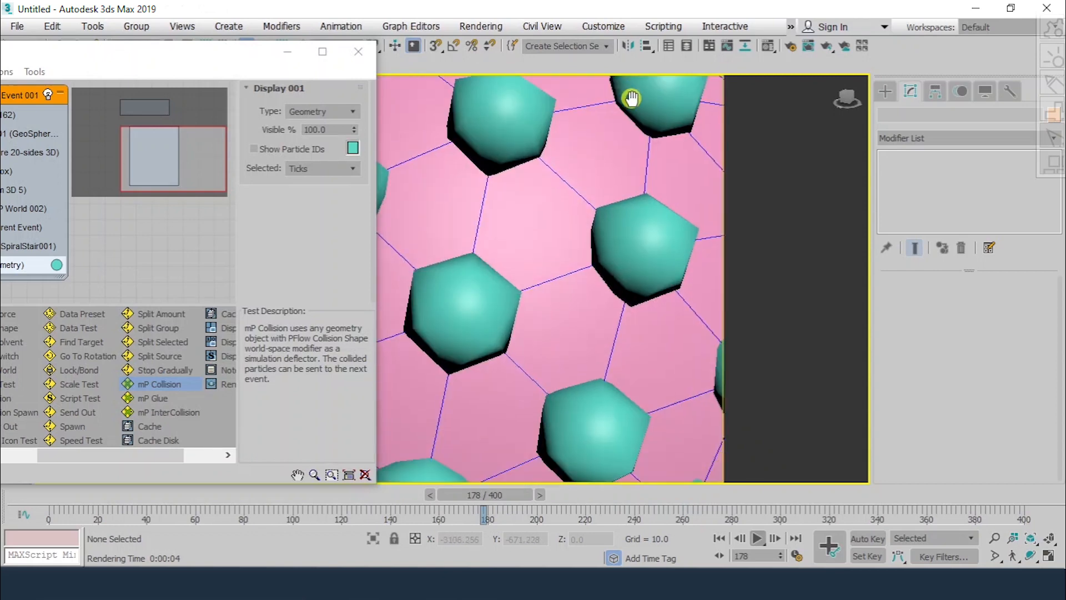
scroll(632, 99, "down", 5)
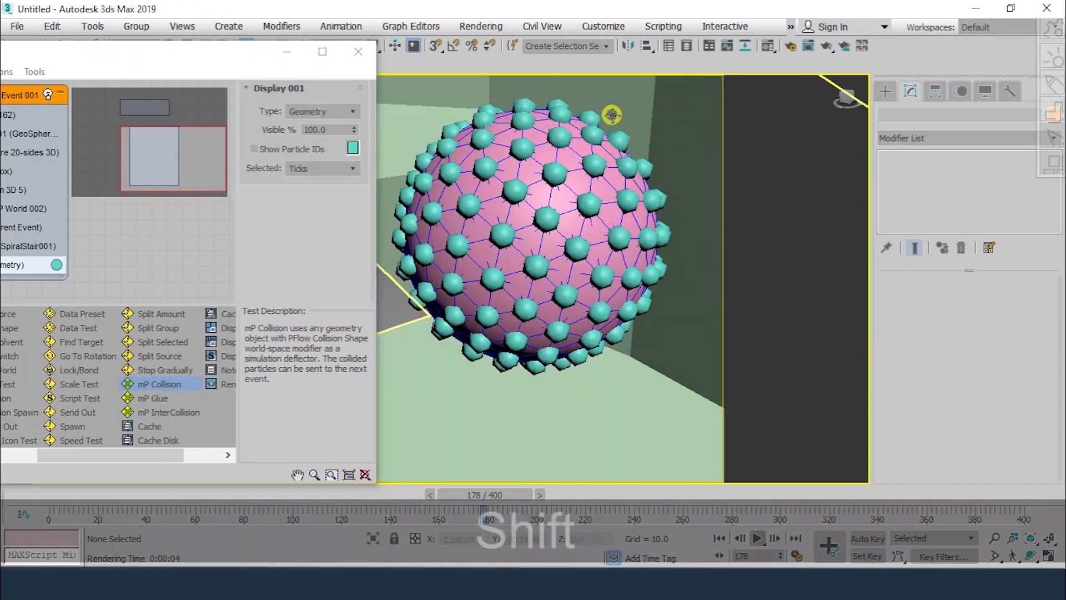
key("shift+q")
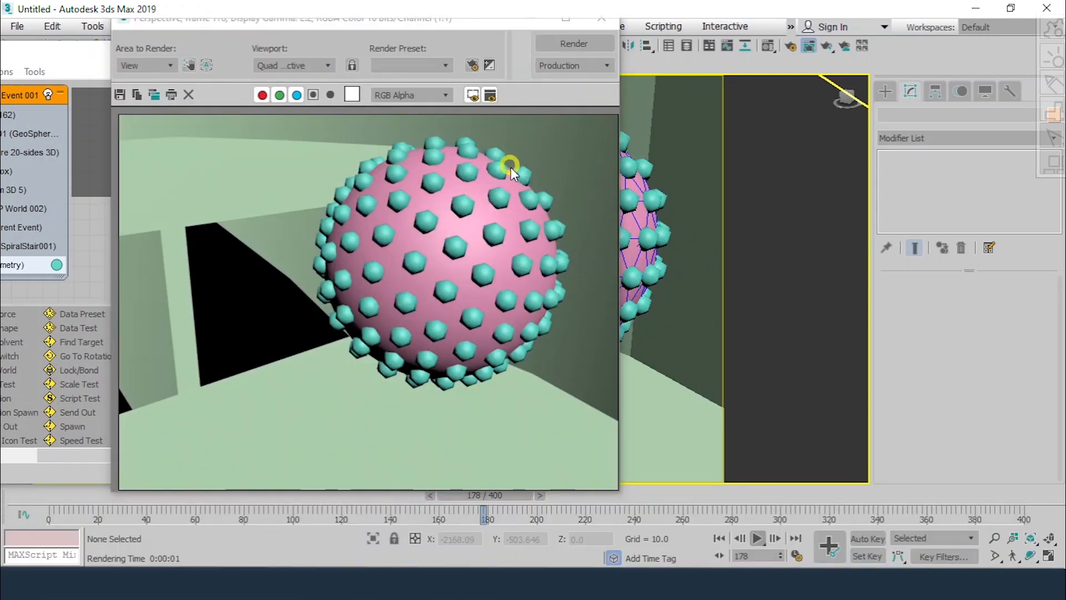
left_click(604, 21)
scroll(561, 256, "down", 5)
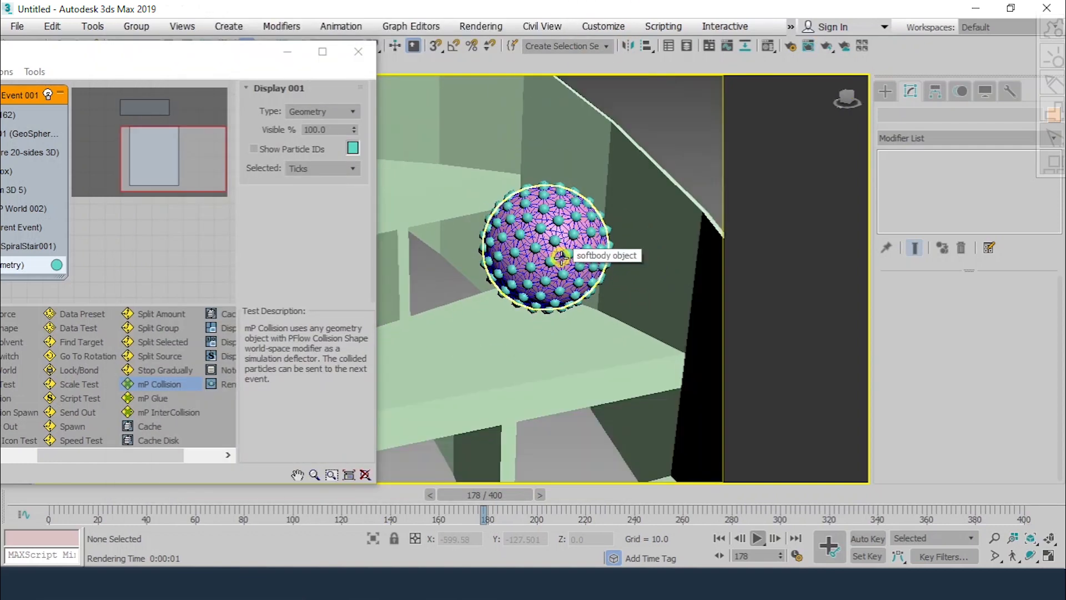
- Set the visible percentage of PF Source 001's Render 001 operator to 0.0
left_click_drag(195, 53, 271, 31)
left_click(379, 144)
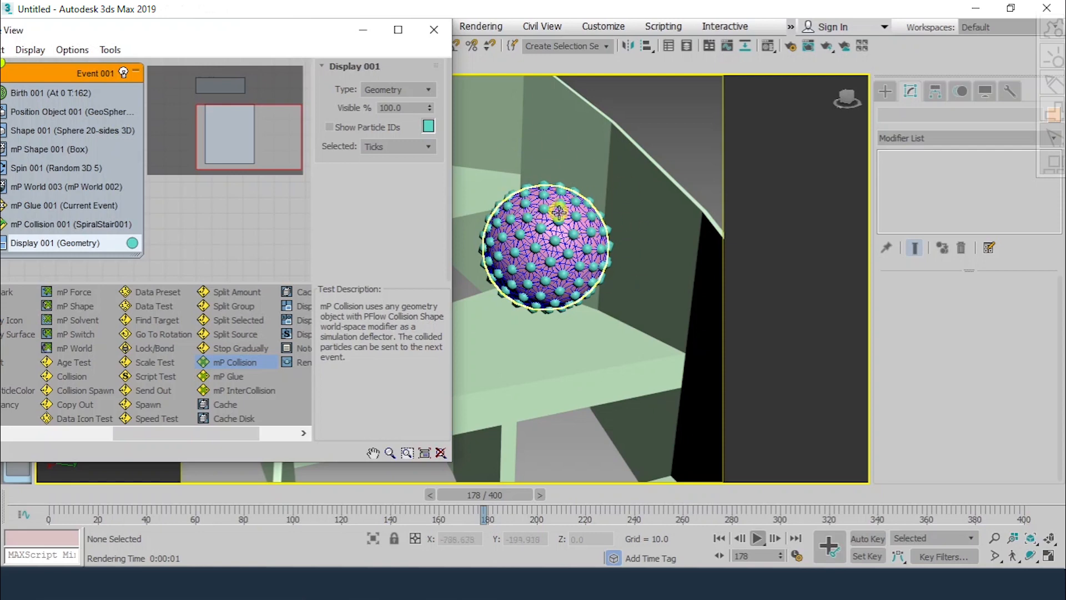
left_click_drag(250, 32, 340, 32)
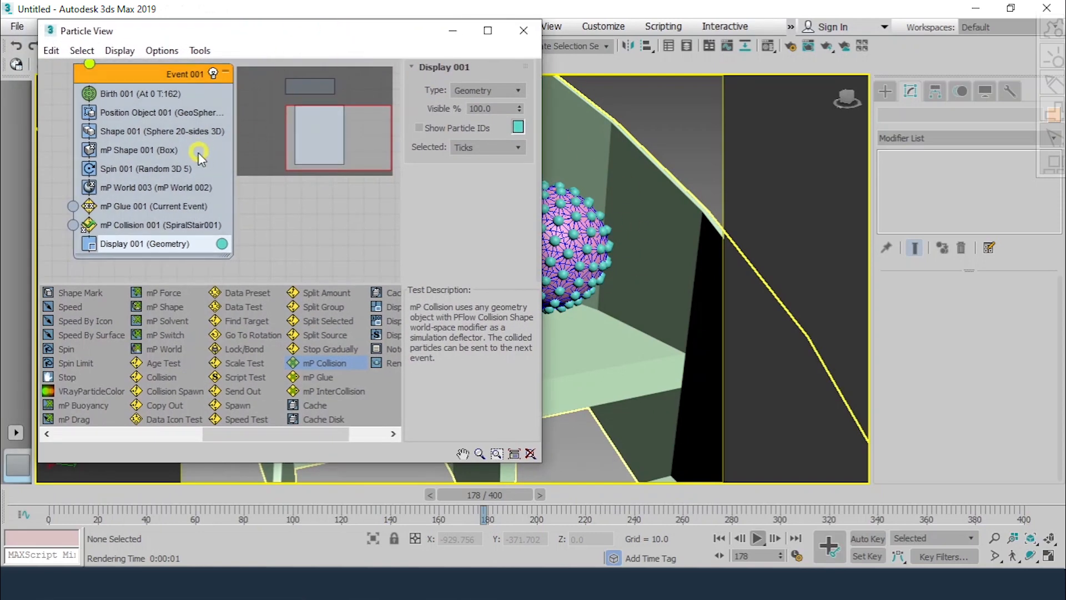
scroll(192, 139, "down", 5)
middle_click_drag(163, 89, 148, 184)
scroll(133, 163, "up", 2)
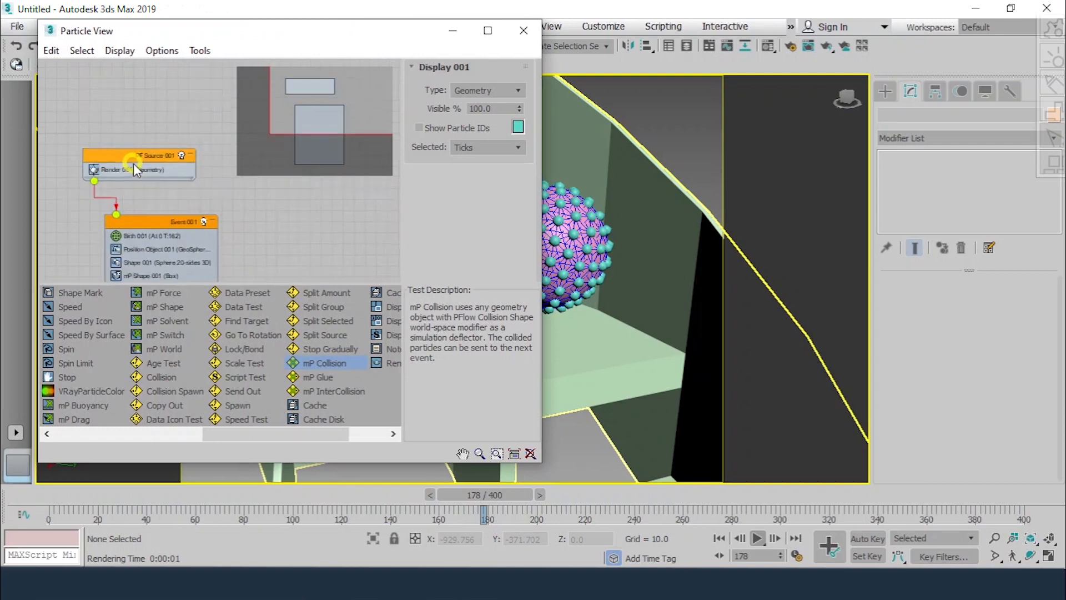
scroll(133, 163, "up", 4)
left_click(137, 166)
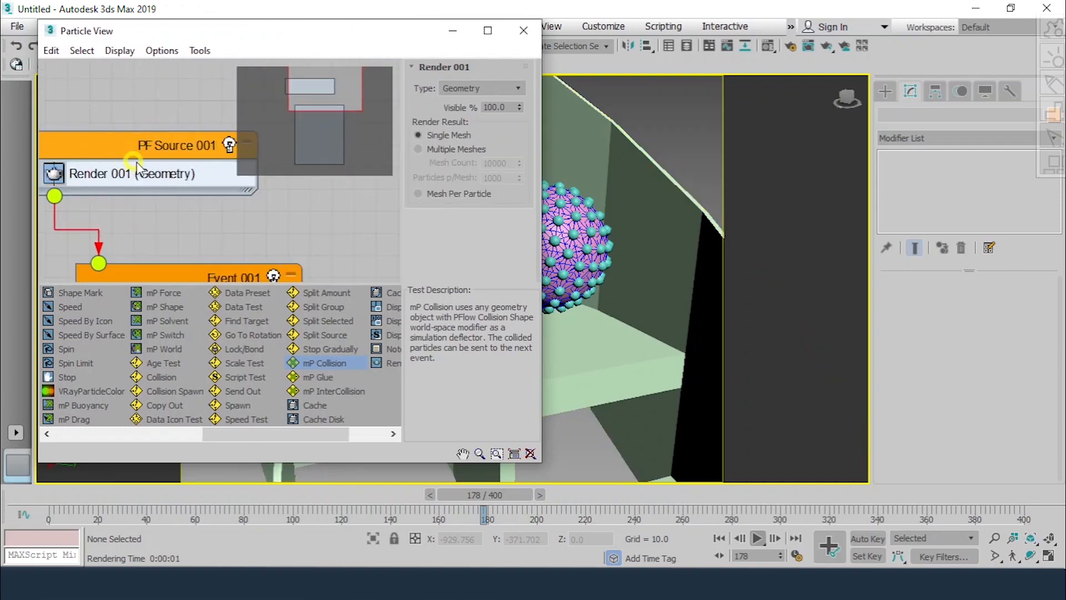
left_click(461, 190)
left_click_drag(524, 108, 520, 257)
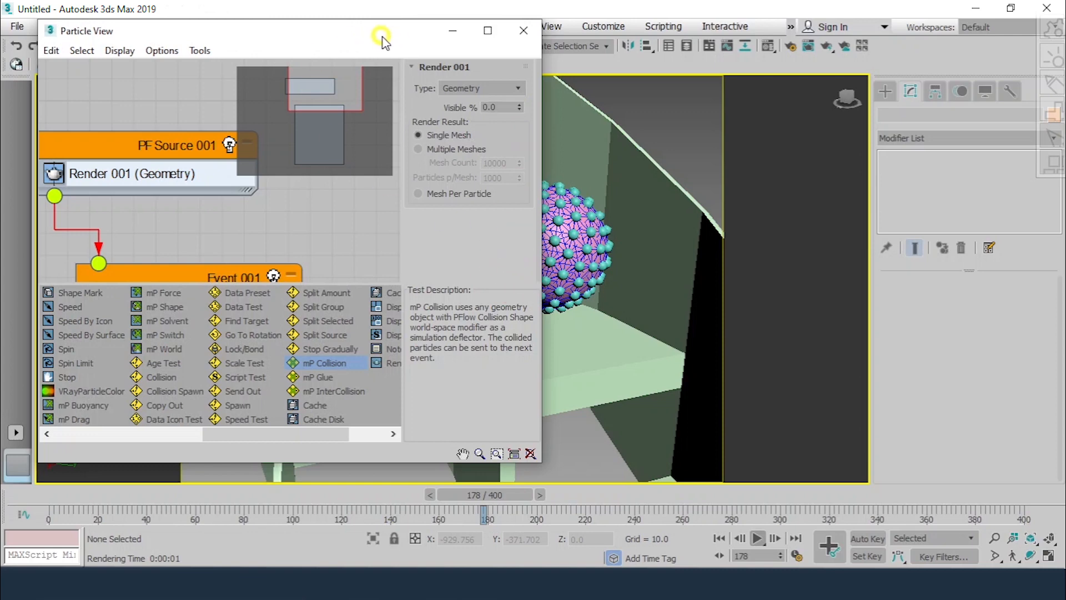
- Move Particle View aside and render the softbody on the stair at frame 178
left_click_drag(387, 34, 156, 7)
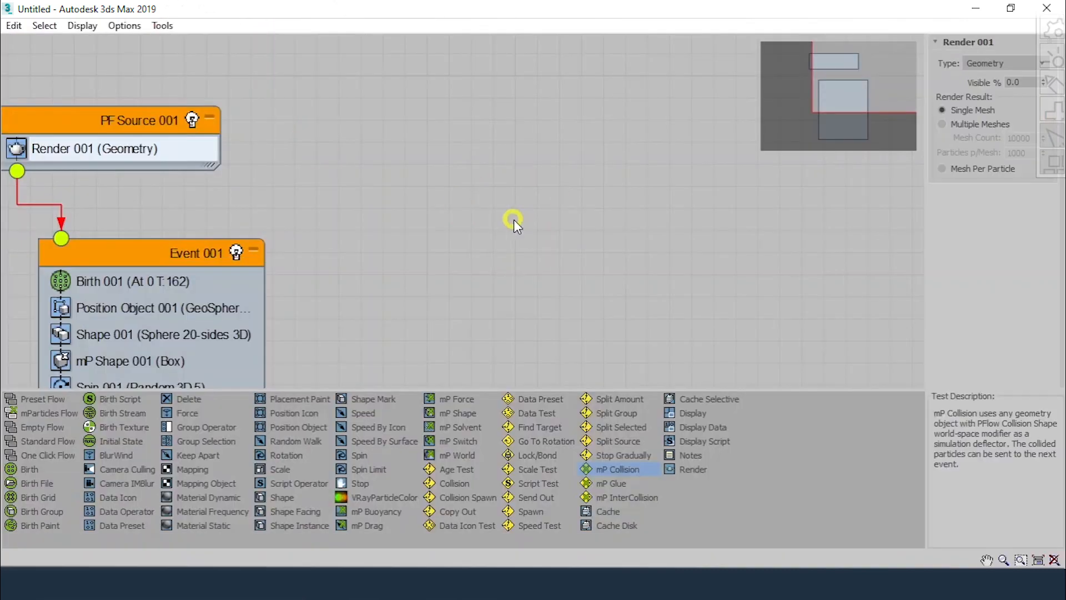
left_click(1014, 15)
left_click_drag(398, 34, 200, 93)
scroll(511, 231, "down", 5)
key("shift+q")
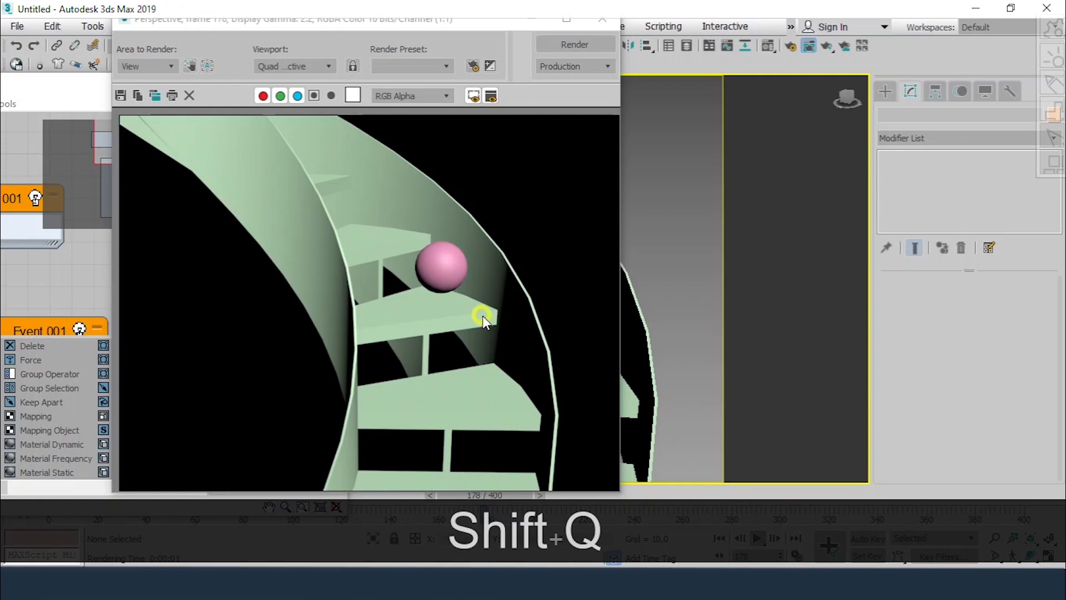
- Place the rendered frame beside the perspective view, advance to frame 182 and render again
left_click_drag(419, 23, 227, 4)
left_click_drag(798, 8, 260, 21)
middle_click(618, 221)
middle_click_drag(618, 221, 654, 209)
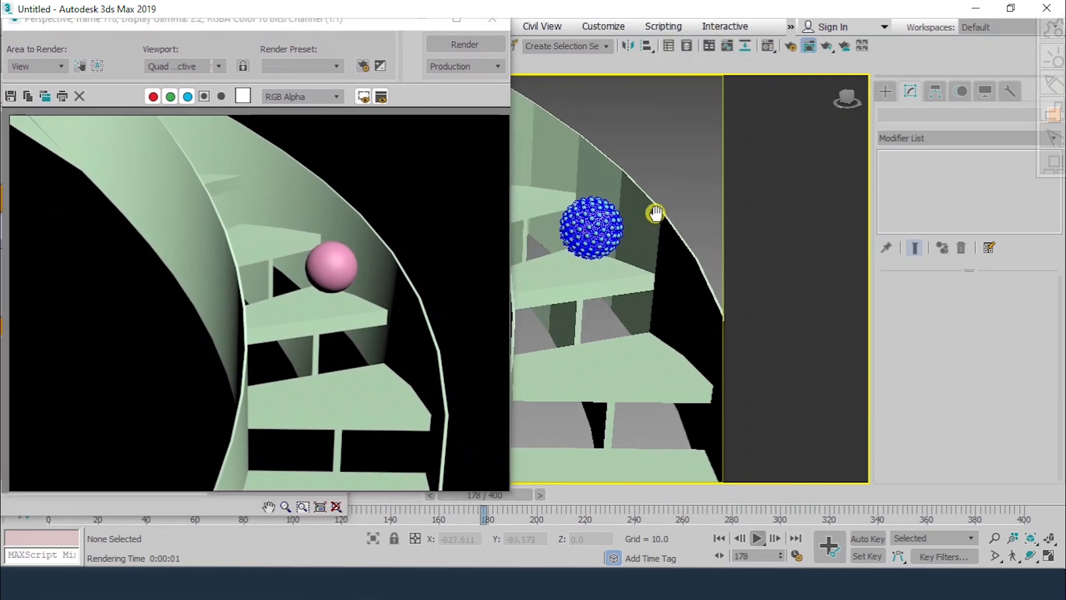
mouse_move(511, 494)
left_mouse_down()
mouse_move(534, 496)
mouse_move(481, 498)
mouse_move(522, 495)
left_mouse_up()
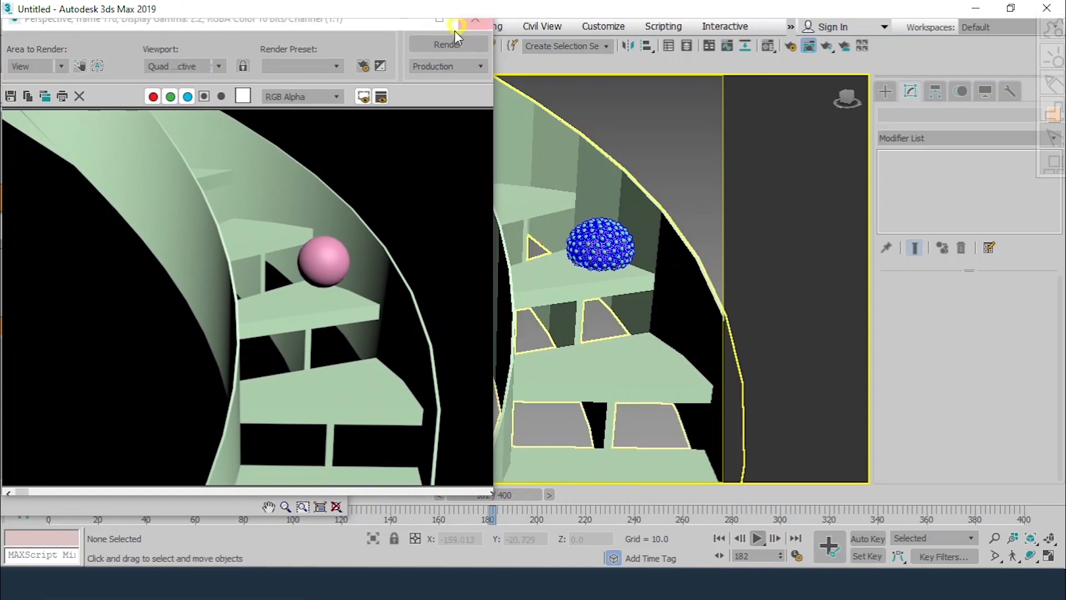
left_click(445, 48)
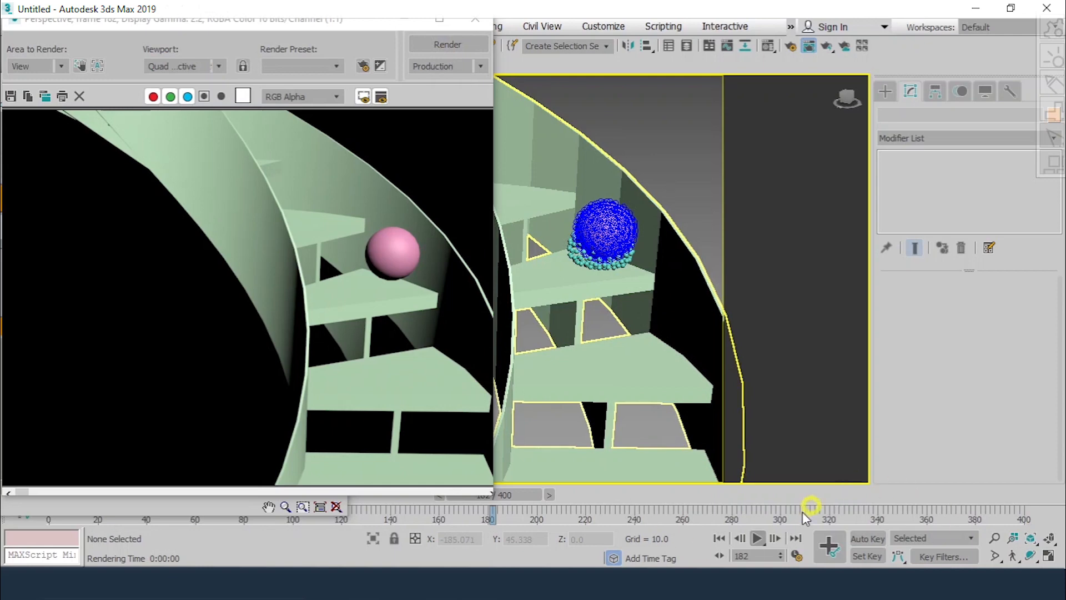
- Replay the simulation from frame 0 to frame 182, render the deformed softbody and close the rendered image
left_click(719, 537)
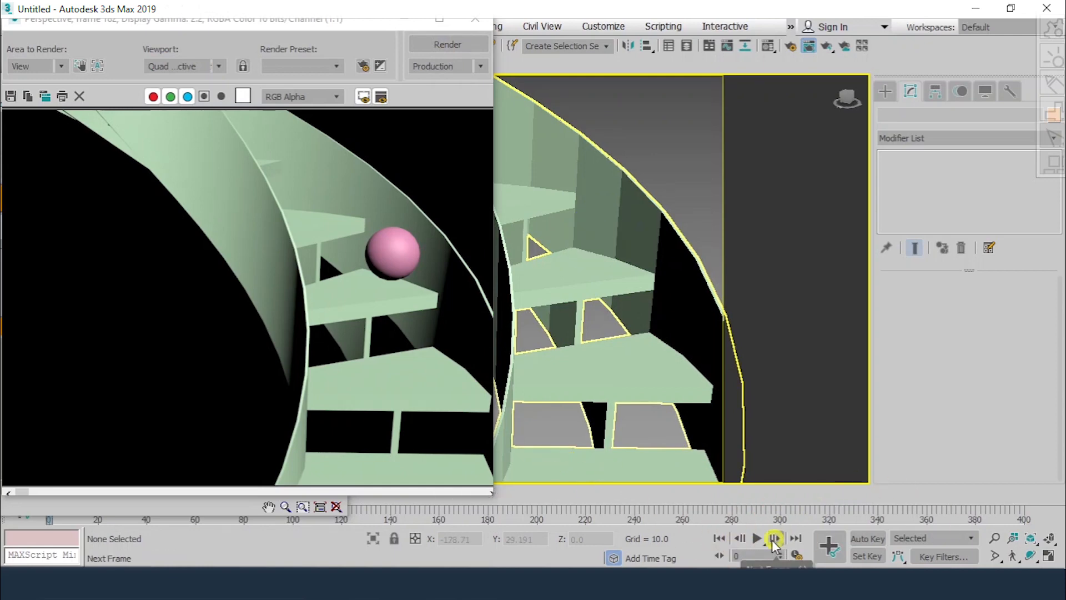
left_click(757, 539)
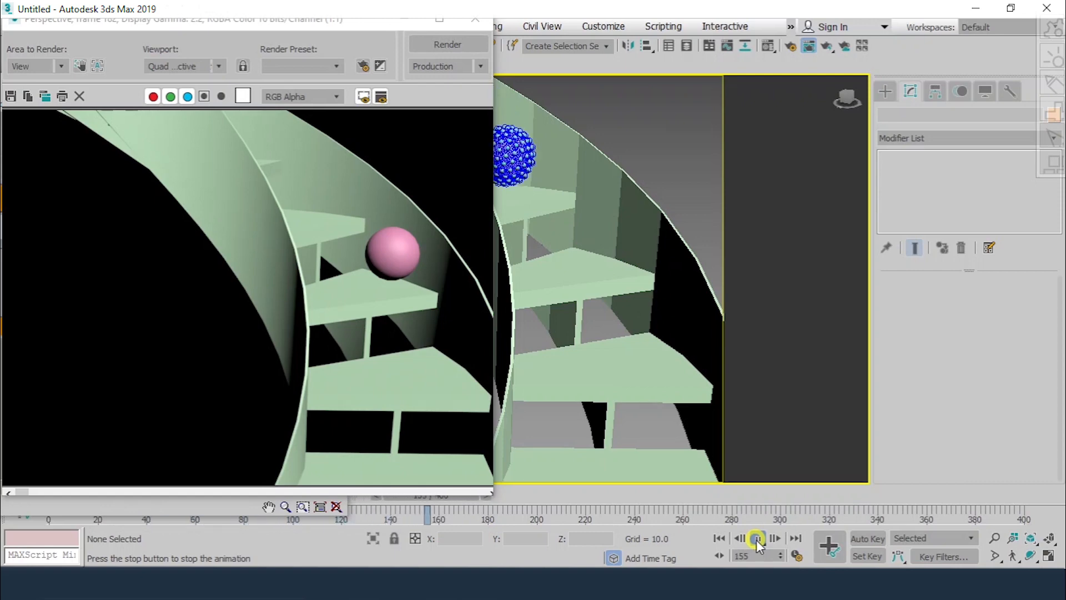
left_click(757, 539)
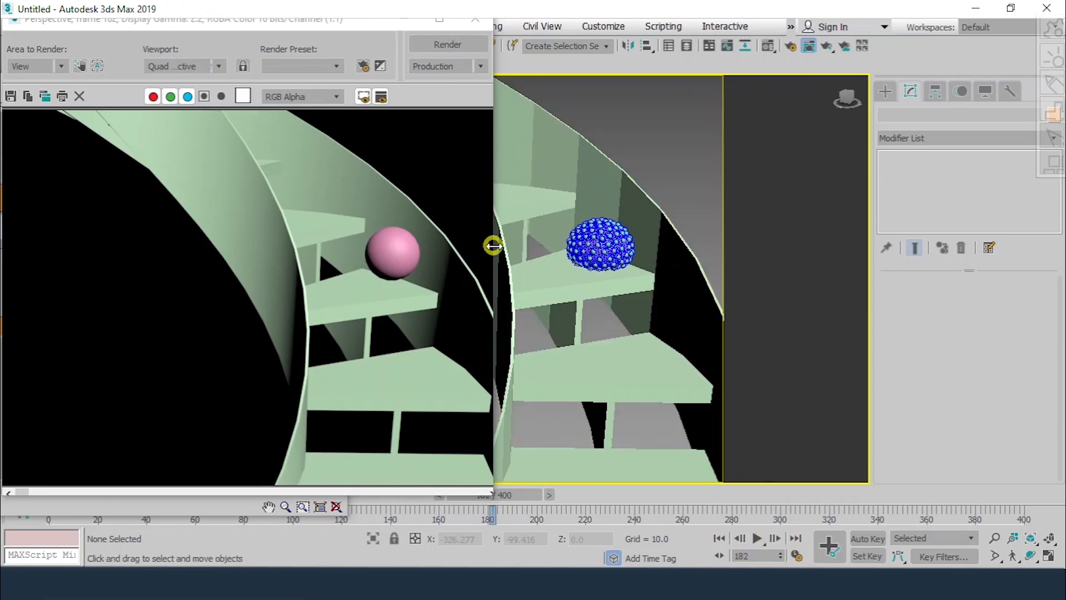
left_click(446, 43)
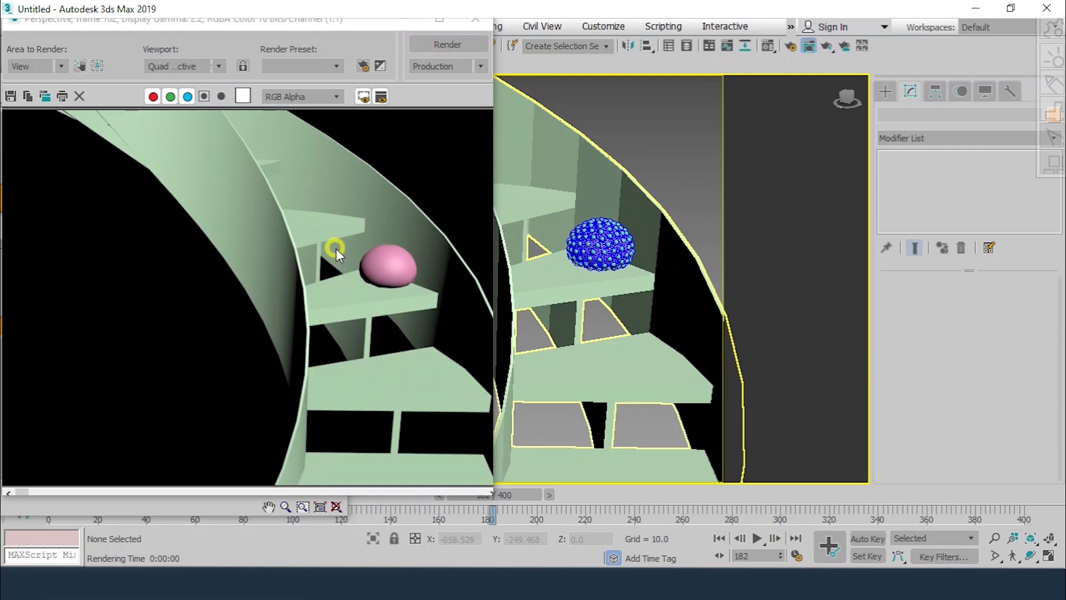
left_click(479, 22)
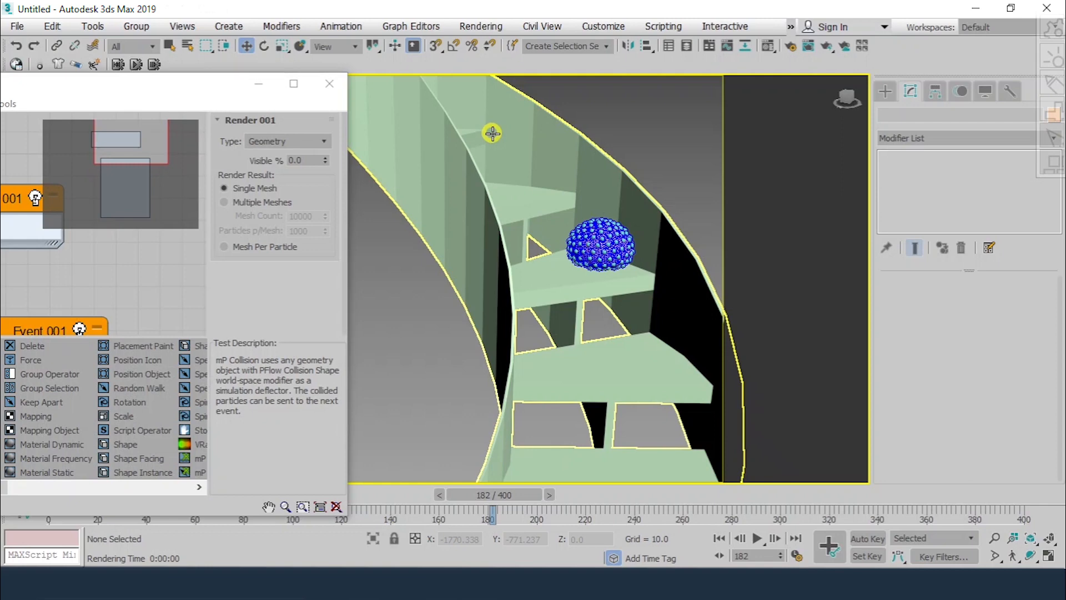
- Bring Particle View into sight and show the complete flow of PF Source 001 and Event 001
left_click_drag(178, 94, 382, 64)
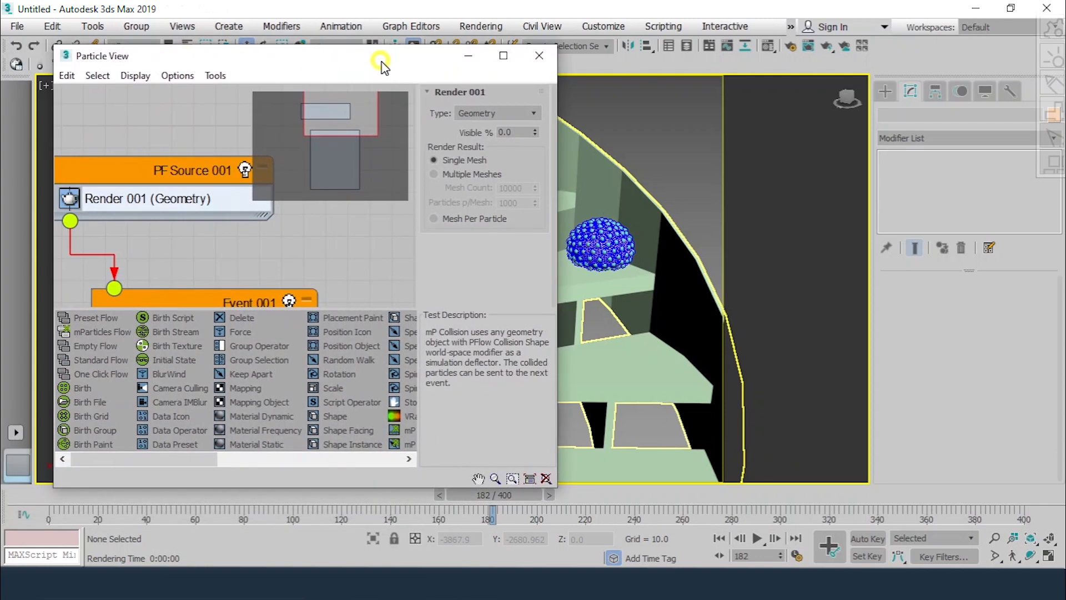
left_click(348, 108)
scroll(188, 166, "down", 8)
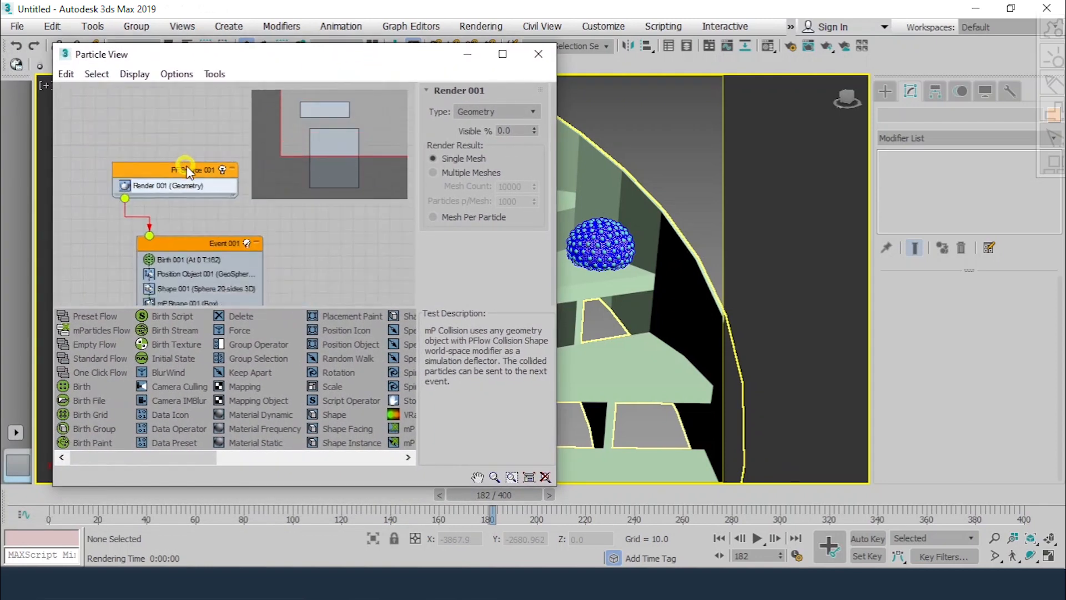
middle_click_drag(201, 172, 157, 118)
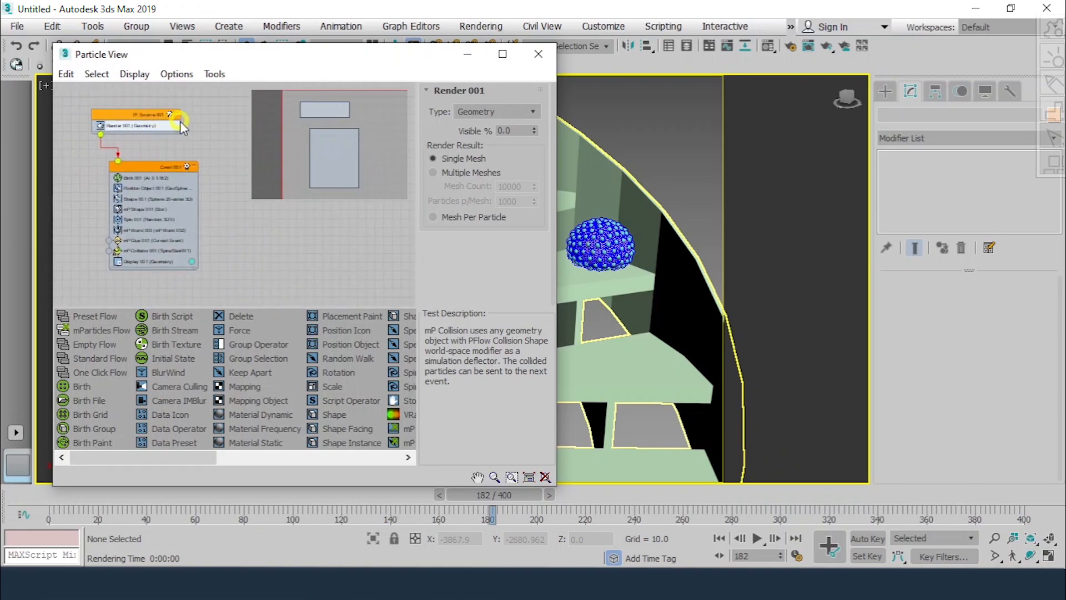
scroll(154, 151, "up", 1)
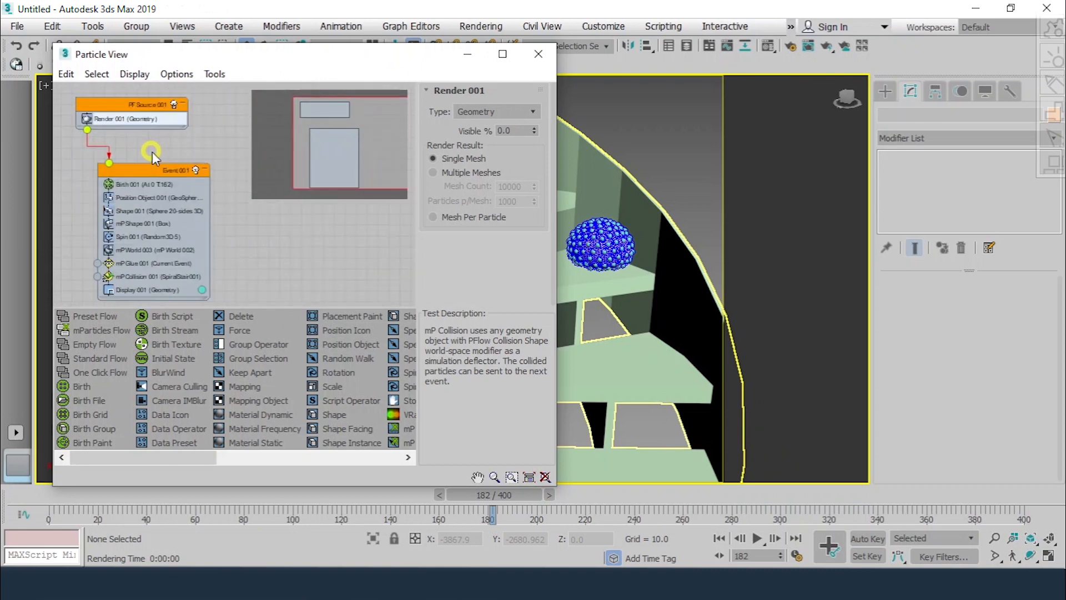